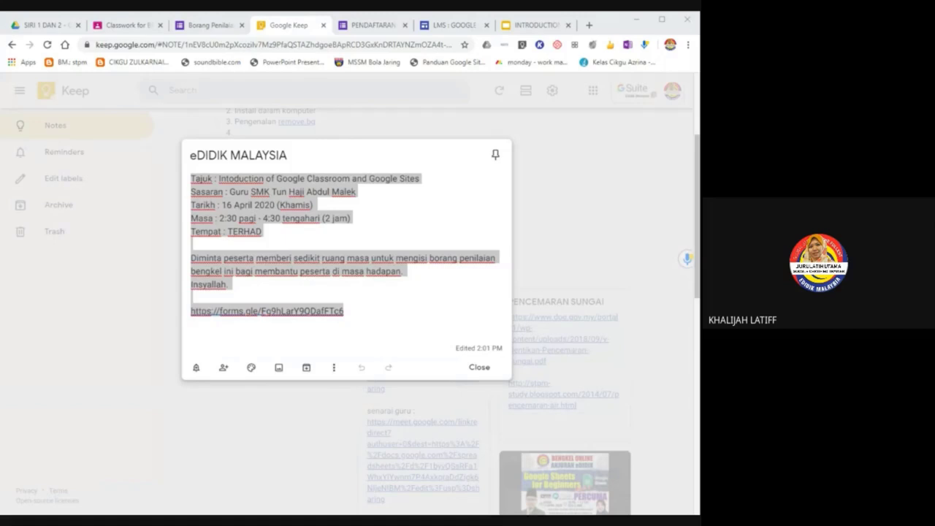
- Close the open eDIDIK MALAYSIA workshop note, returning to the Keep notes grid
click(596, 216)
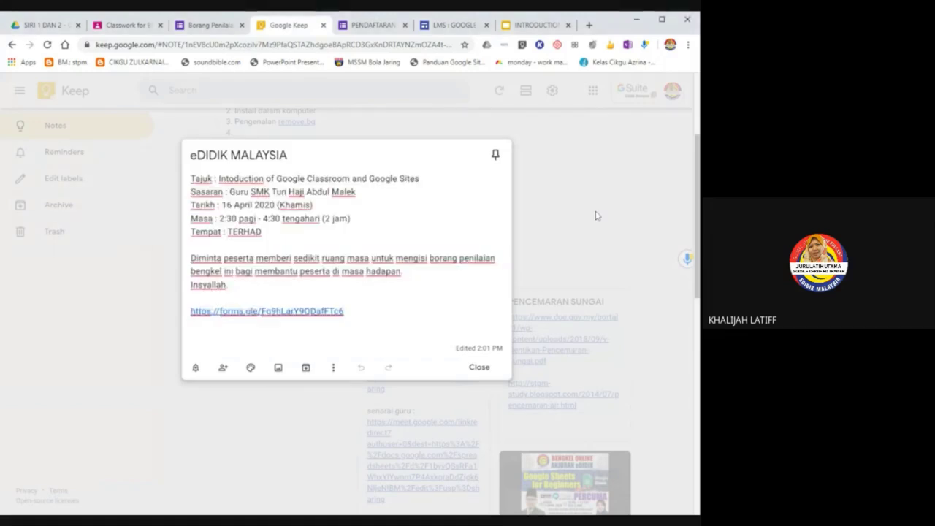
click(596, 216)
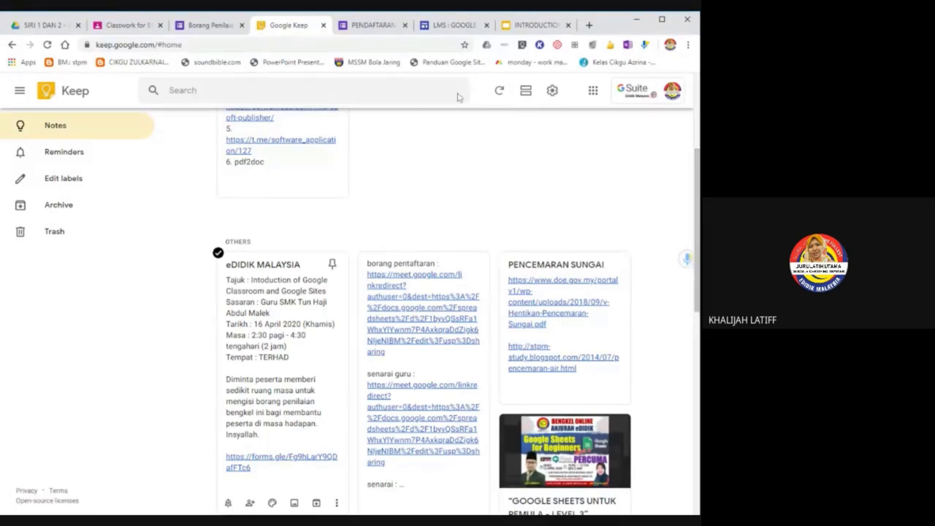
- Switch to the BENGKEL ONLINE eDIDIK MALAYSIA Classwork page and check the signed-in account menu
click(130, 25)
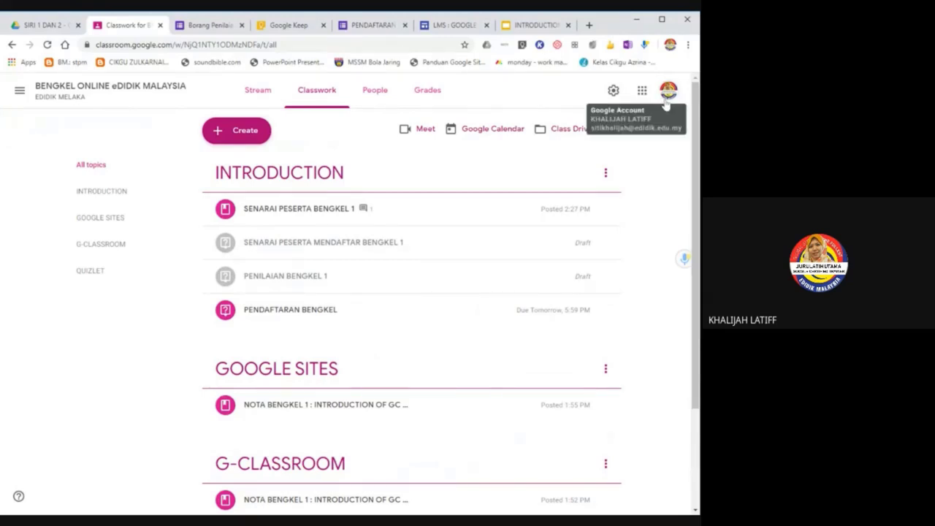
click(666, 100)
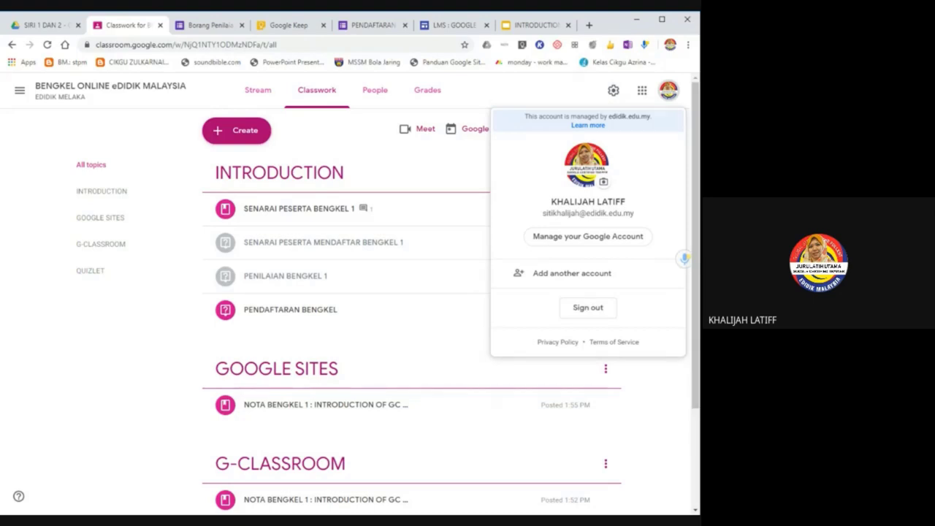
key(Escape)
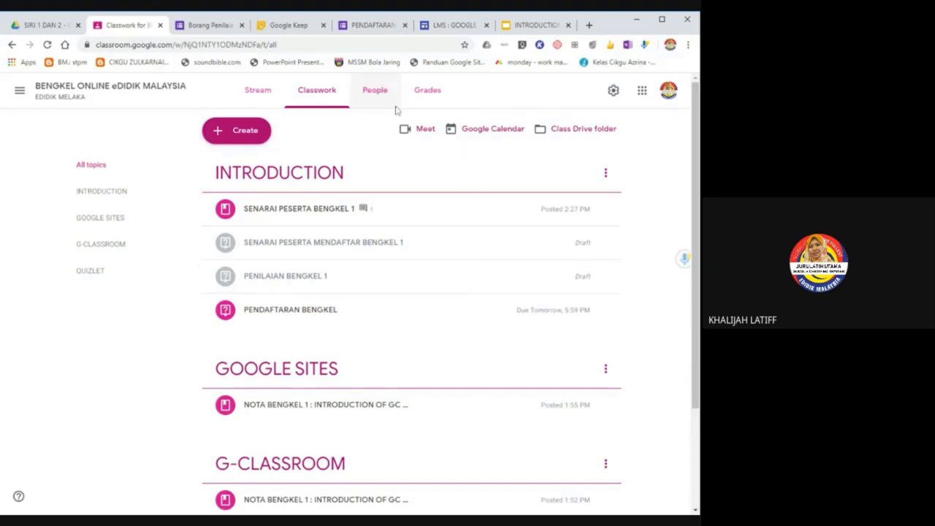
click(372, 103)
- Scroll through the People page's list of enrolled and invited students
click(371, 96)
scroll(518, 353, down, 3)
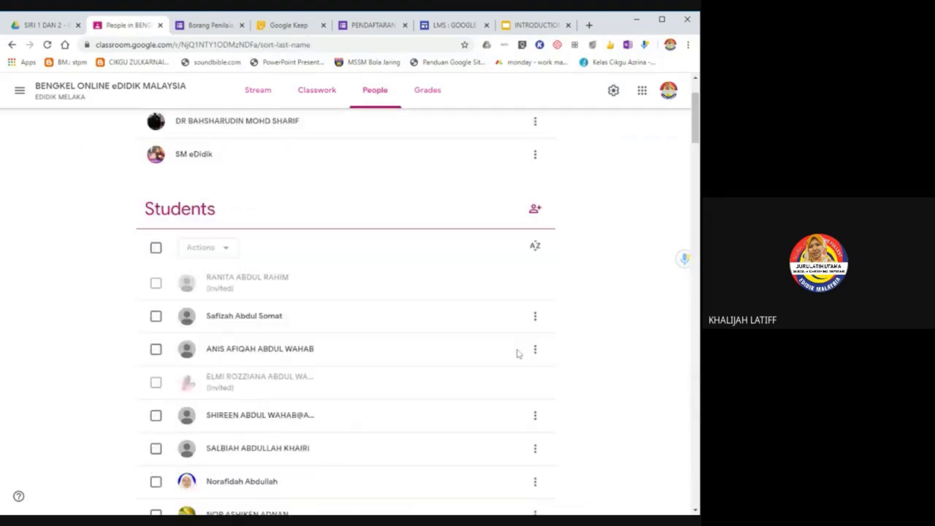
scroll(518, 354, down, 2)
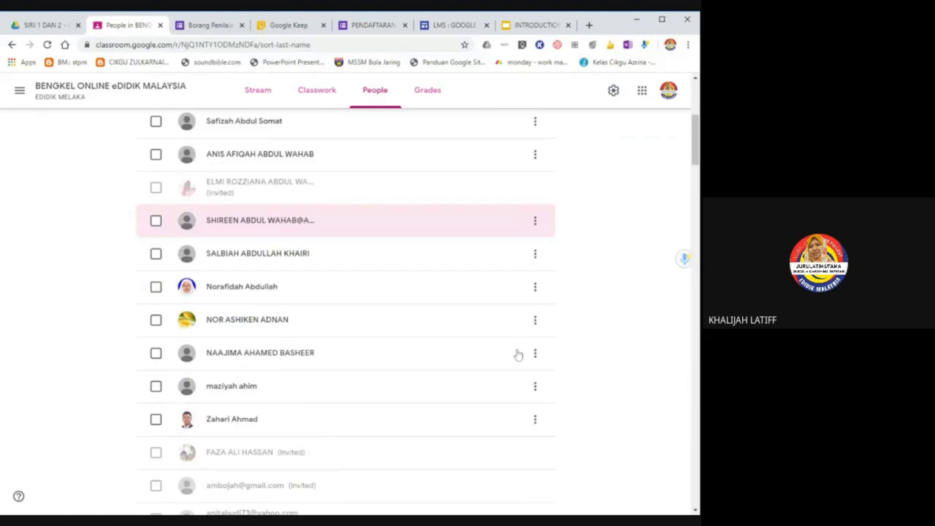
scroll(482, 368, down, 5)
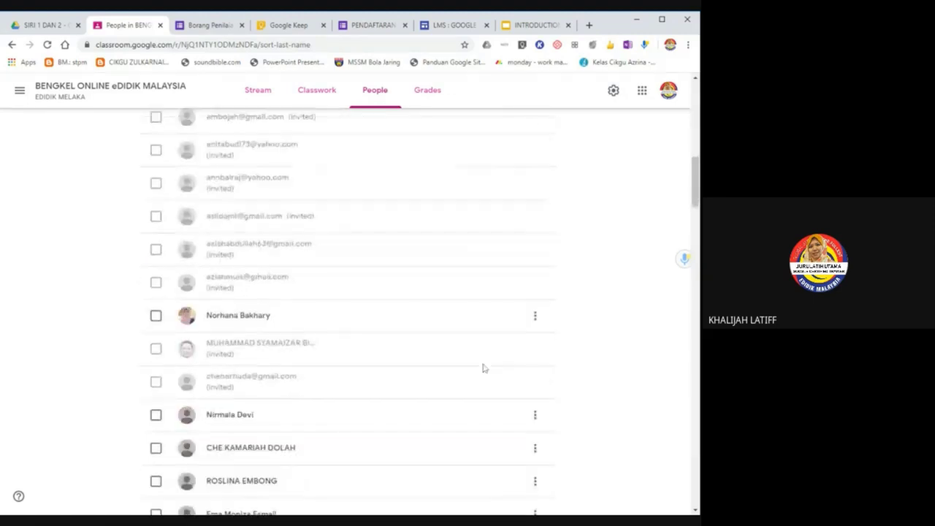
scroll(482, 368, down, 2)
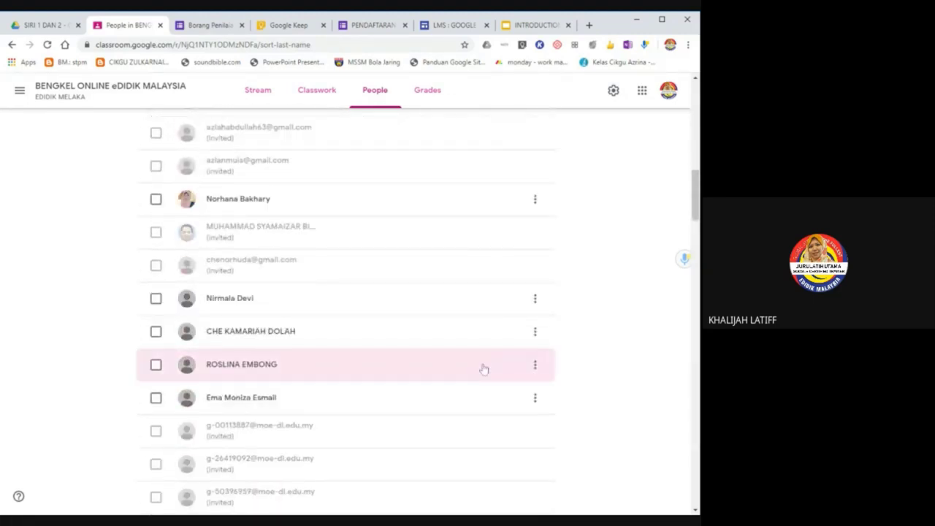
scroll(482, 368, down, 6)
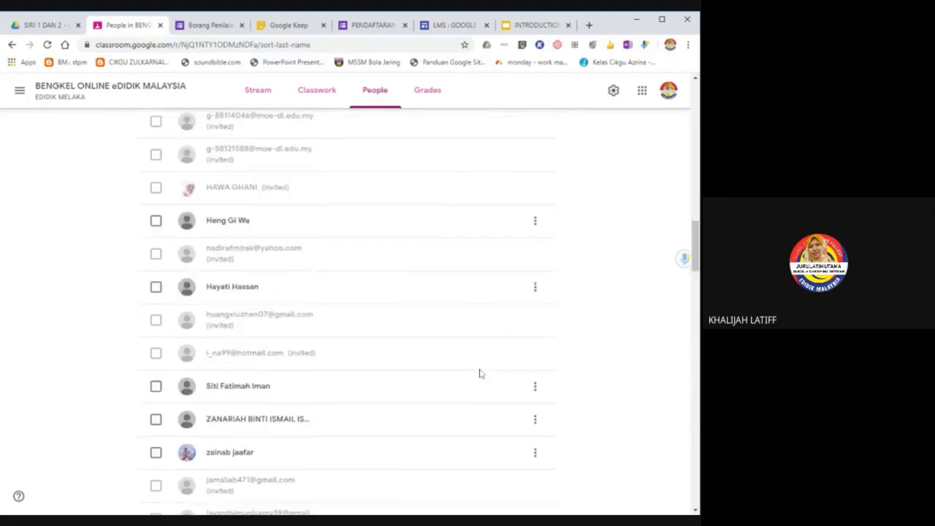
scroll(480, 374, down, 2)
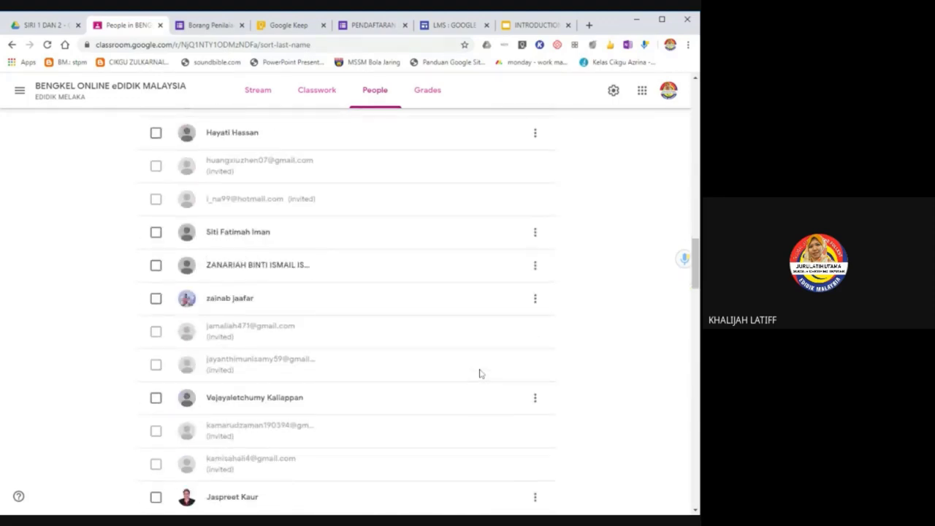
scroll(480, 373, down, 2)
scroll(480, 374, down, 2)
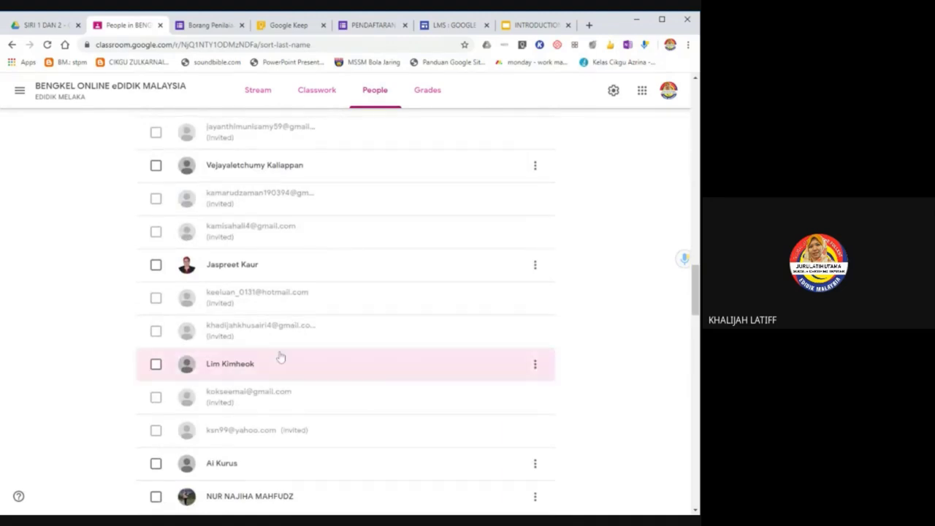
scroll(280, 357, down, 4)
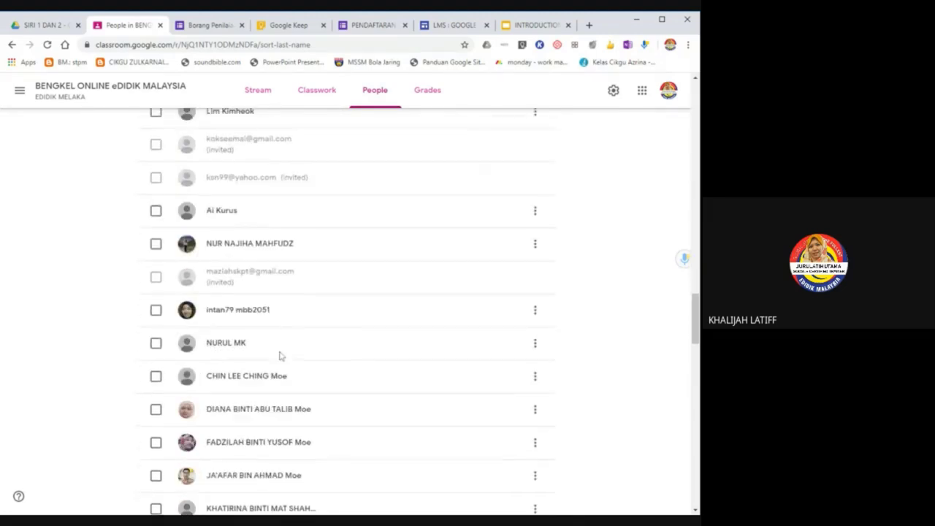
scroll(280, 357, down, 8)
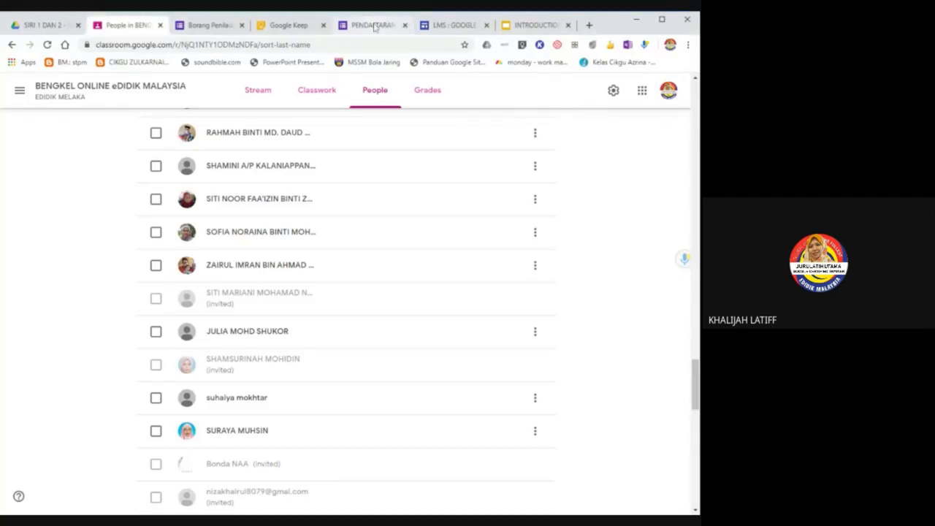
click(375, 26)
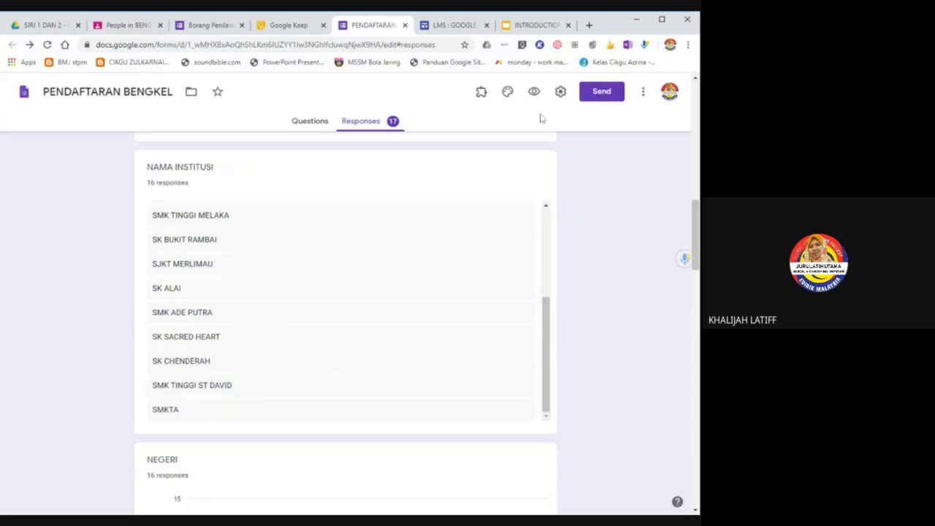
- Generate a shortened shareable link for the PENDAFTARAN BENGKEL form from the Send dialog
click(561, 91)
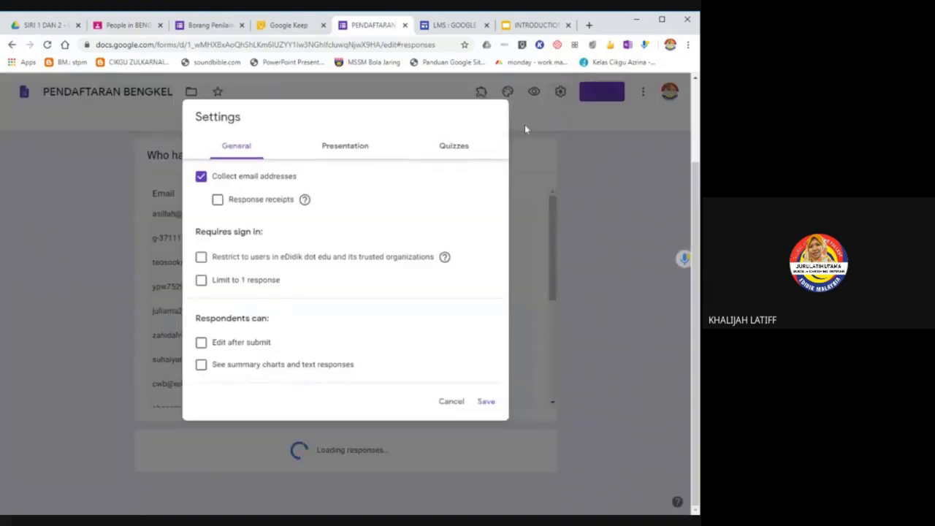
click(451, 401)
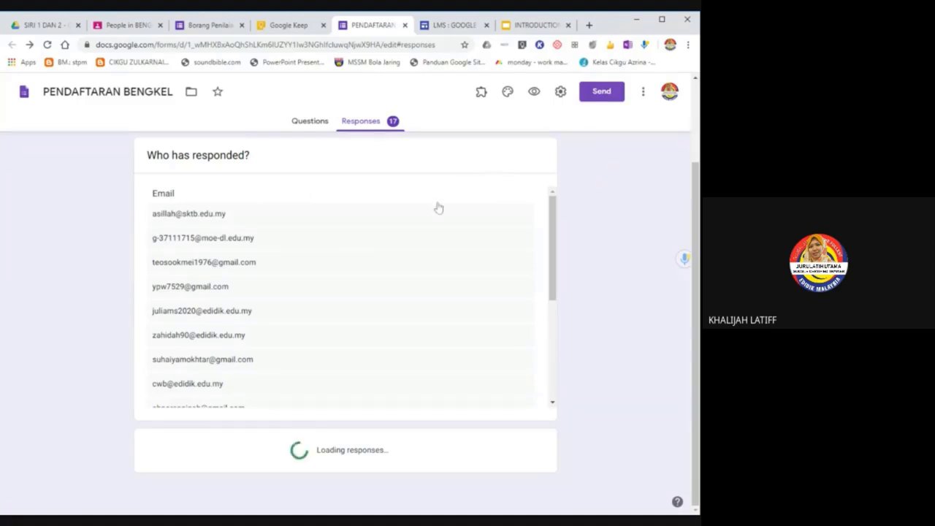
click(596, 93)
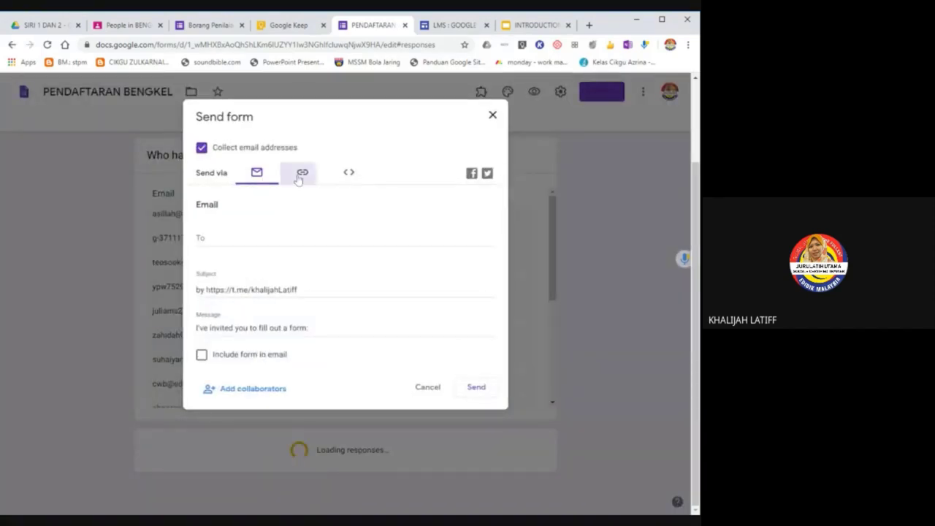
click(301, 175)
click(202, 243)
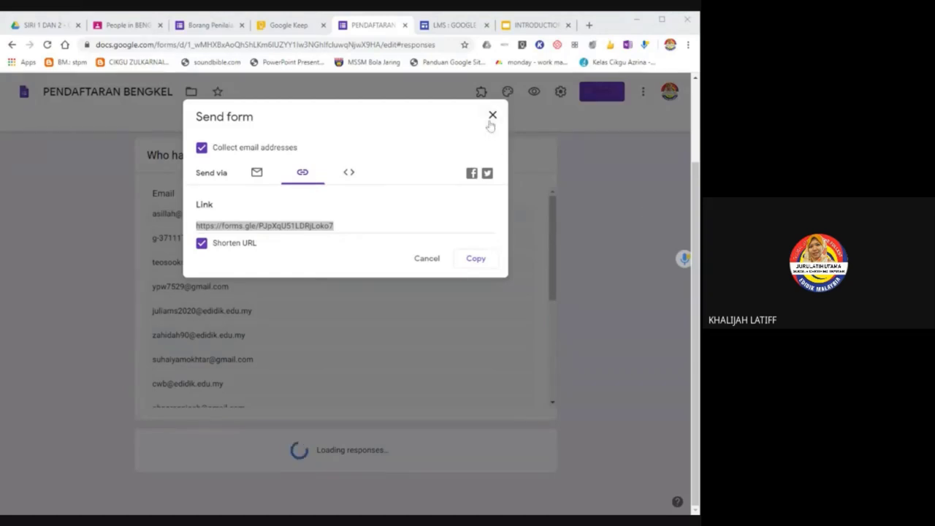
click(491, 120)
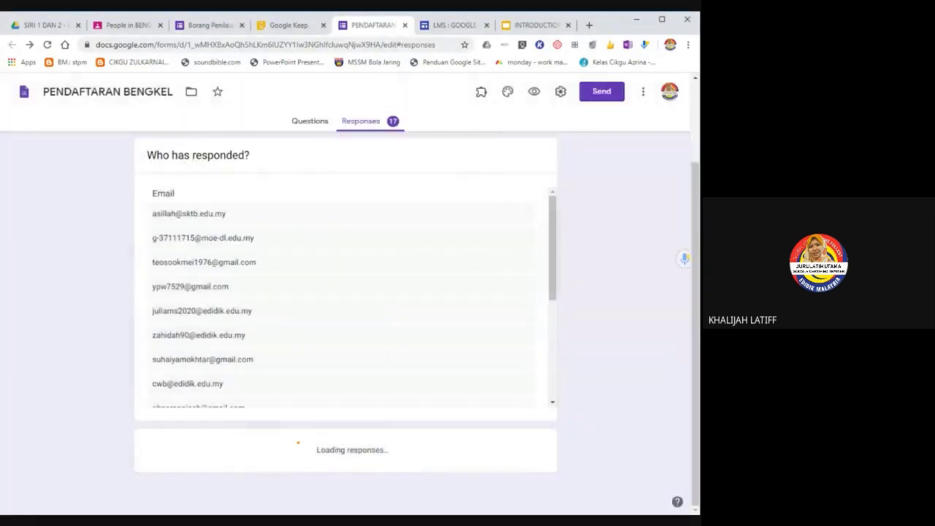
- In the eDIDIK MALAYSIA Keep note, label the old form link 'Penilaian'
click(278, 27)
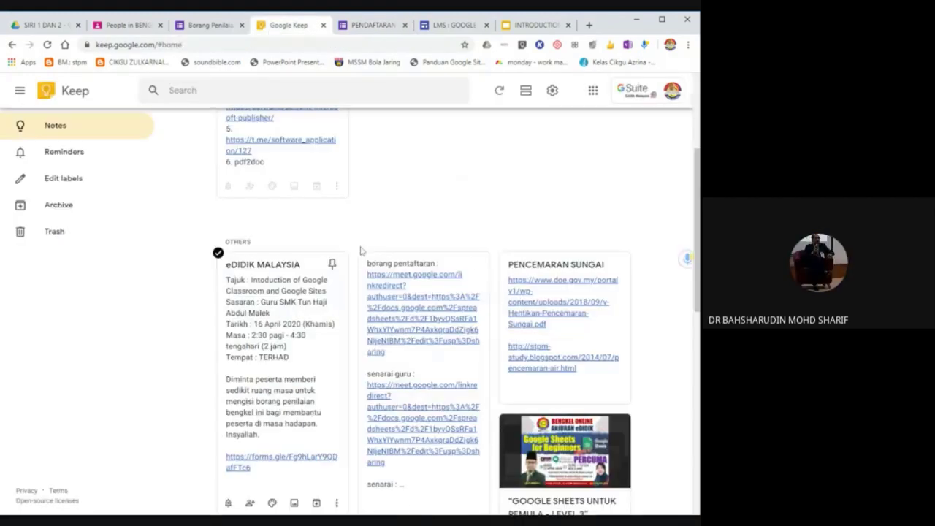
click(348, 253)
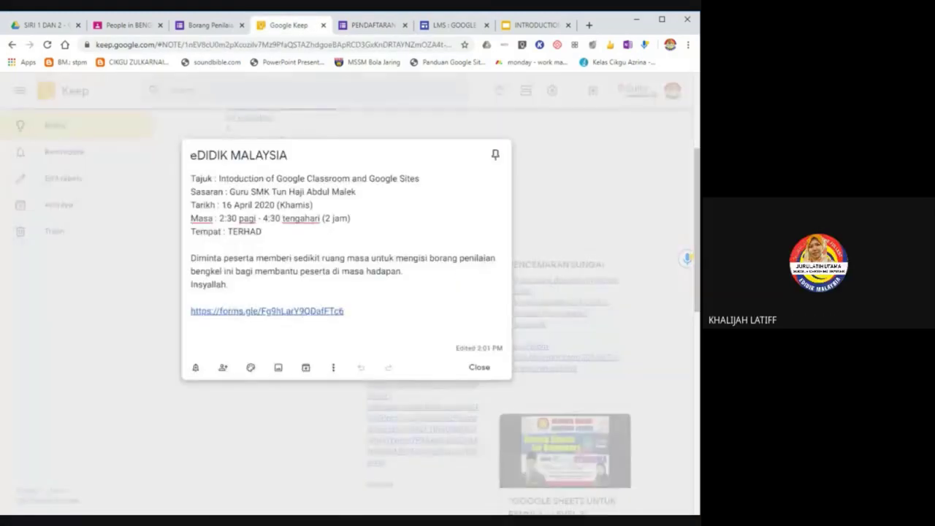
key(Return)
key(Return)
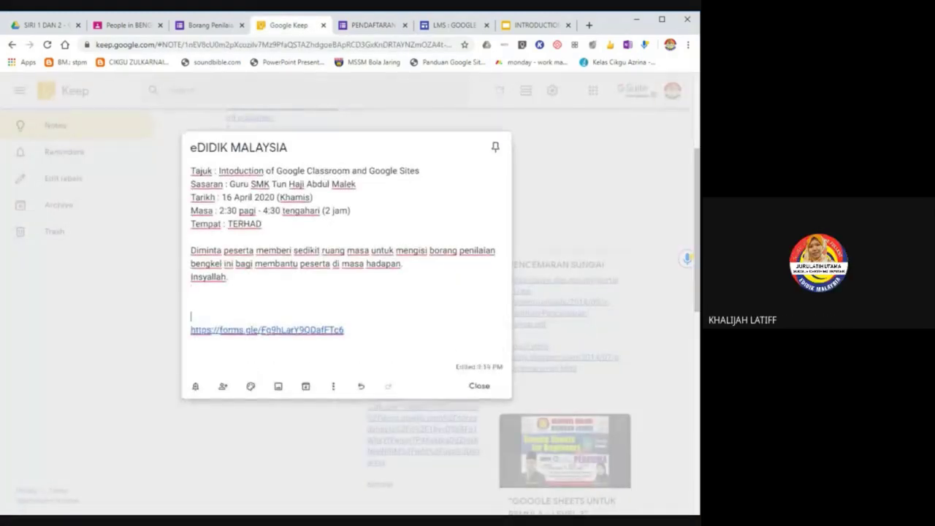
text(Penilaian)
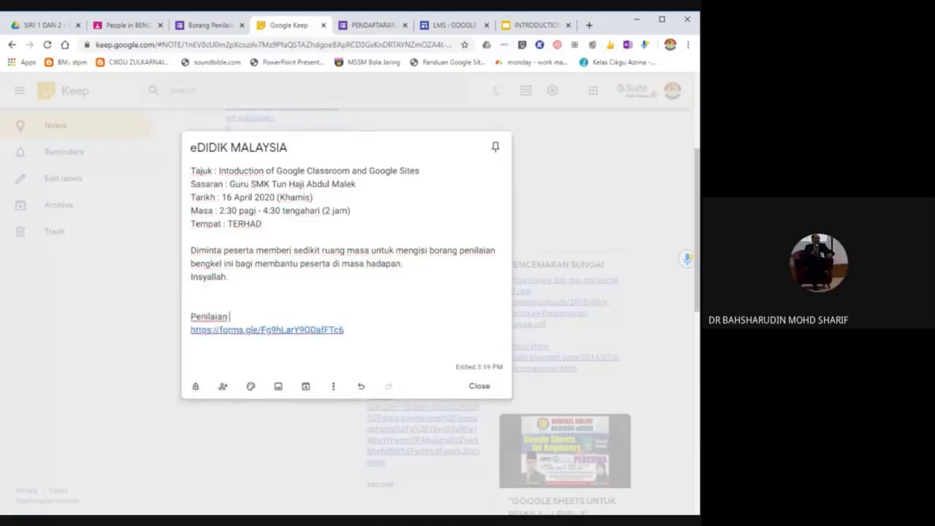
- Paste the new forms.gle link under 'Insyallah.' and close the note
click(190, 289)
text(https://forms.gle/PJoXqU51LDRjLoko7)
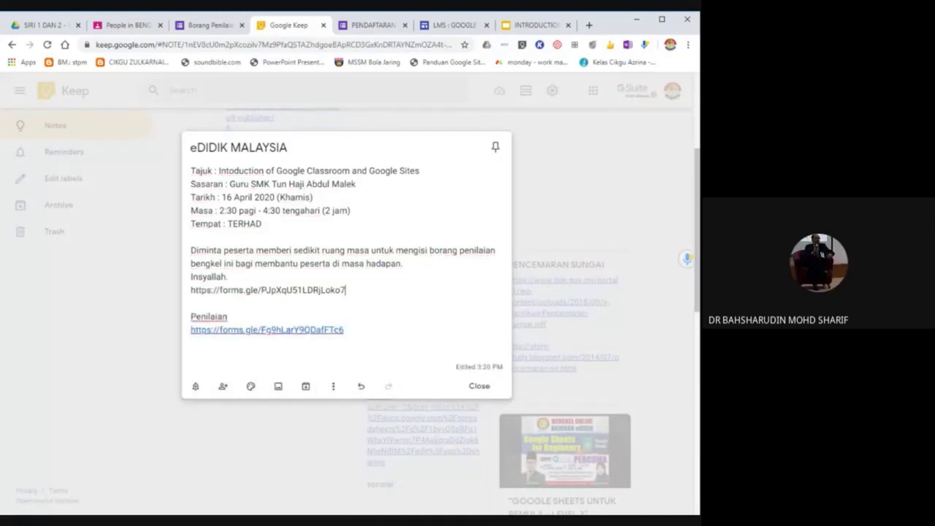
key(shift+Up)
key(shift+Up)
key(shift+Up)
key(shift+Up)
key(shift+Up)
key(shift+Up)
key(shift+Up)
key(shift+Up)
key(shift+Up)
key(shift+Up)
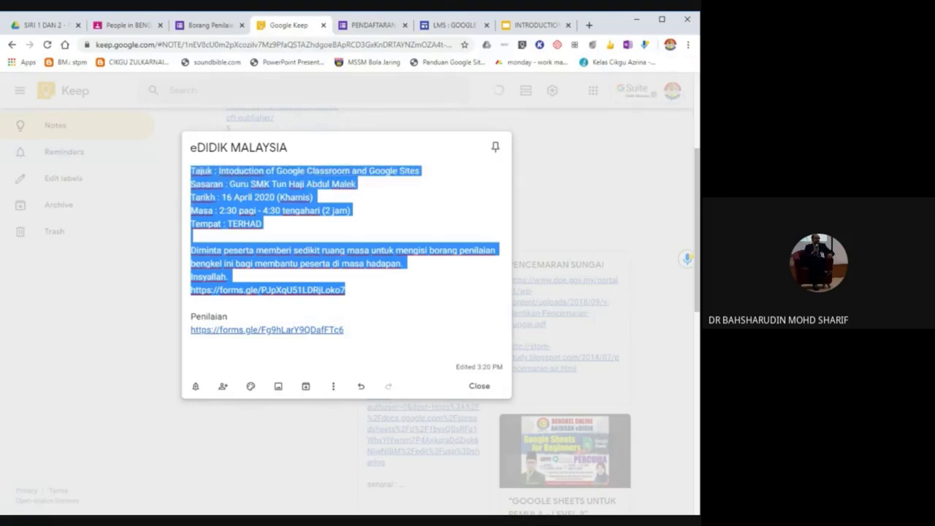
key(alt+Tab)
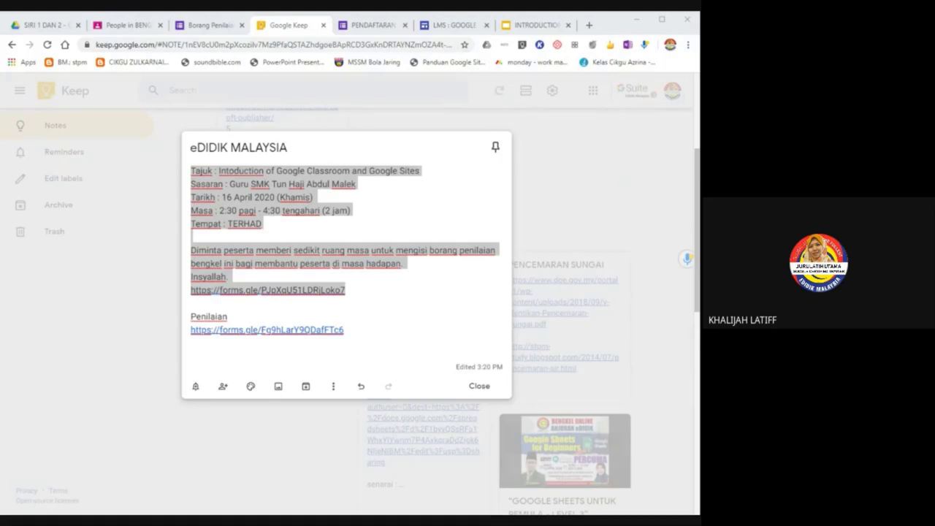
click(626, 184)
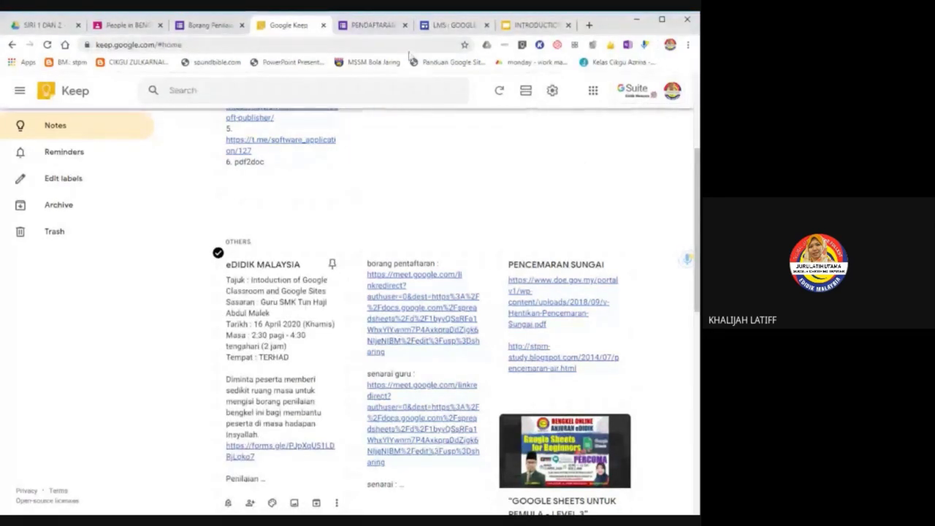
- Return to the 'People in BENGKEL' Classroom tab showing the class member list
click(118, 28)
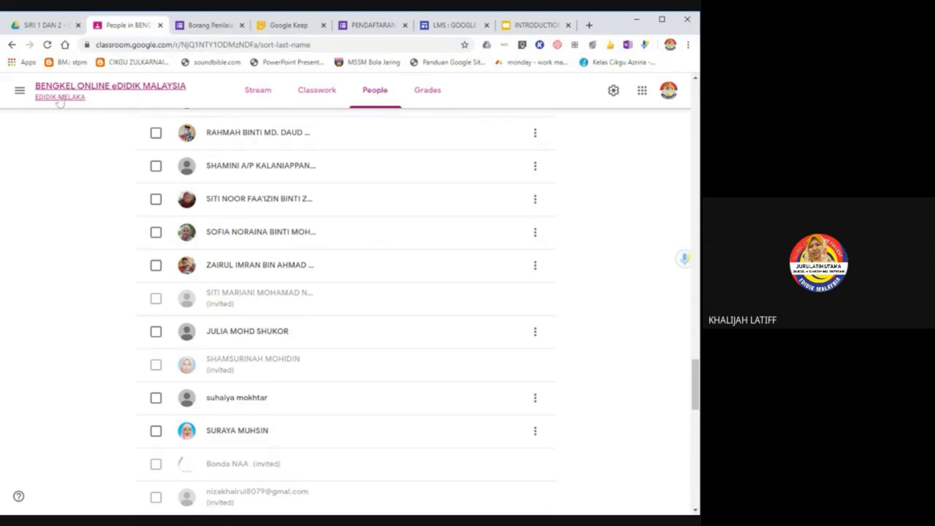
- Open the S2_Pengajian Am class from the class list in the side menu
click(20, 90)
scroll(93, 431, down, 4)
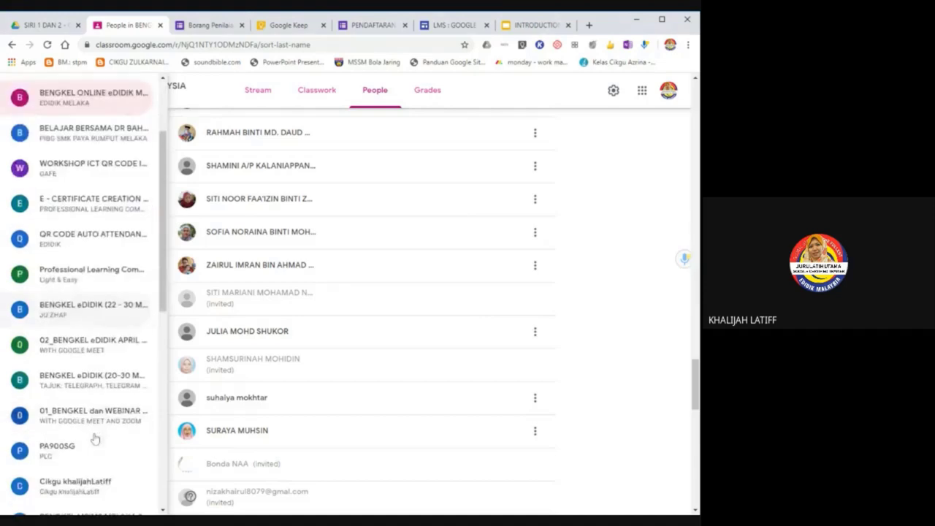
click(86, 415)
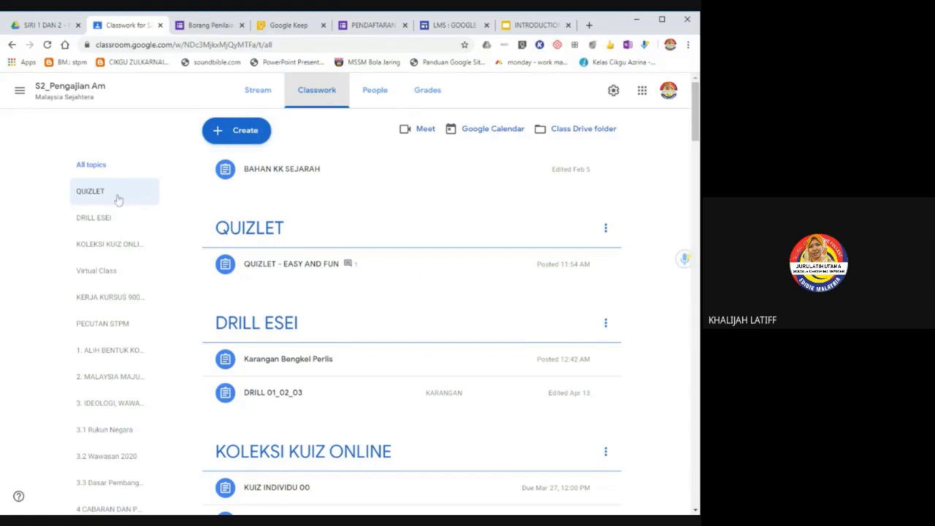
- View the KOLEKSI KUIZ ONLINE and Virtual Class topics, then open a new browser tab
click(99, 251)
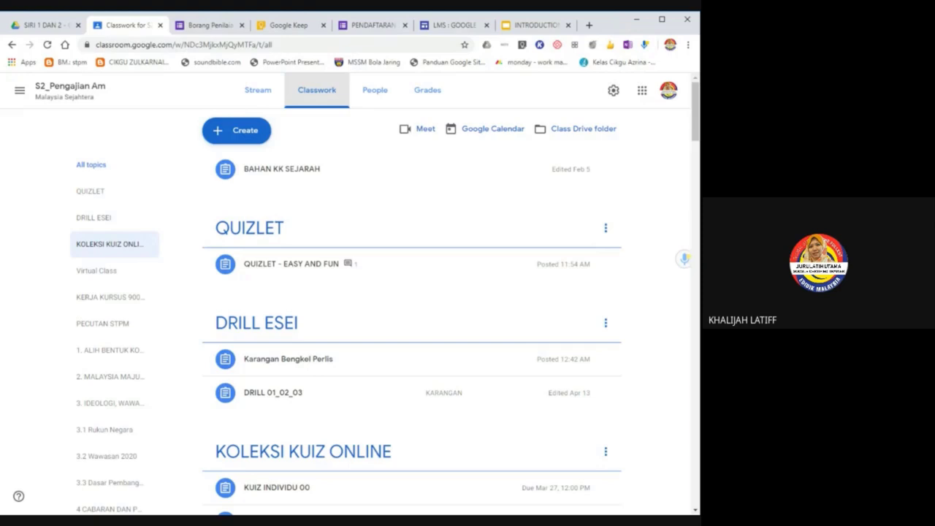
click(95, 272)
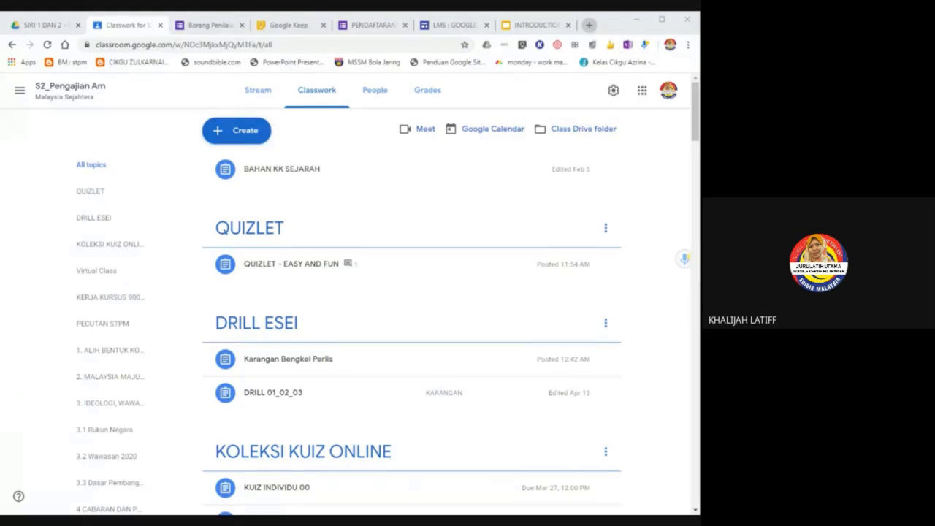
click(589, 25)
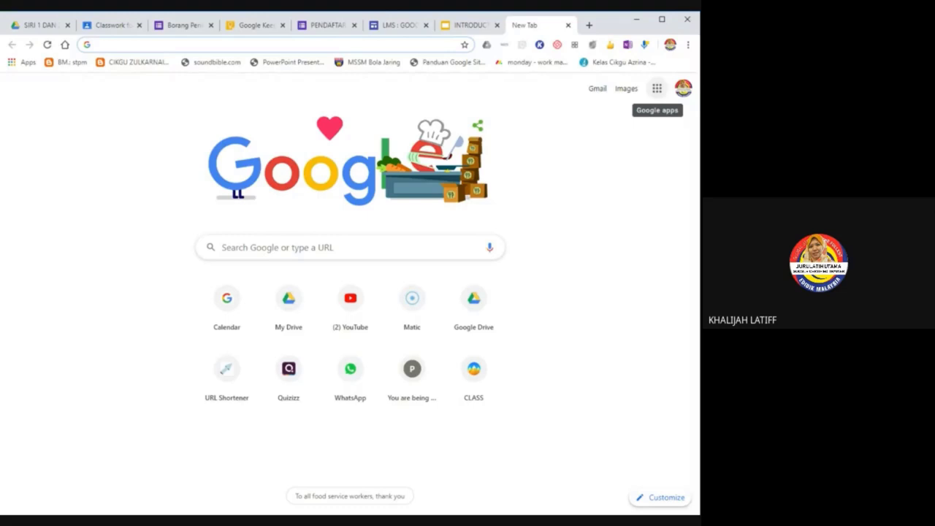
- Launch Google Classroom from the Google apps launcher in the new tab
click(660, 92)
click(658, 88)
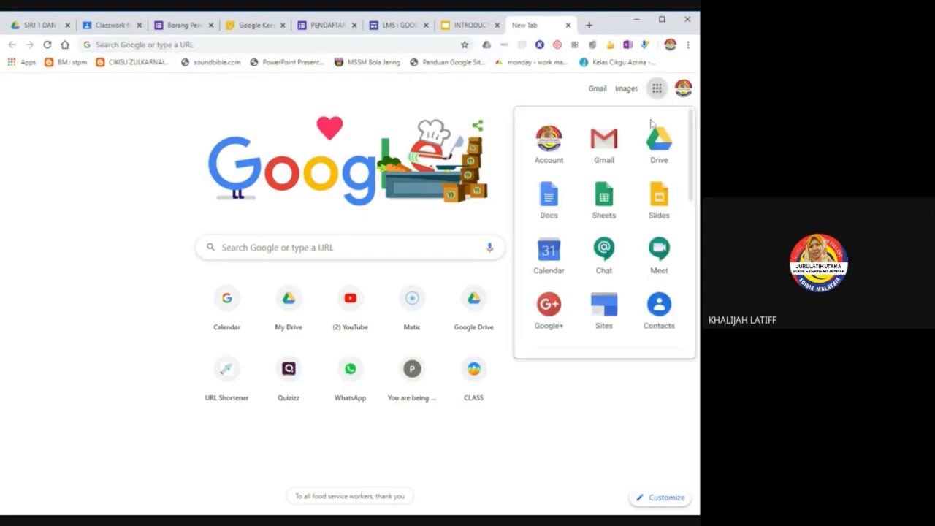
scroll(650, 157, down, 3)
scroll(650, 158, down, 5)
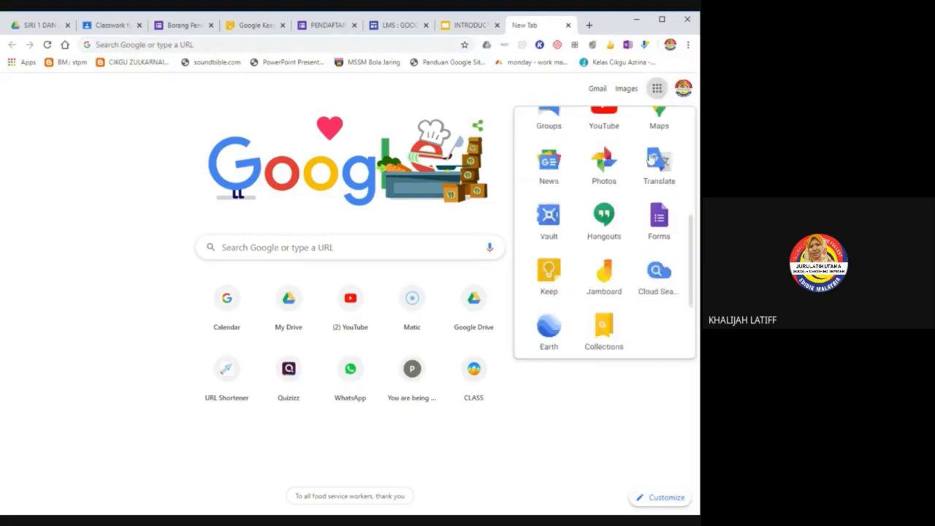
scroll(650, 158, up, 5)
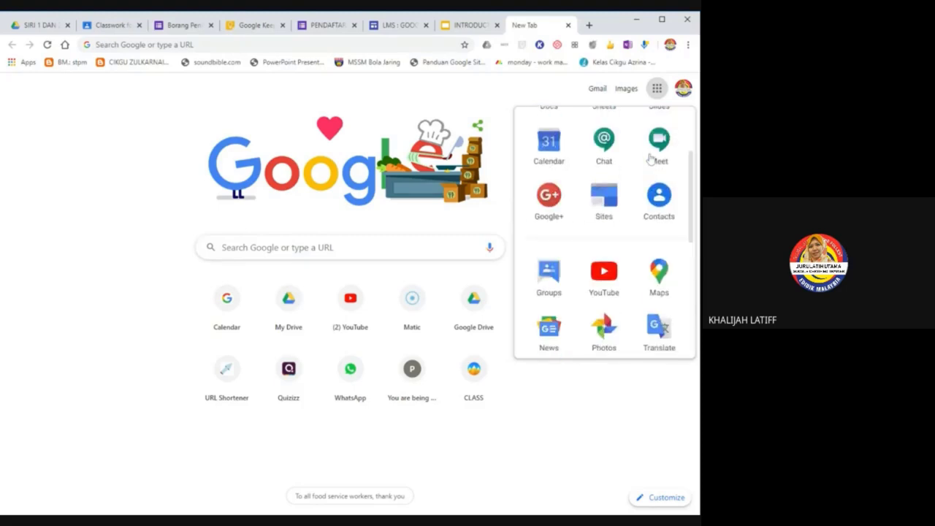
scroll(650, 158, up, 3)
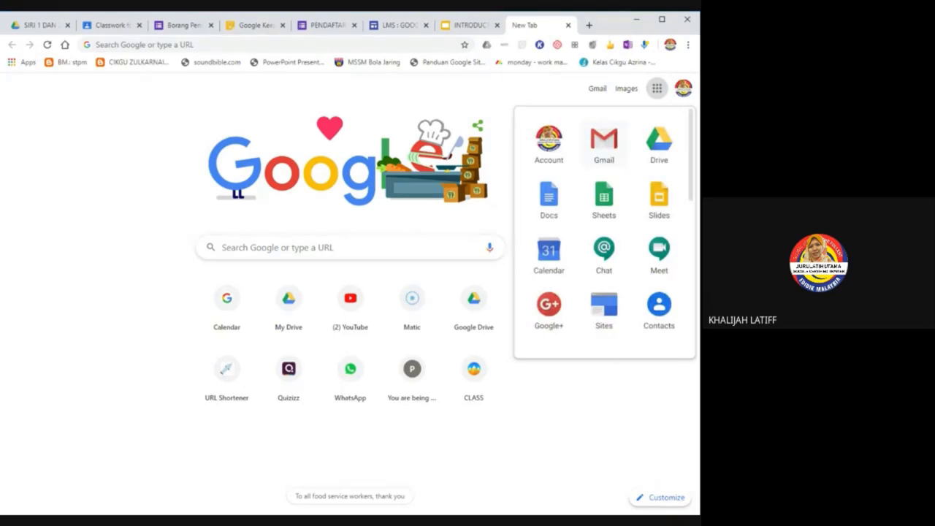
scroll(629, 171, down, 8)
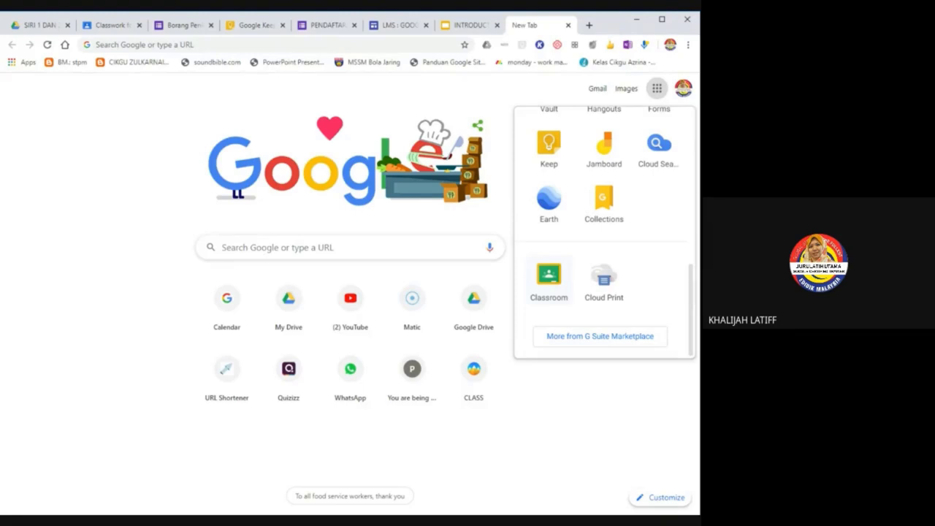
click(549, 281)
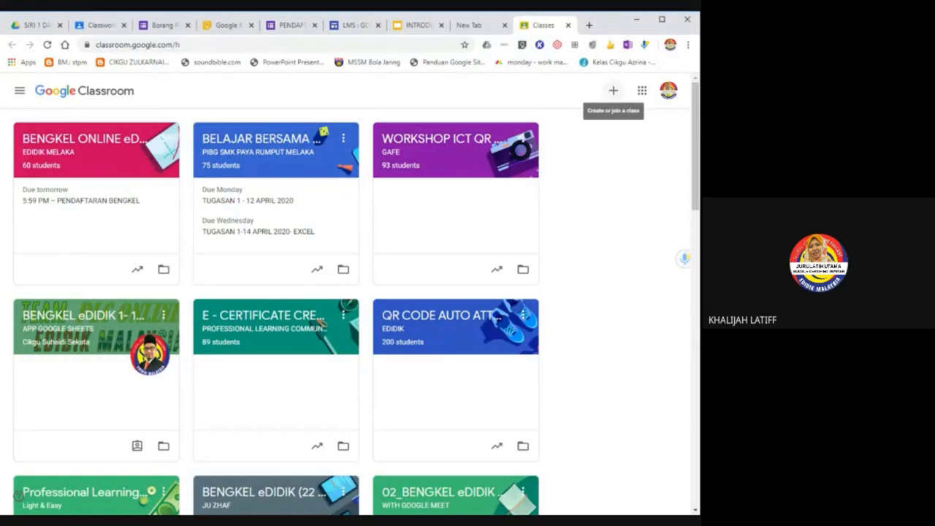
- Choose Create class from the + menu to open the blank Create class dialog
click(613, 91)
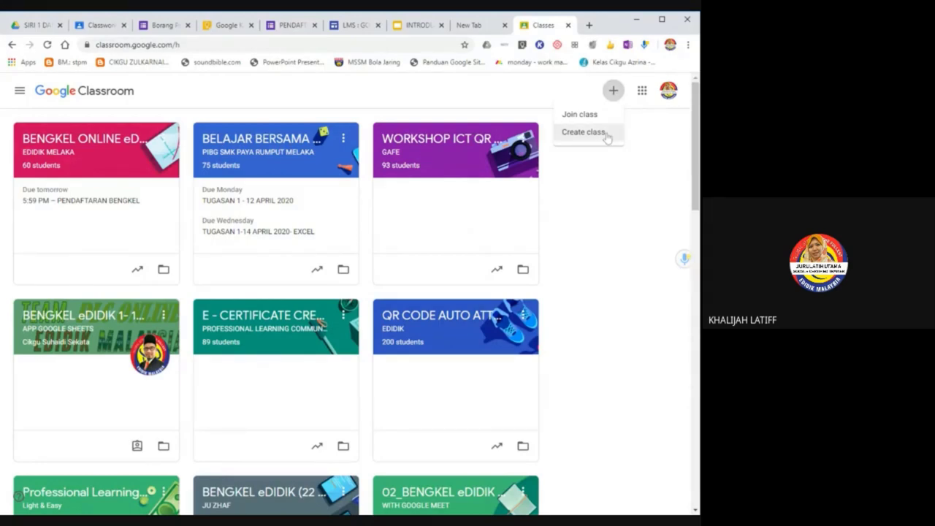
click(606, 134)
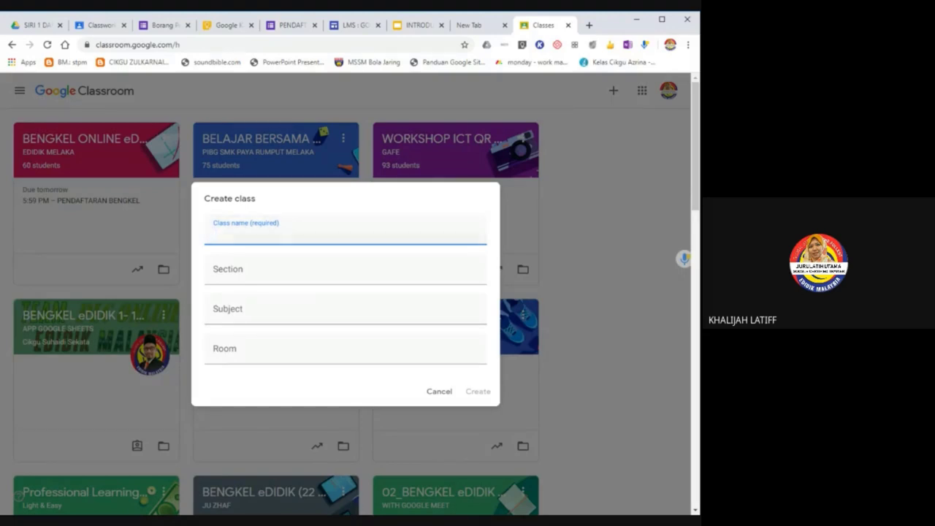
- Enter eCLASS T5 BESTARI as the class name
text(ed)
key(BackSpace)
text(CLASS)
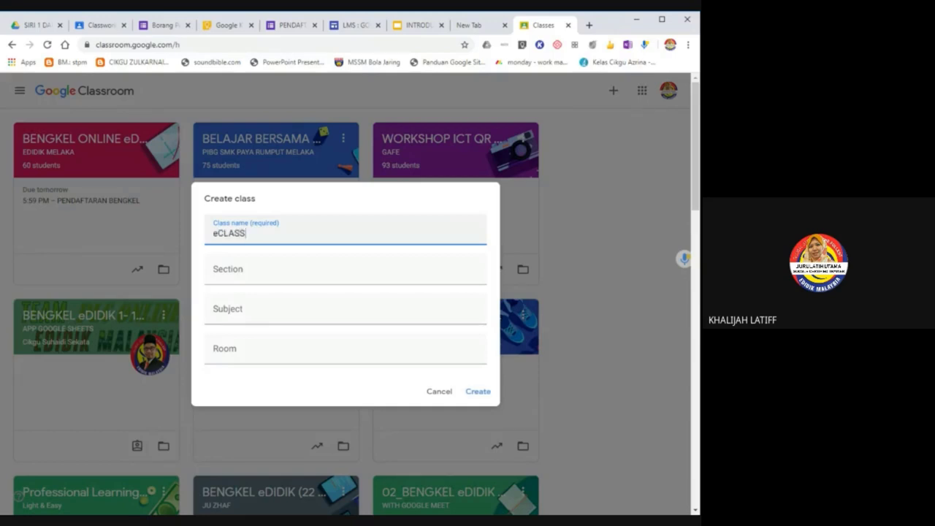
text(d)
key(BackSpace)
text(T5 BESA)
text(R)
key(BackSpace)
key(BackSpace)
text(TARI)
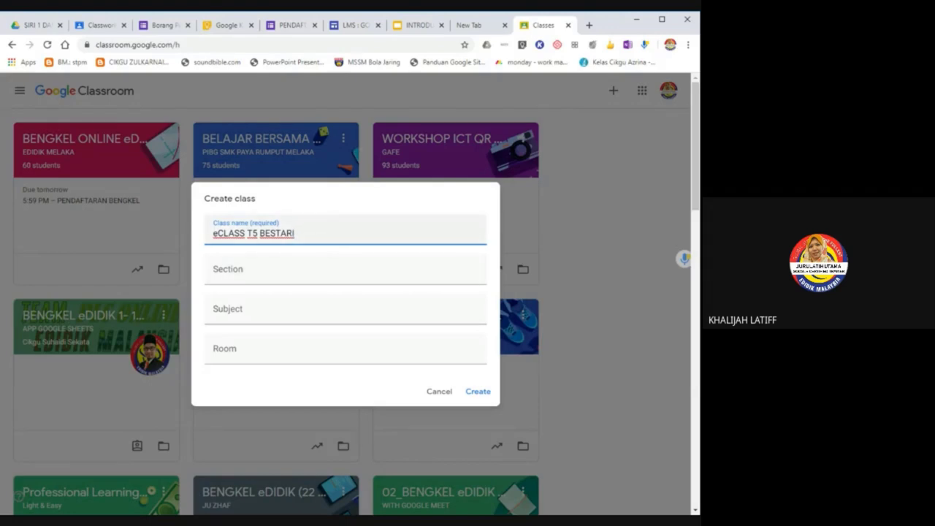
- Fill in the teacher's name as the section and KELAS 5 BESTARI as the subject
click(345, 272)
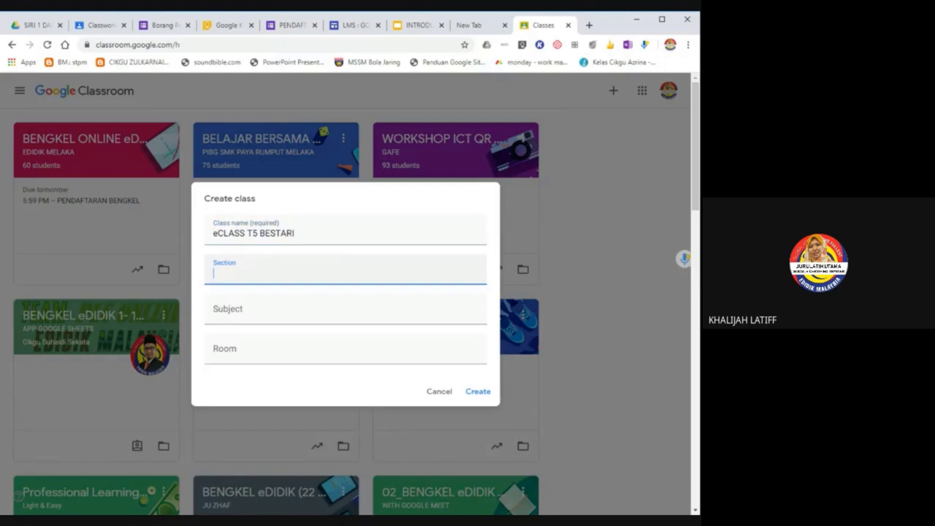
text(GT : CIKGU KHALIJAH)
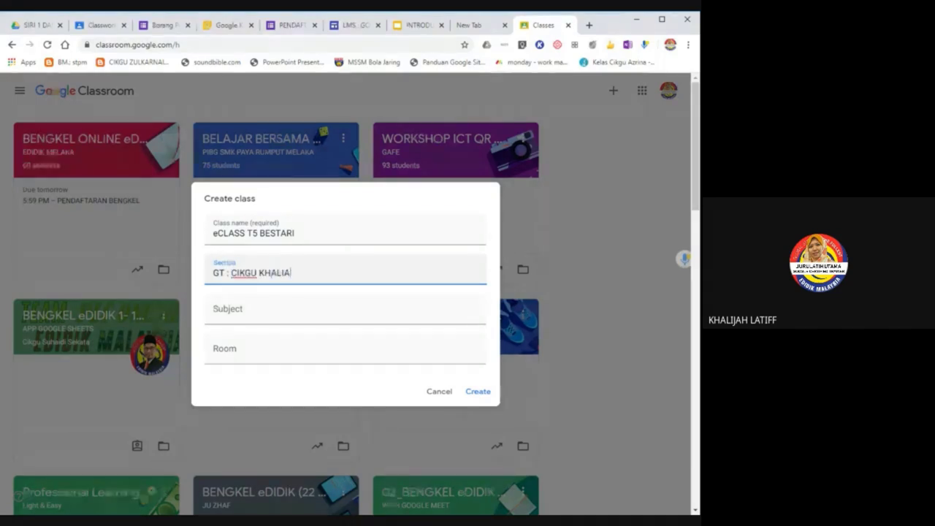
key(Tab)
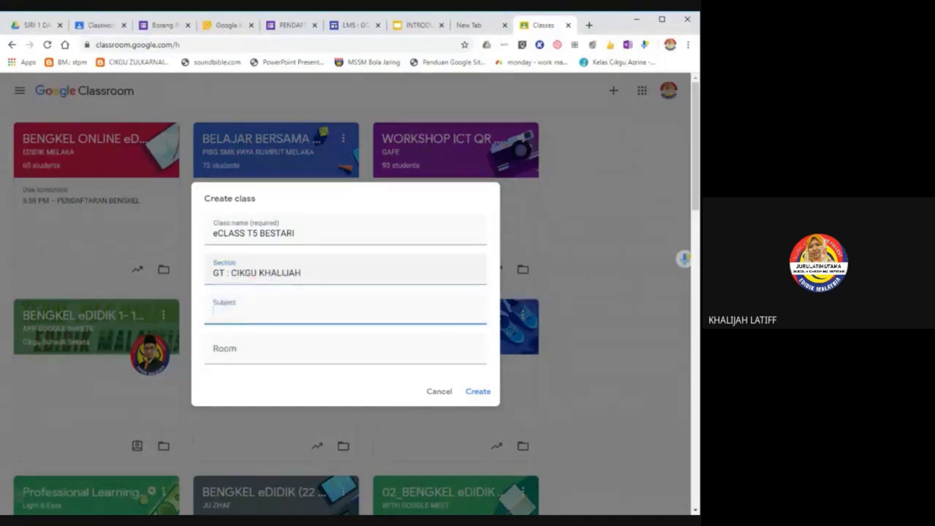
text(K)
key(BackSpace)
text(KELAS )
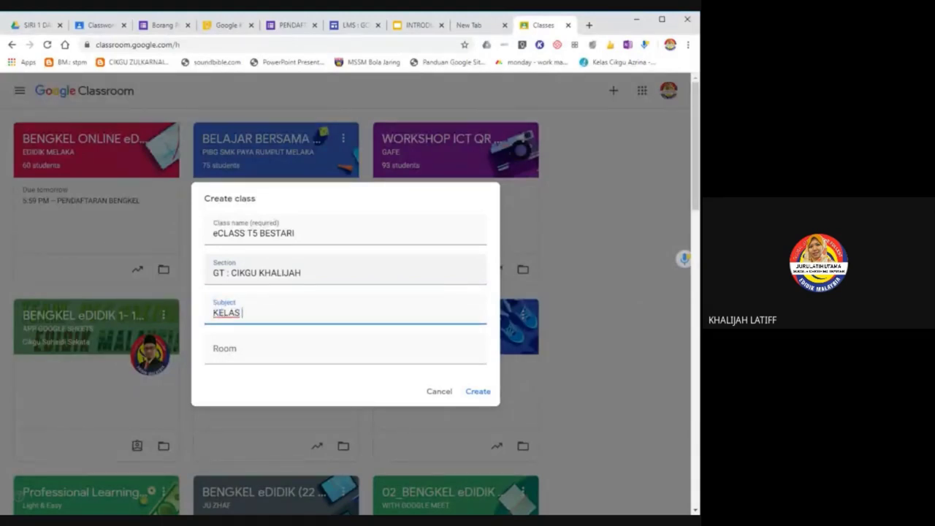
text(5 BESTARI)
- Leave Room empty and create the class
click(345, 352)
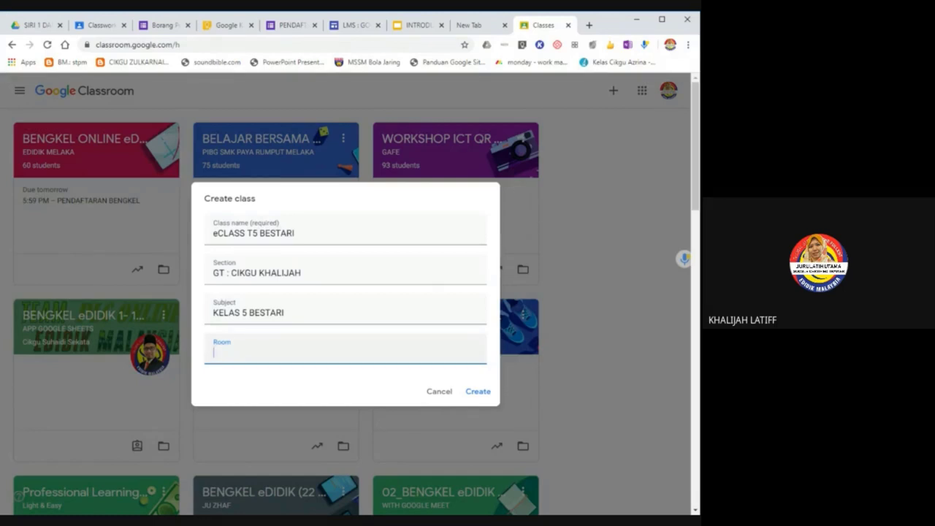
text(BILIK DAE)
key(BackSpace)
key(BackSpace)
key(BackSpace)
key(BackSpace)
key(BackSpace)
key(BackSpace)
key(BackSpace)
key(BackSpace)
key(BackSpace)
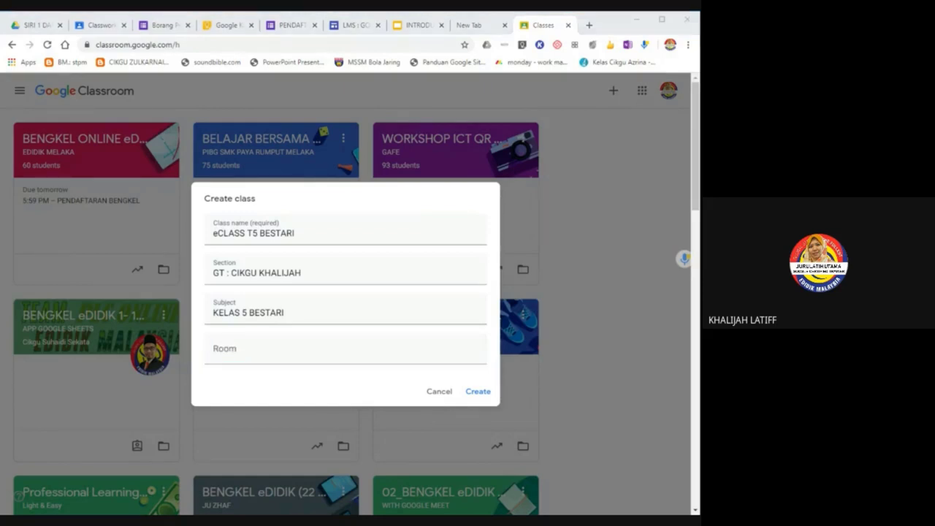
click(484, 392)
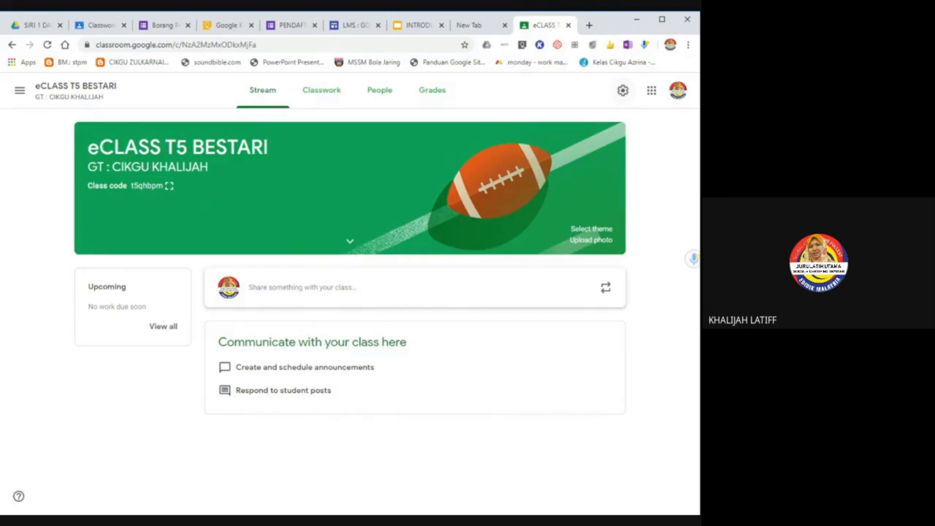
- Open Class settings for eCLASS T5 BESTARI via the gear icon
click(623, 91)
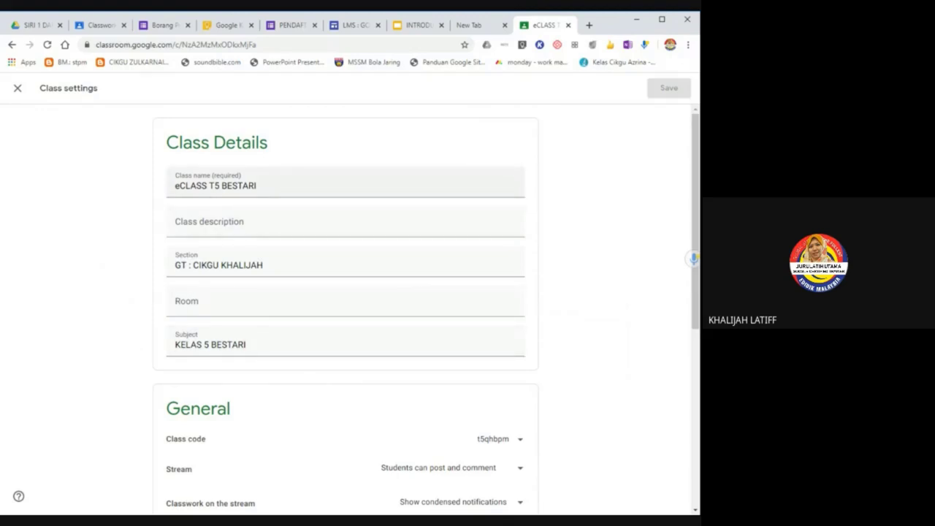
- Replace eCLASS in the class name with KELAS ONLINE
click(344, 186)
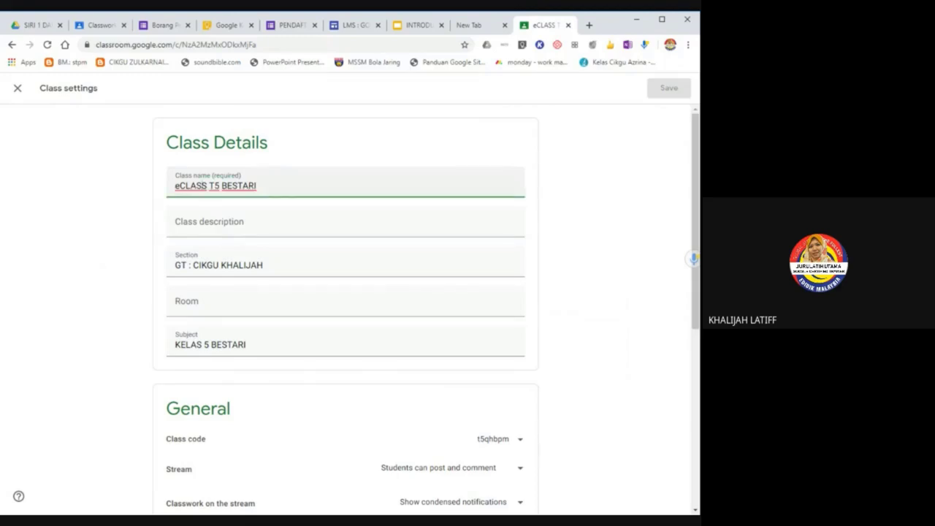
drag(207, 186, 159, 194)
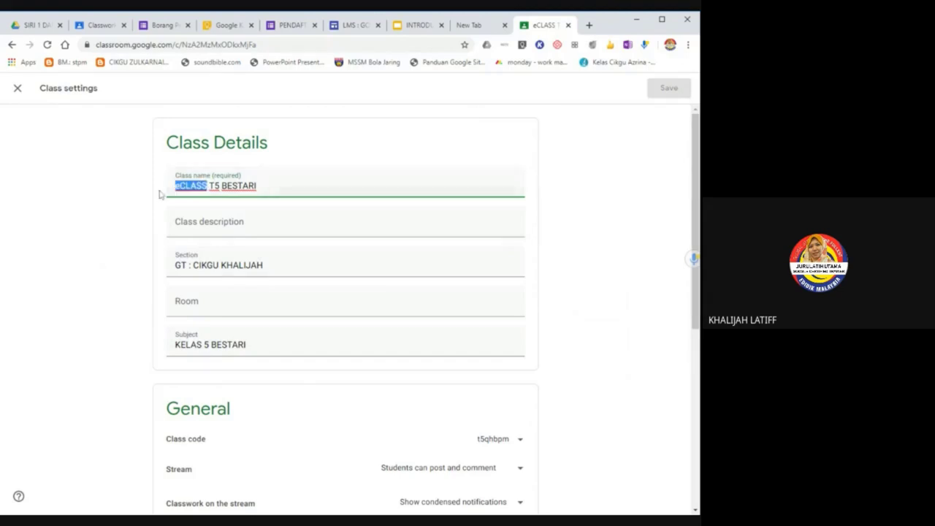
text(kelas)
key(BackSpace)
key(BackSpace)
key(BackSpace)
key(BackSpace)
key(BackSpace)
text(K)
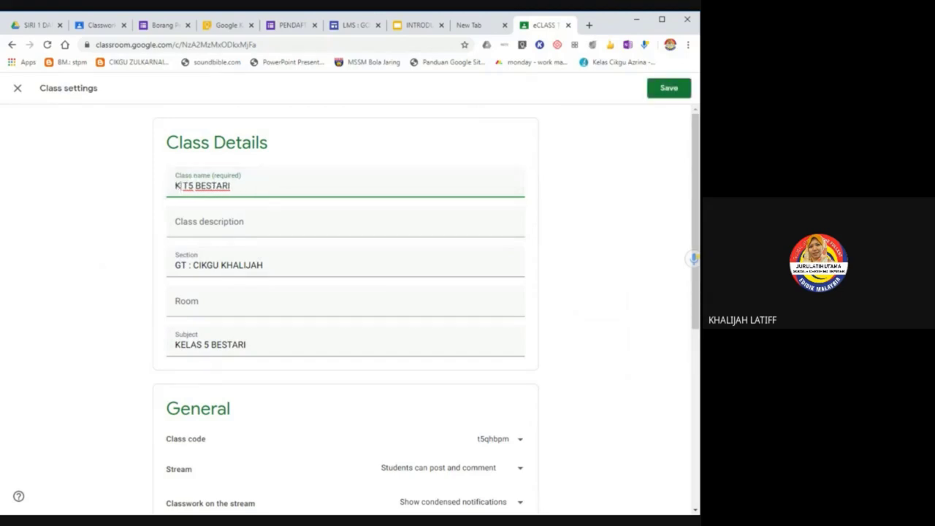
text(ELAS ONLINE)
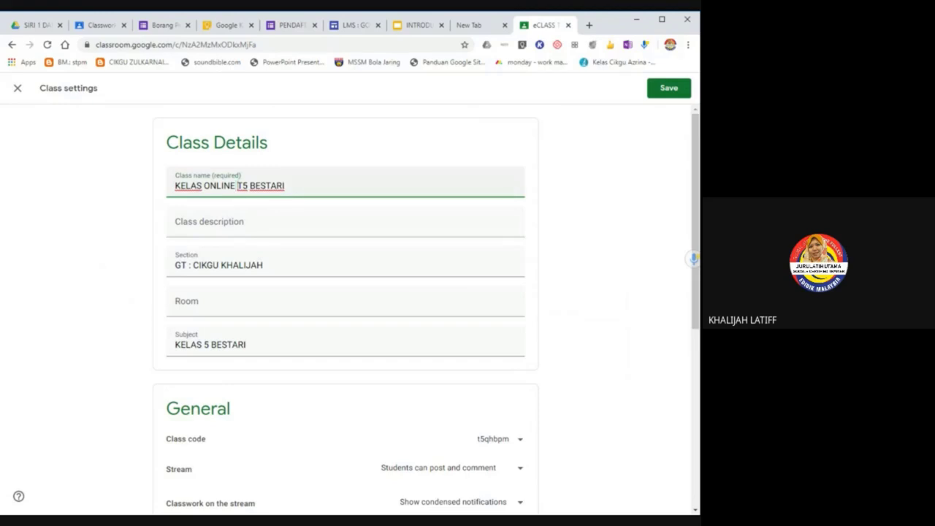
- Move T5 BESTARI from the class name into Room and clear the Subject field
drag(237, 186, 285, 186)
key(ctrl+x)
click(193, 221)
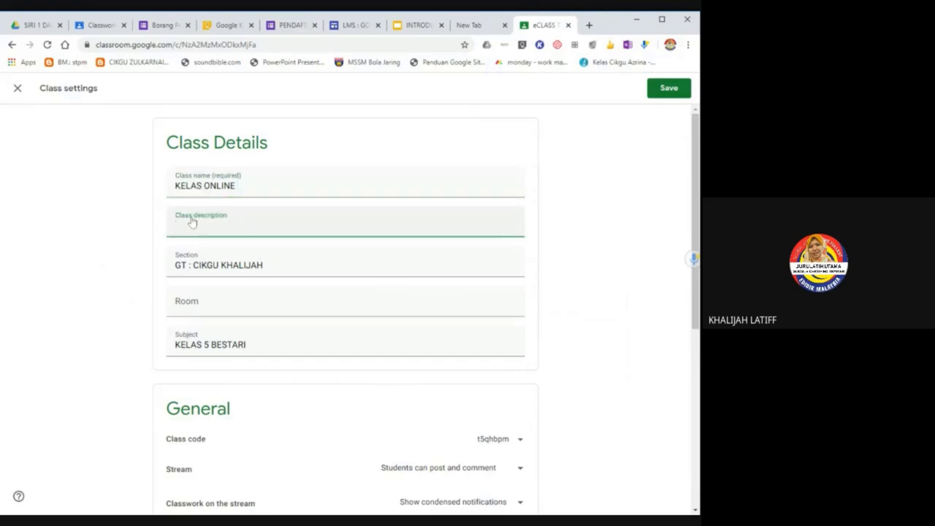
key(ctrl+v)
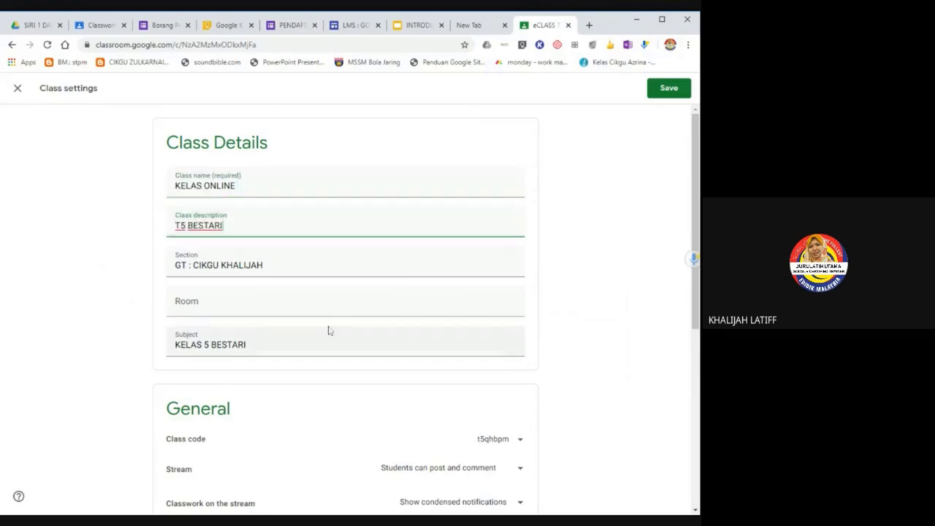
key(ctrl+a)
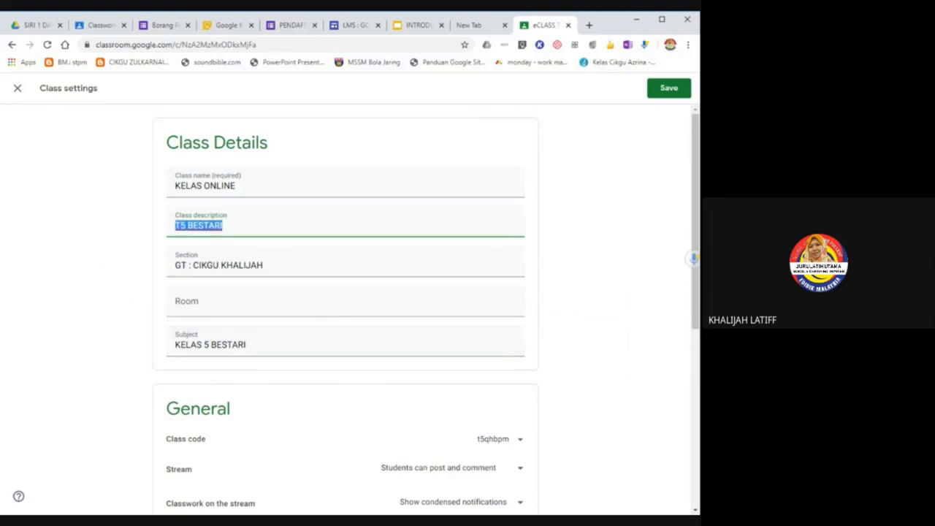
key(ctrl+x)
click(190, 301)
key(ctrl+v)
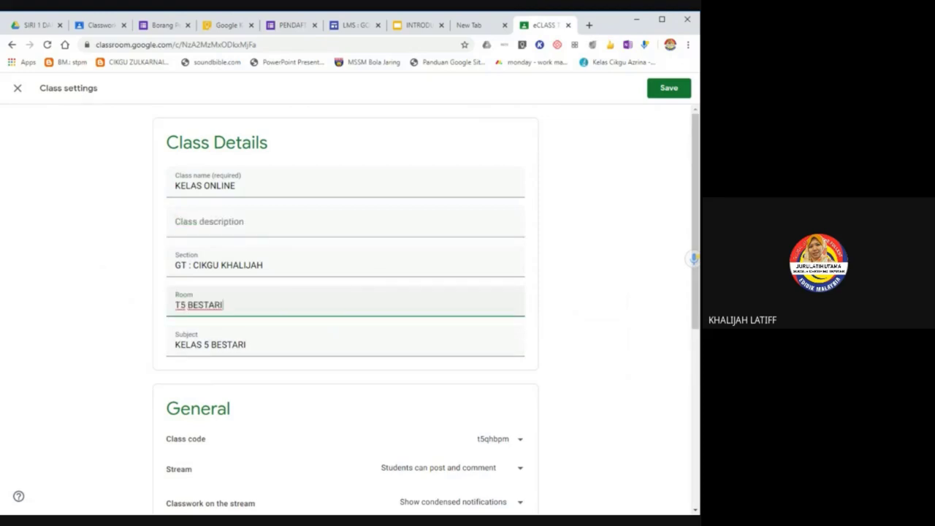
key(Tab)
key(ctrl+a)
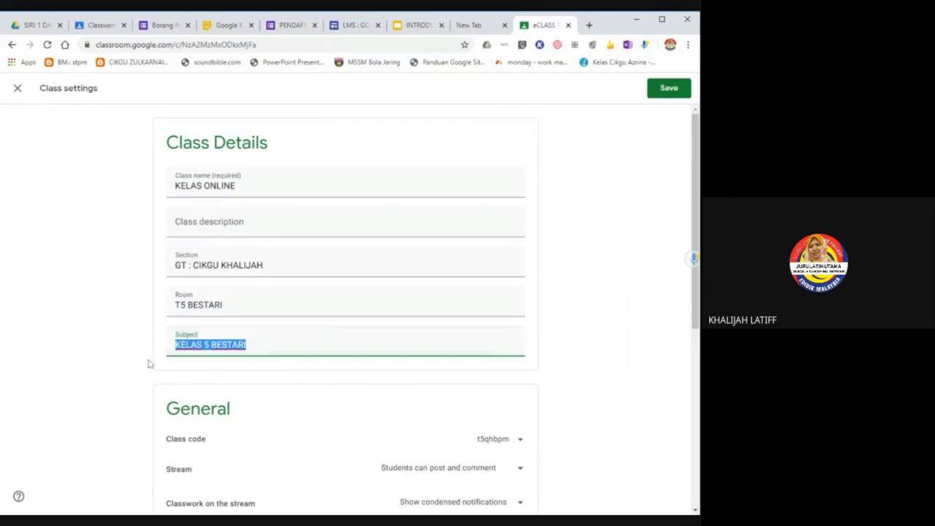
key(BackSpace)
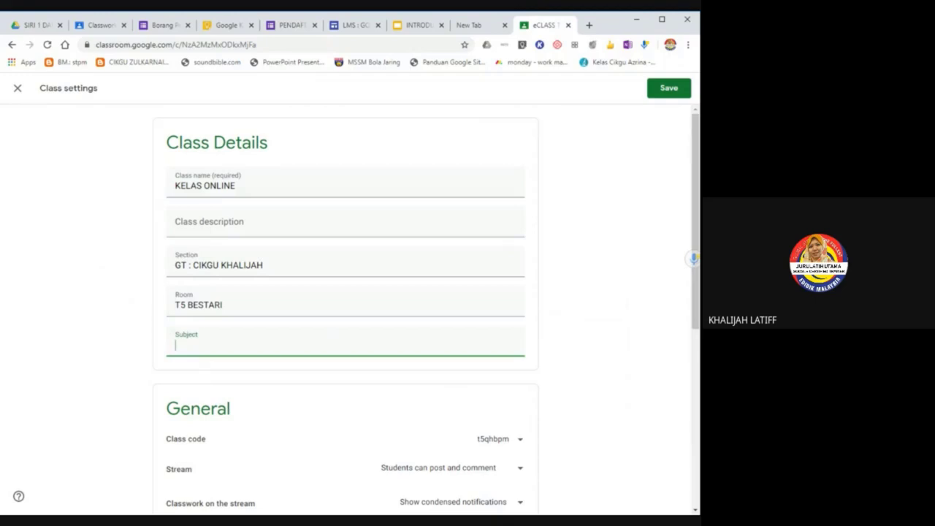
- Display the class code enlarged using the Class code dropdown under General
scroll(345, 307, down, 3)
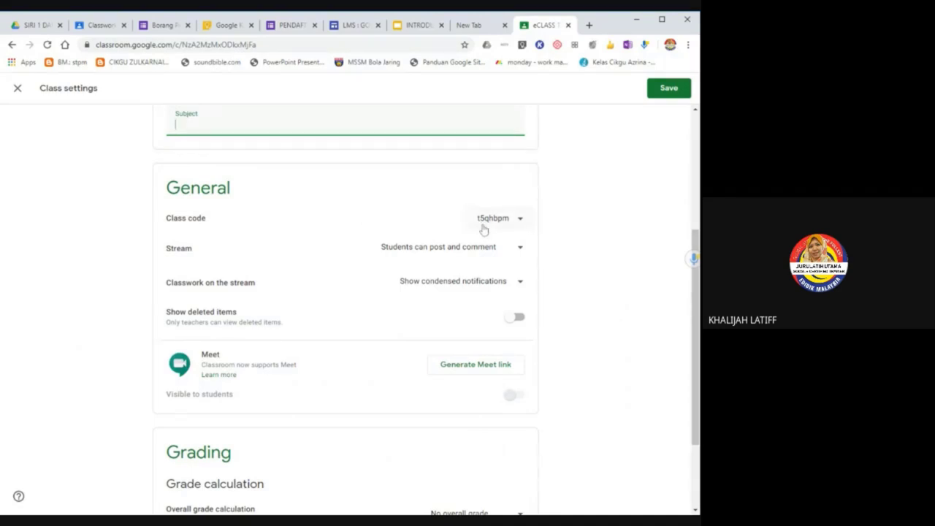
click(525, 227)
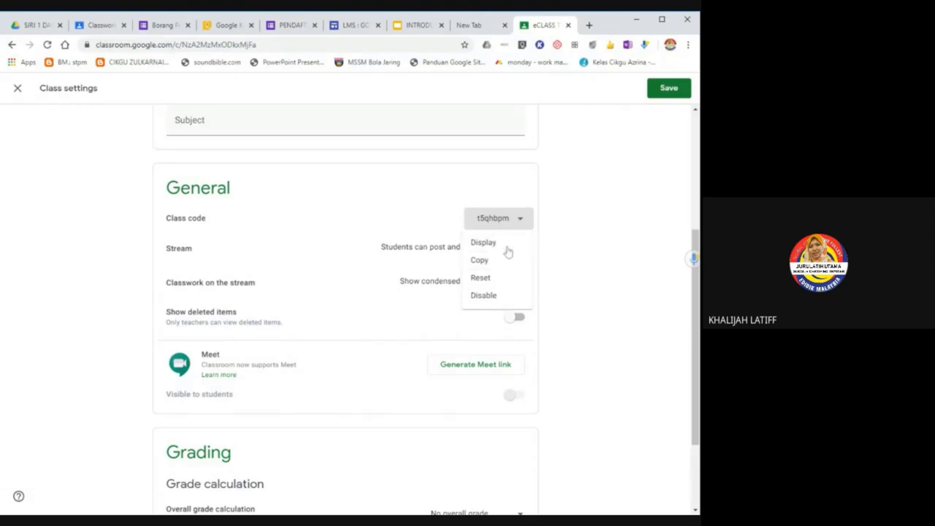
click(485, 242)
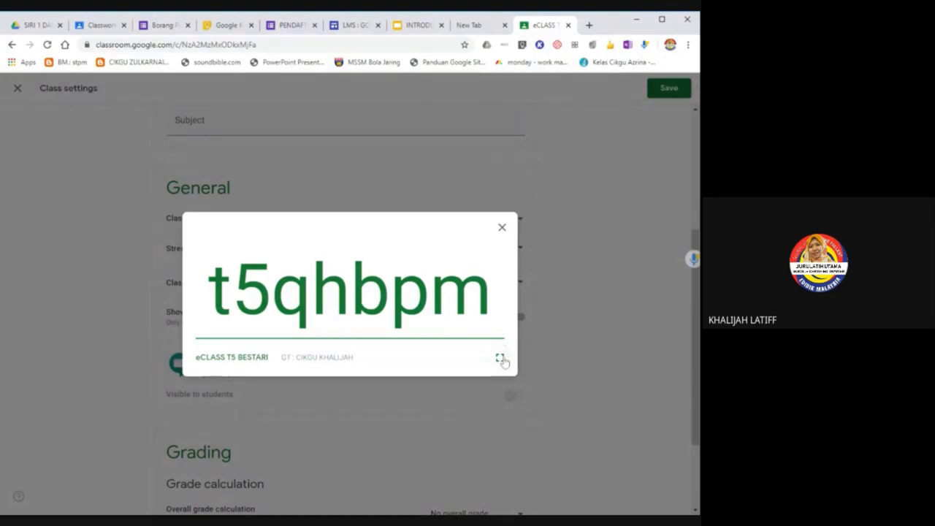
- View the class code full-window, exit and close it, then reopen the code options
click(500, 358)
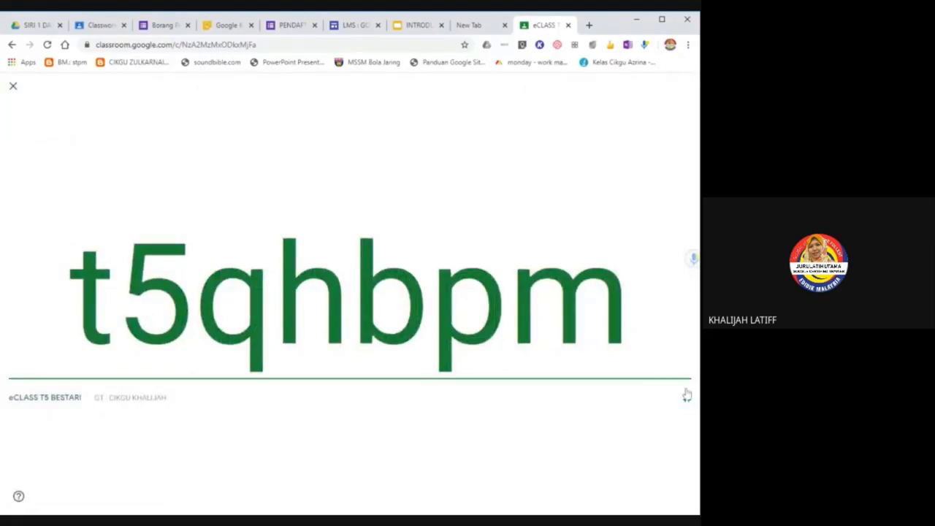
click(687, 399)
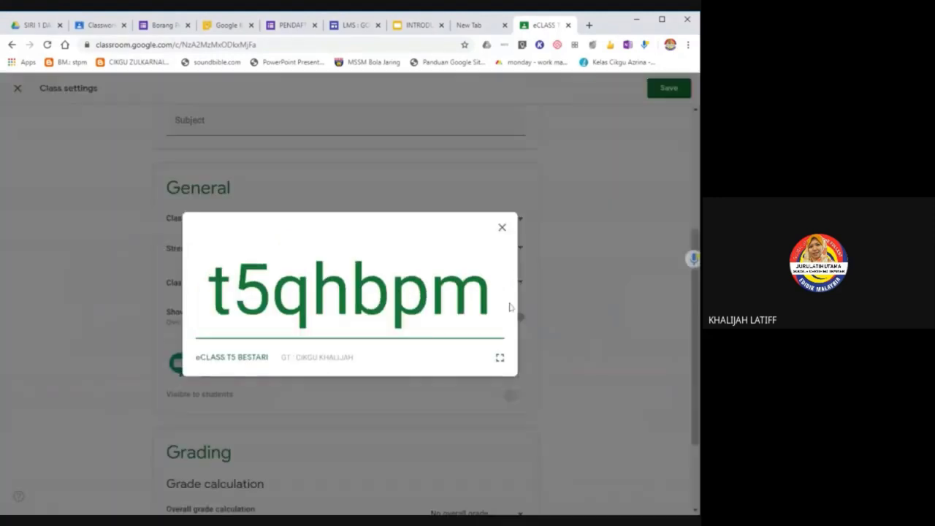
click(502, 229)
click(522, 219)
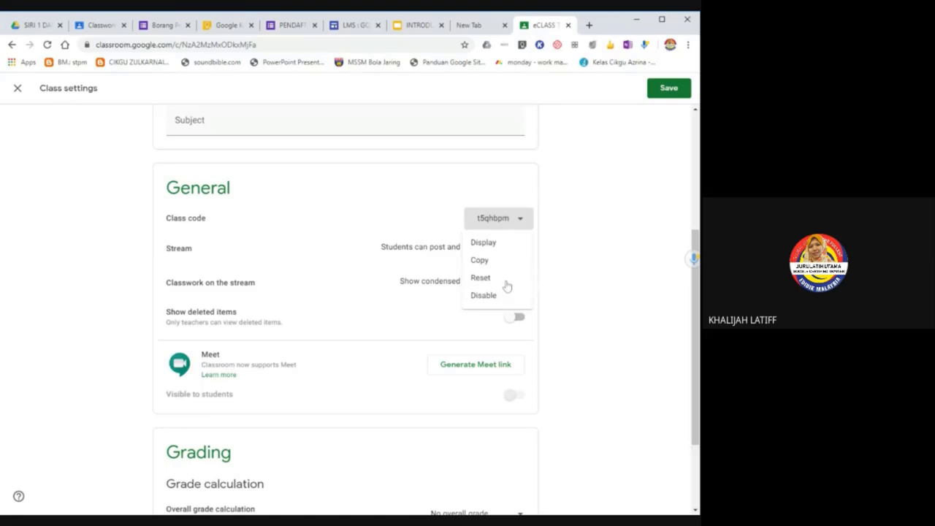
- Reset the class code, turn it off and back on, then open the Stream posting choices
click(506, 283)
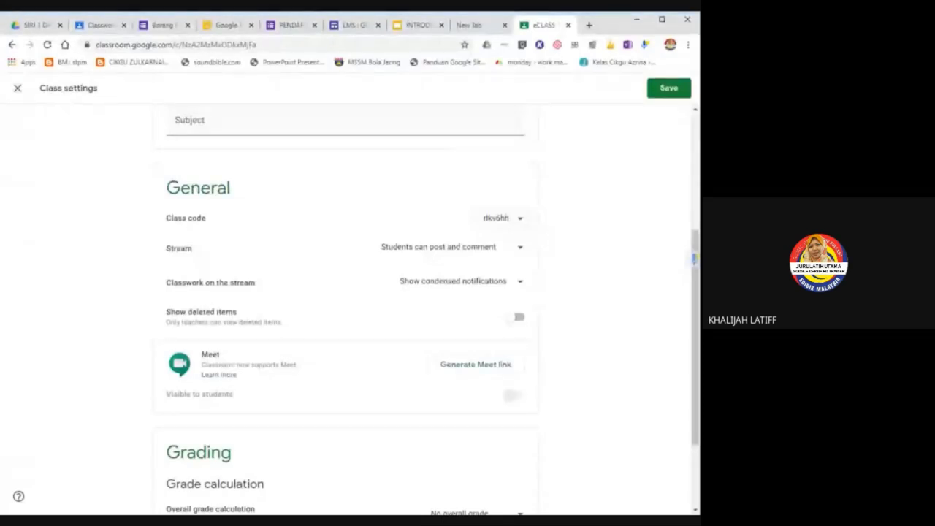
click(504, 218)
click(488, 296)
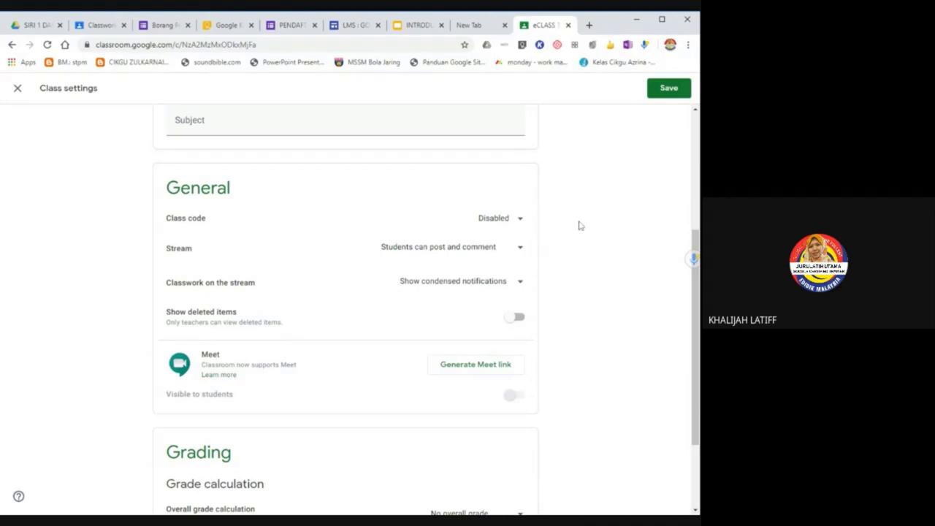
click(513, 219)
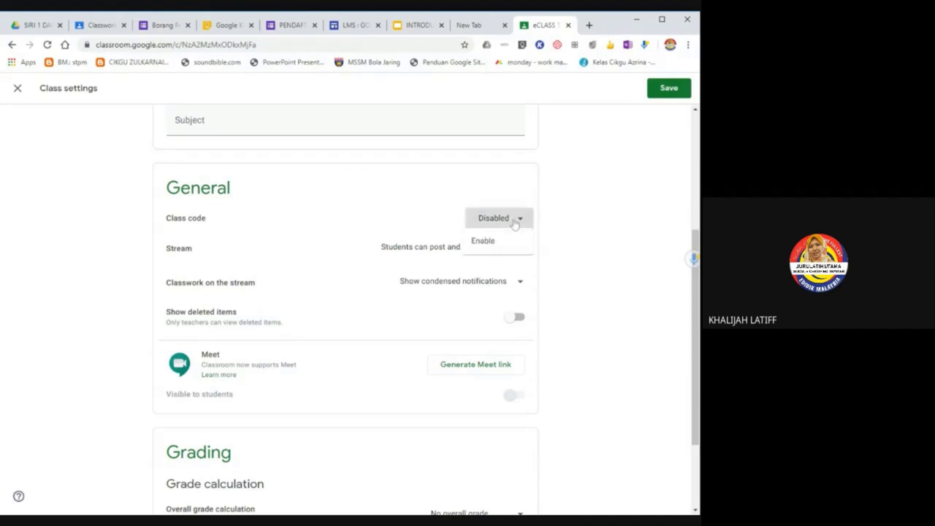
click(507, 244)
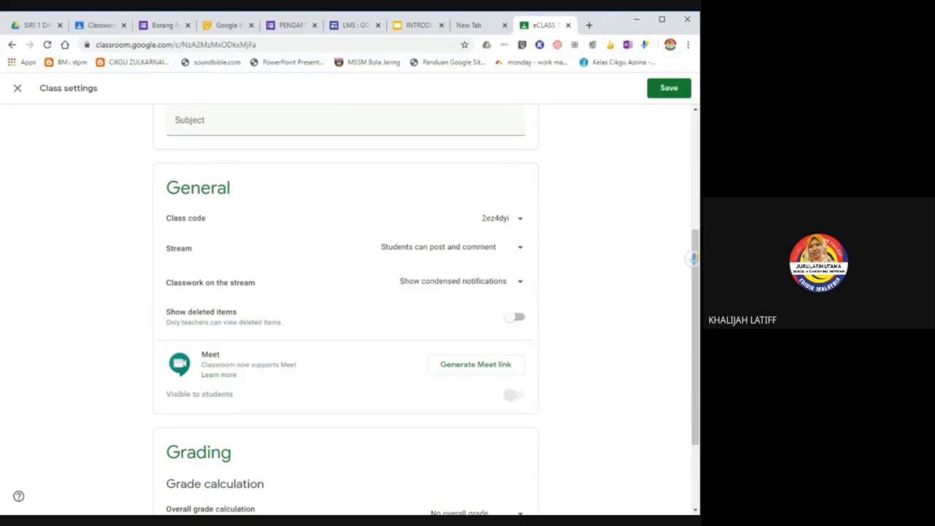
click(483, 250)
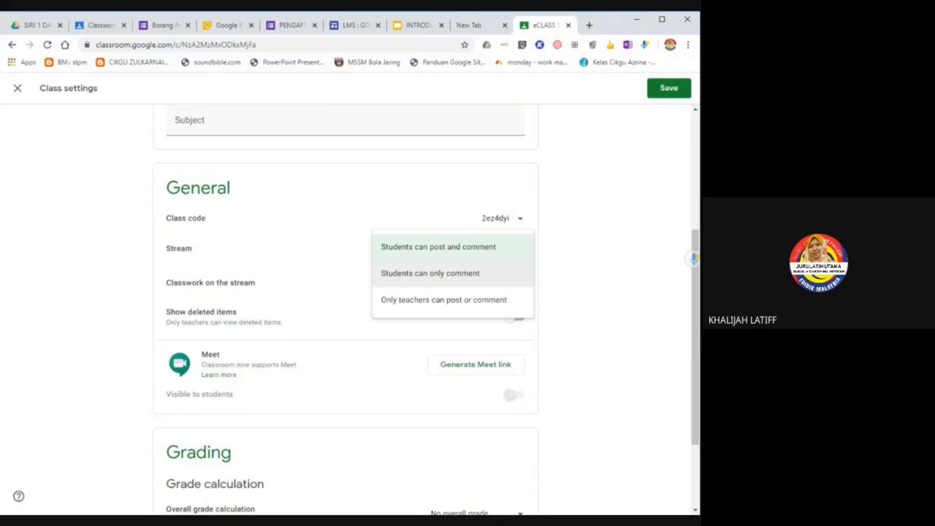
- Restrict the class stream to 'Students can only comment'
click(461, 273)
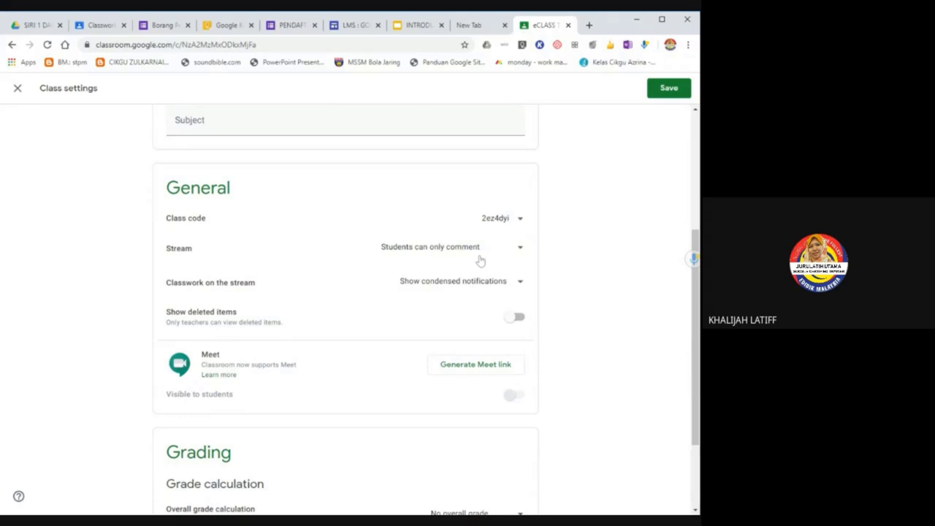
click(528, 256)
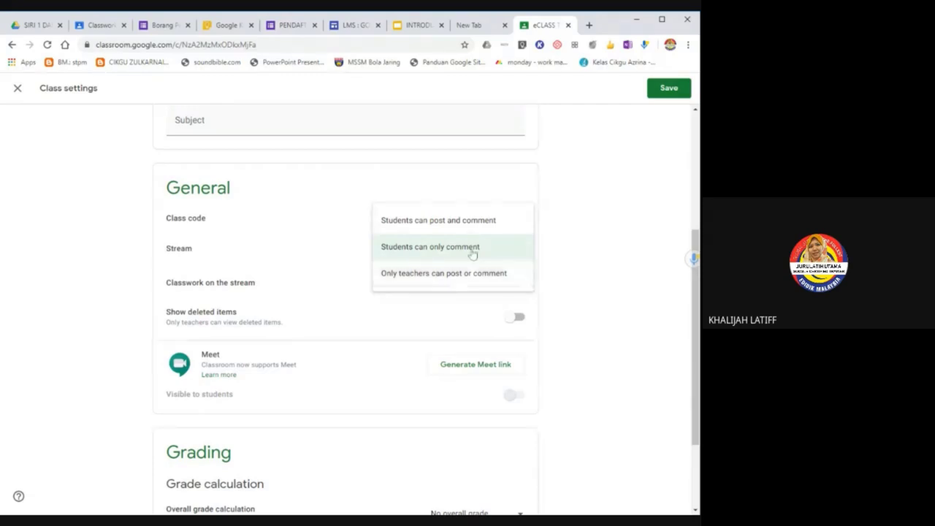
click(584, 237)
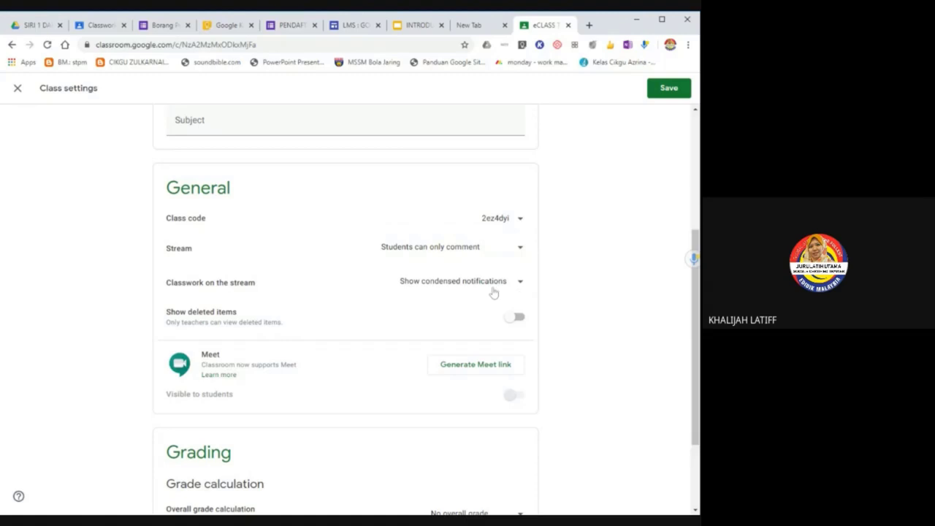
click(492, 291)
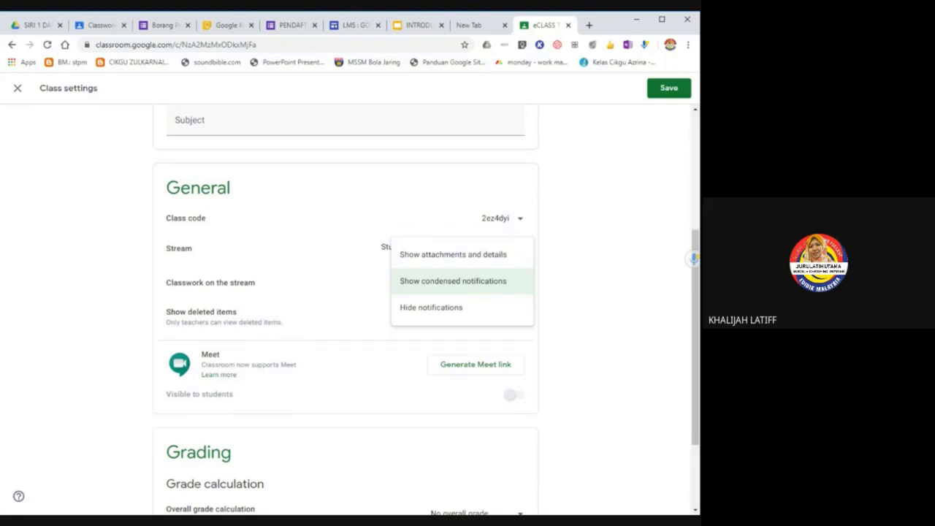
click(592, 269)
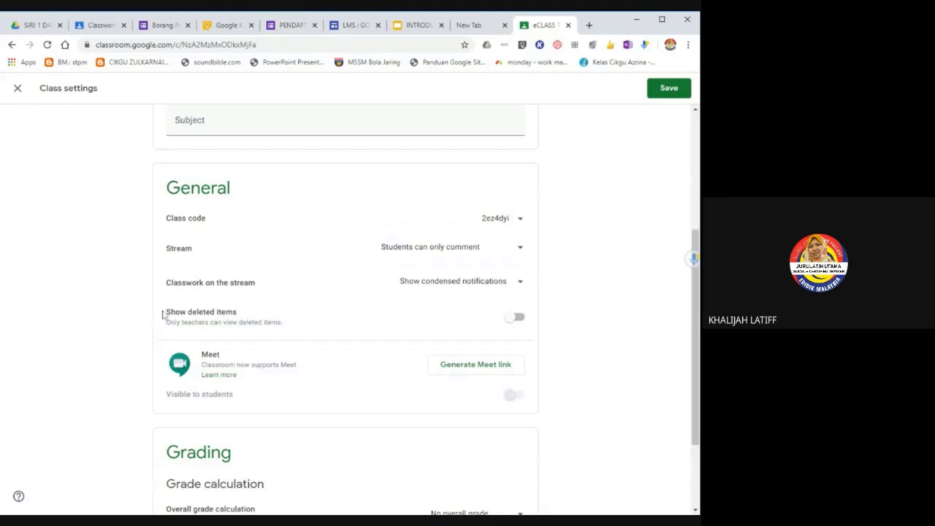
drag(165, 313, 433, 320)
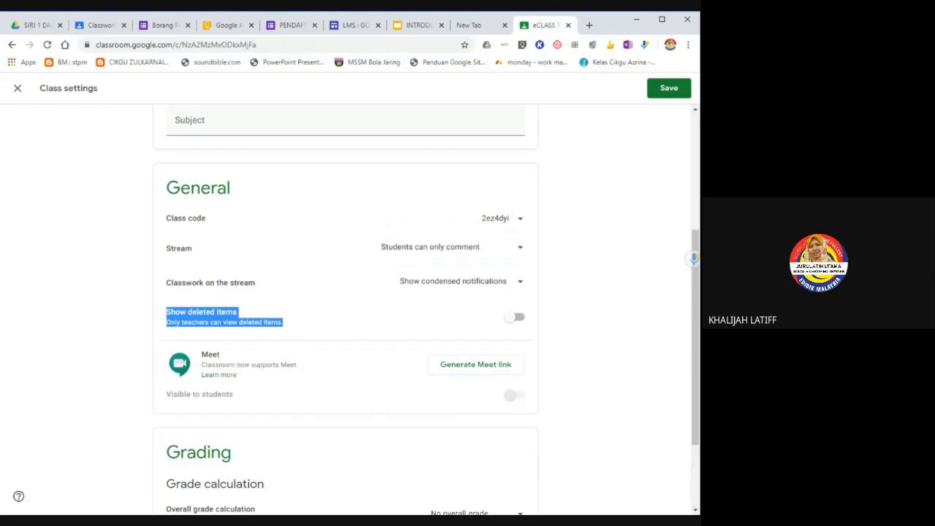
scroll(561, 360, down, 1)
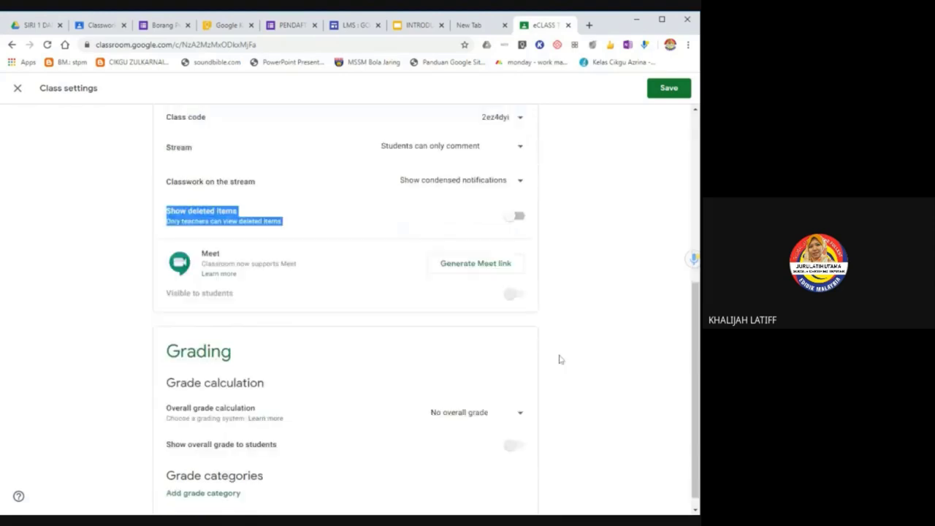
scroll(561, 360, down, 1)
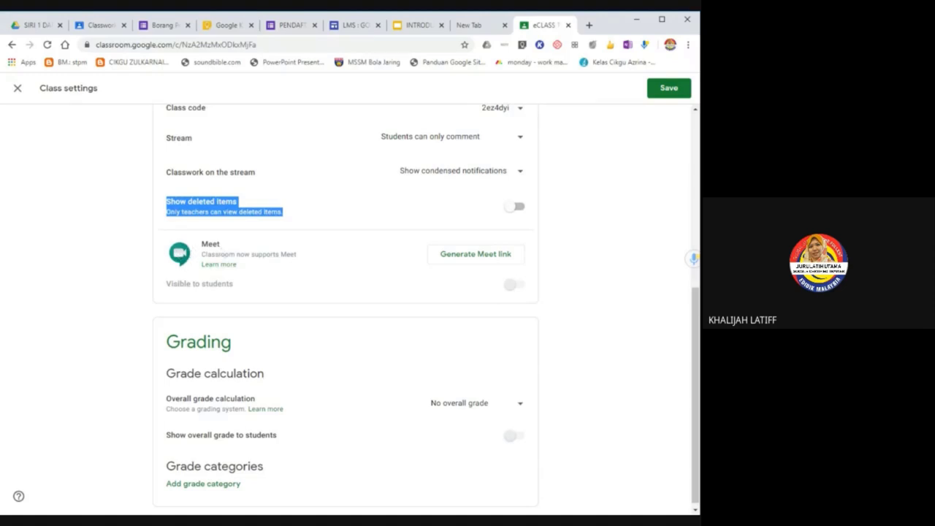
- Generate the class Meet link and leave it visible to students
click(449, 264)
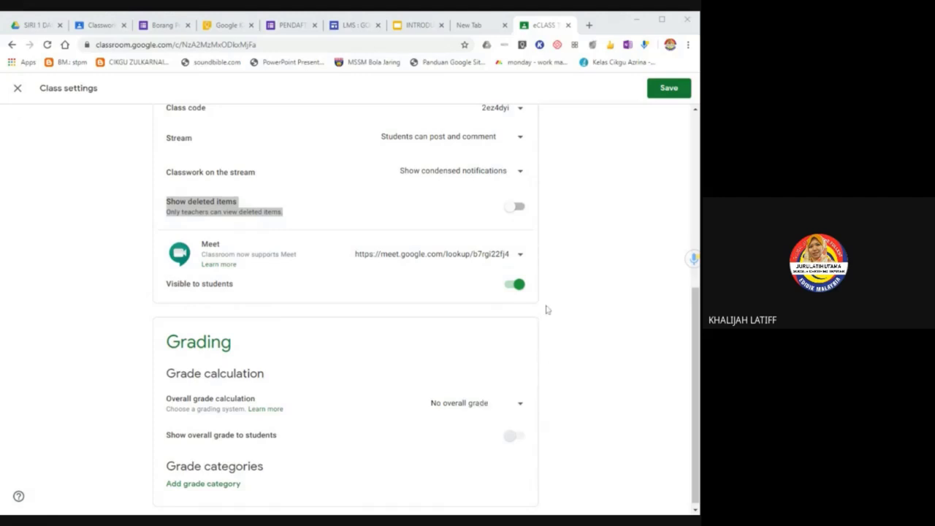
click(519, 287)
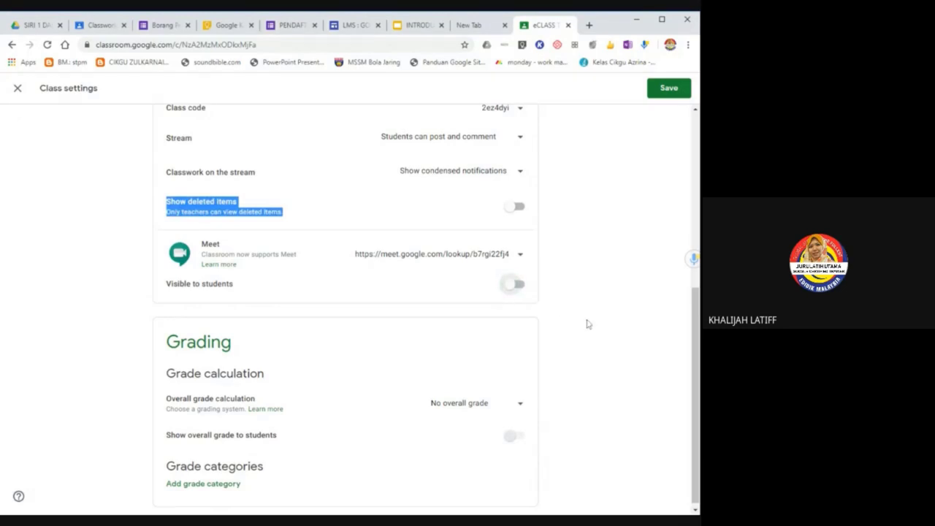
click(519, 286)
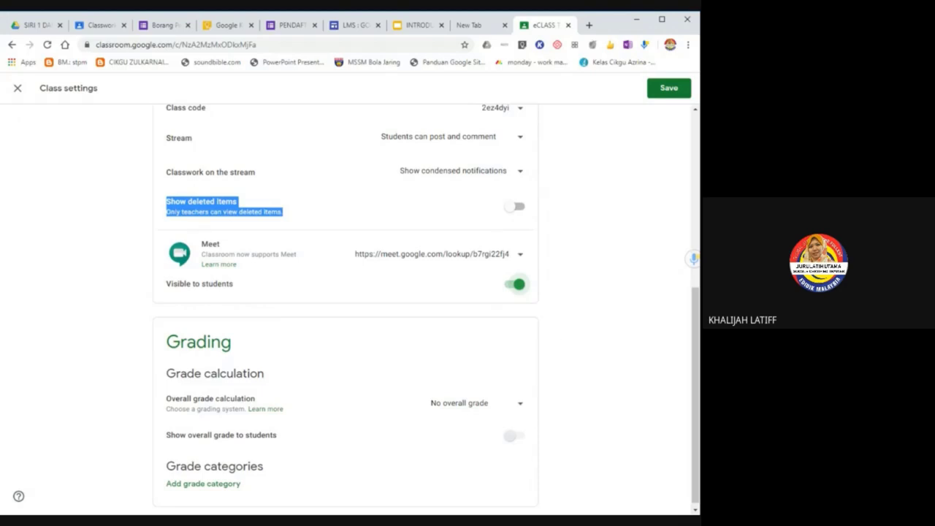
scroll(553, 334, down, 1)
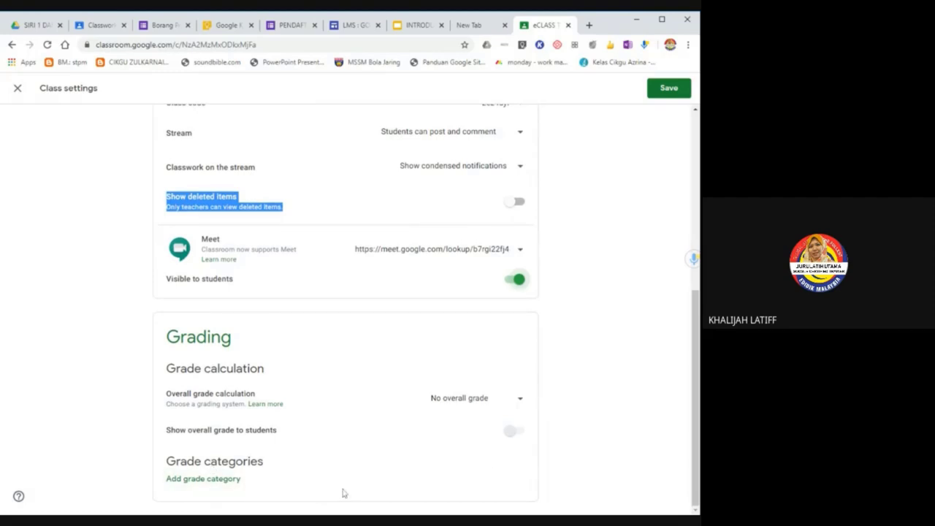
- Set overall grade calculation to Total points and show the overall grade to students
click(460, 407)
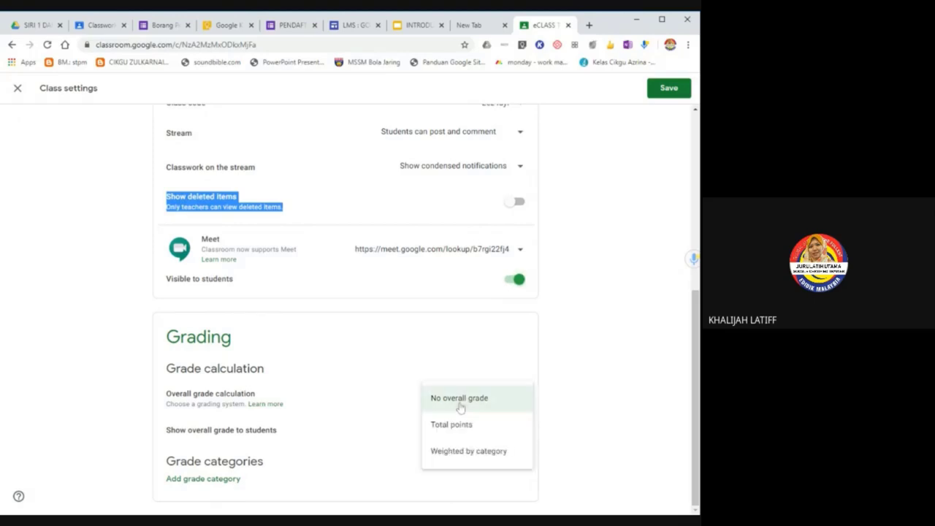
click(456, 425)
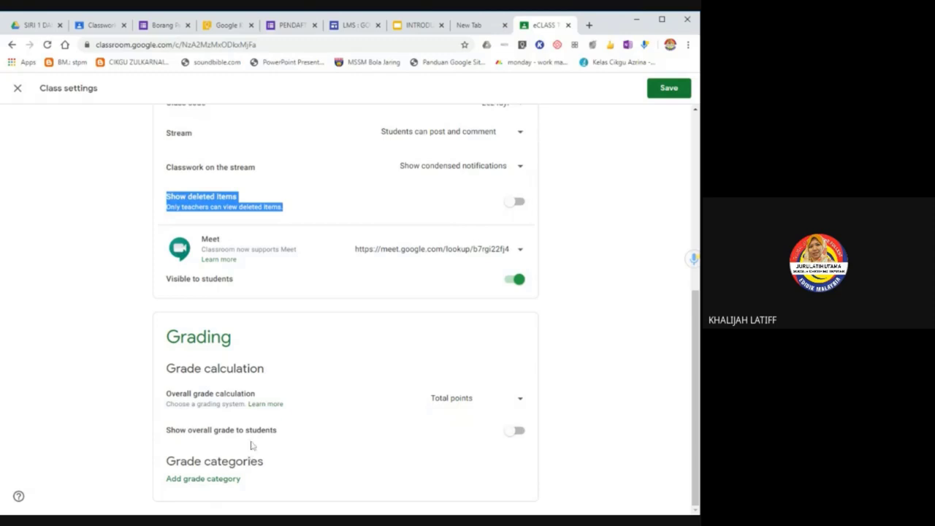
click(514, 433)
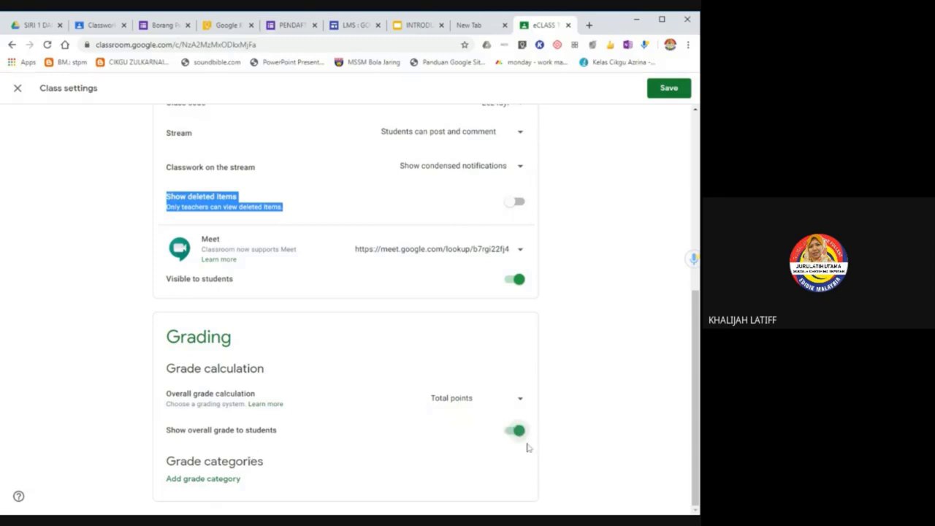
click(610, 430)
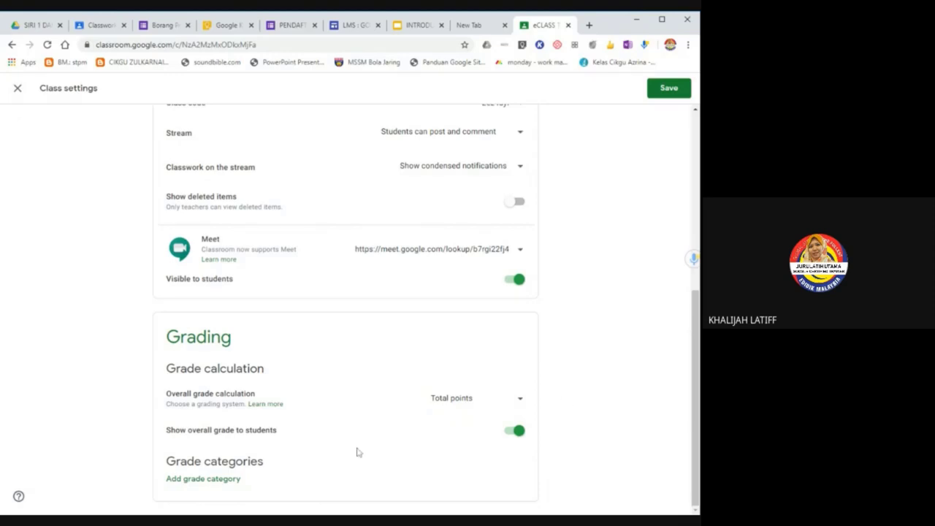
- Add a KARANGAN grade category worth 25 default points
click(230, 484)
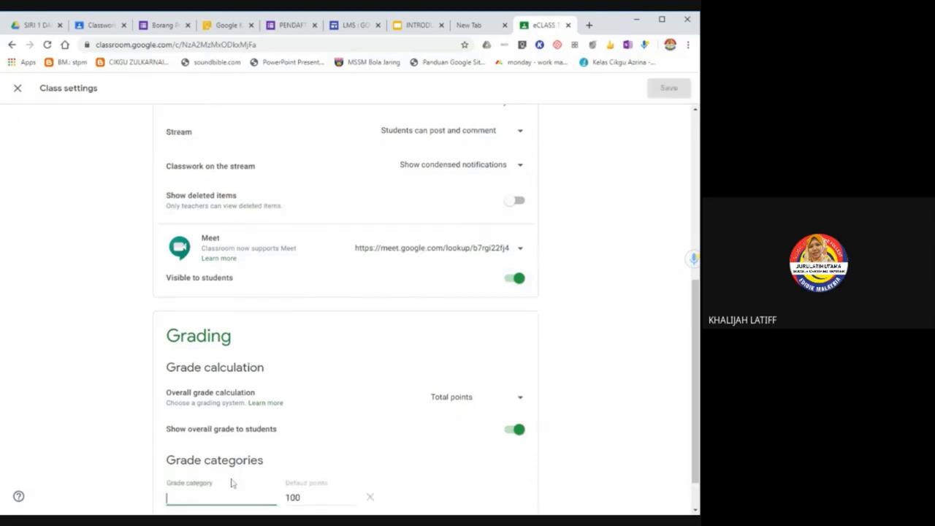
scroll(231, 483, down, 1)
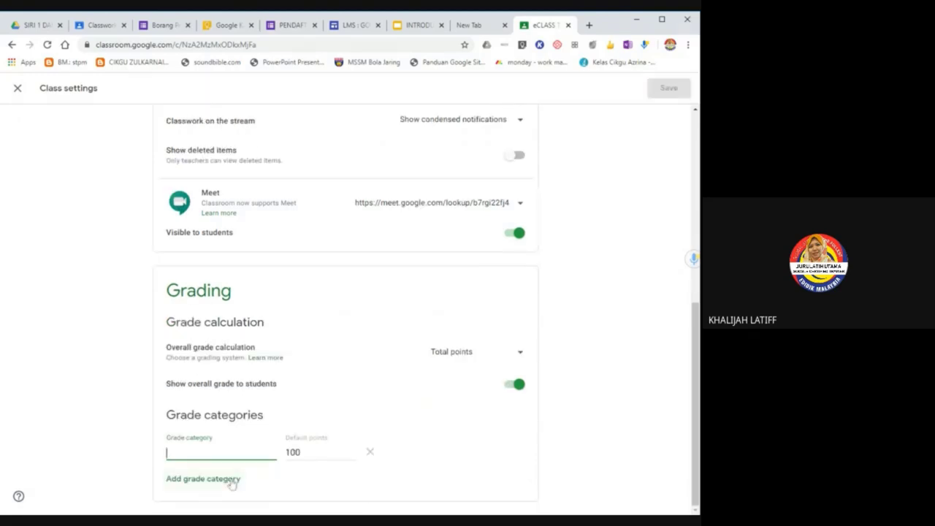
text(KARANGAN)
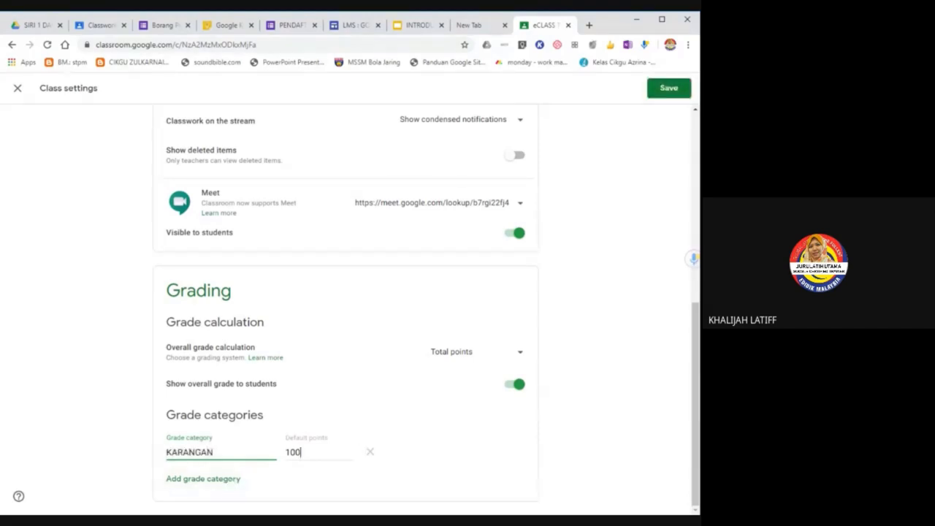
key(Tab)
text(25)
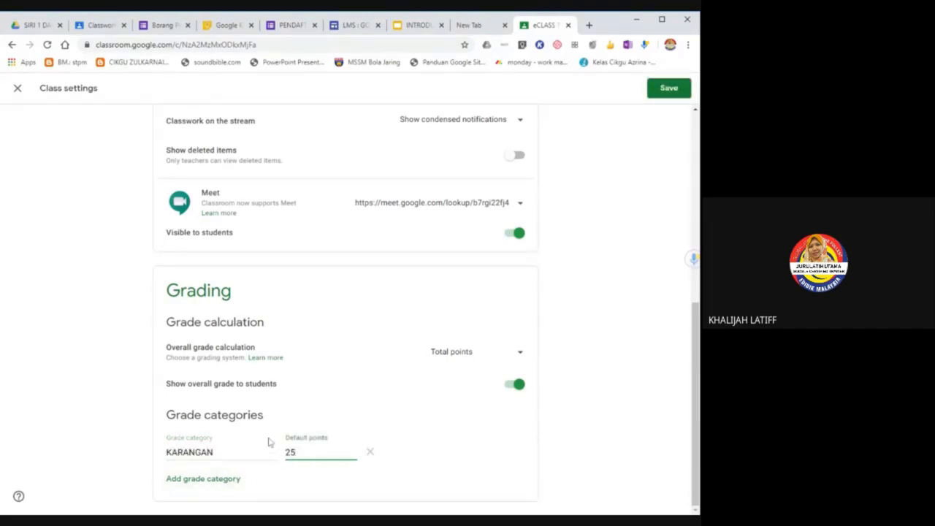
- Add an UJIAN KEMAJUAN grade category and save the class settings
click(235, 479)
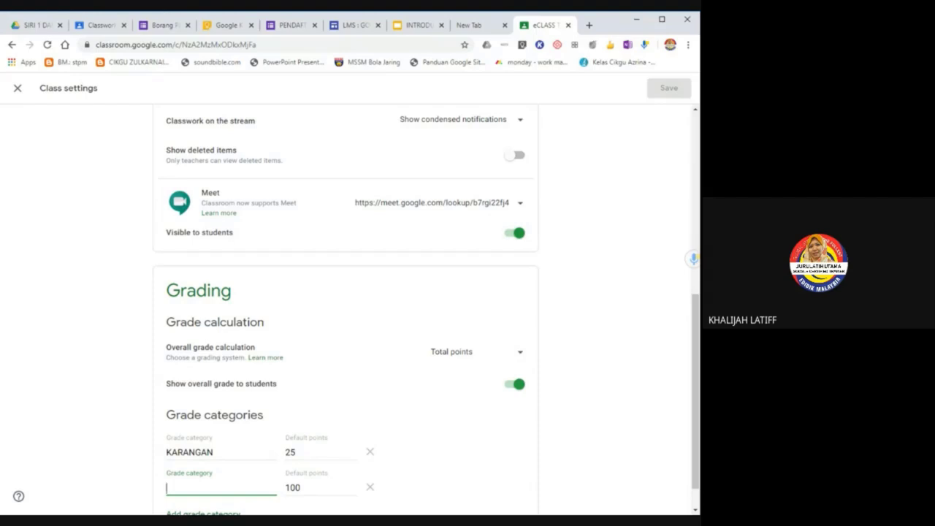
text(UJIAN KEMAJI)
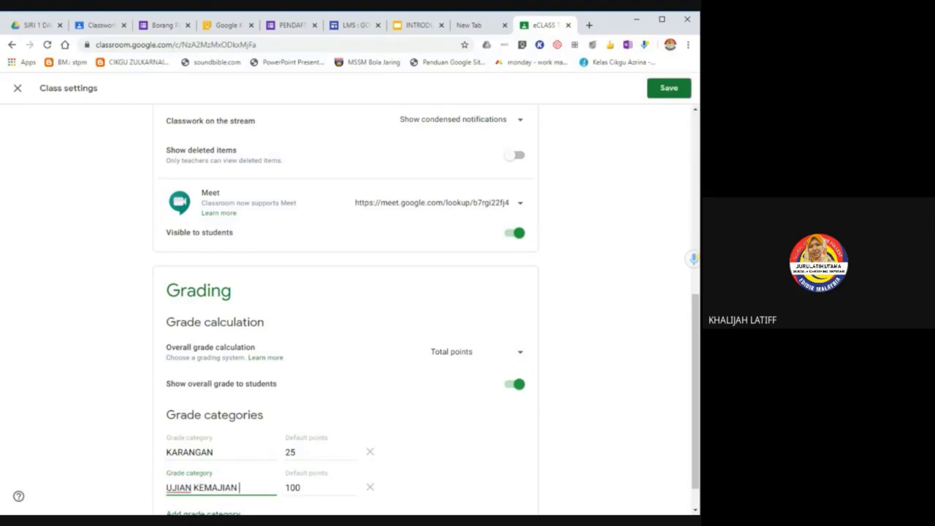
key(BackSpace)
text(UAN)
click(452, 448)
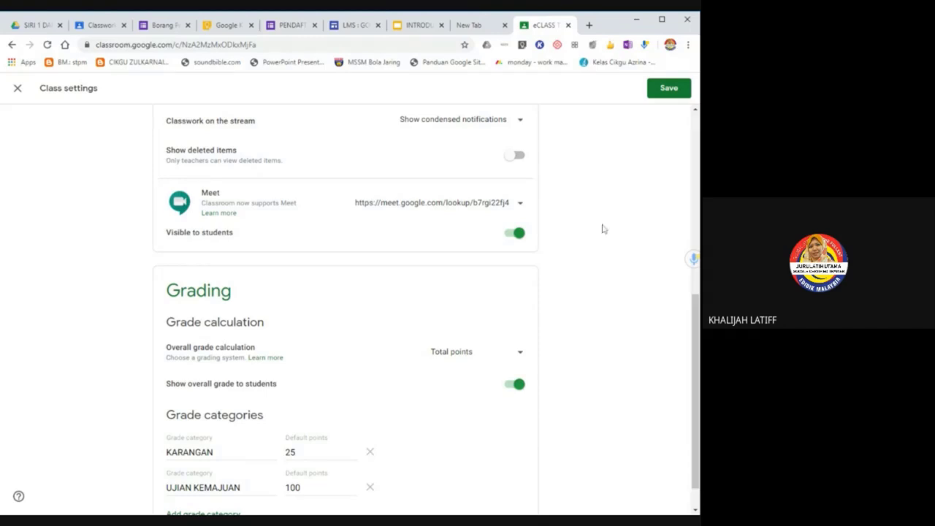
scroll(604, 229, up, 5)
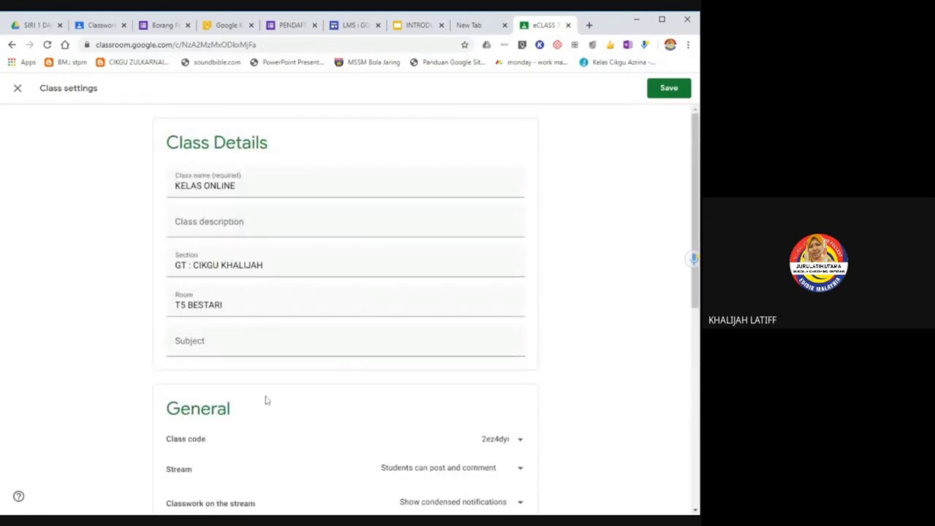
click(654, 91)
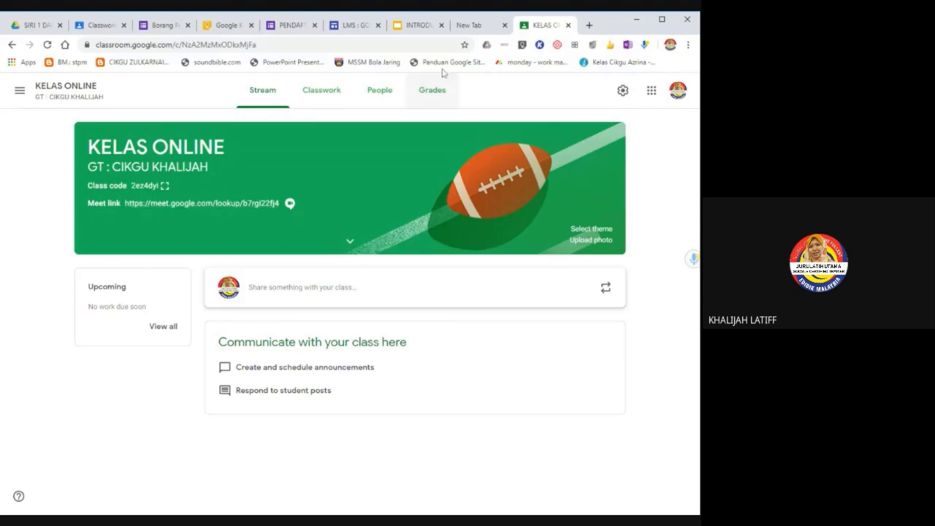
- Turn off 'Visible to students' for the KELAS ONLINE Meet link and save the class settings
click(622, 91)
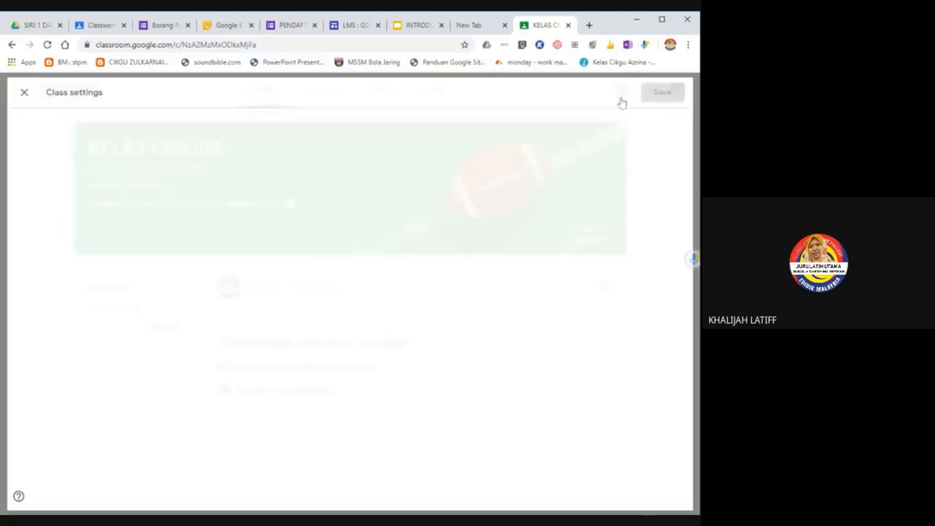
scroll(430, 284, down, 3)
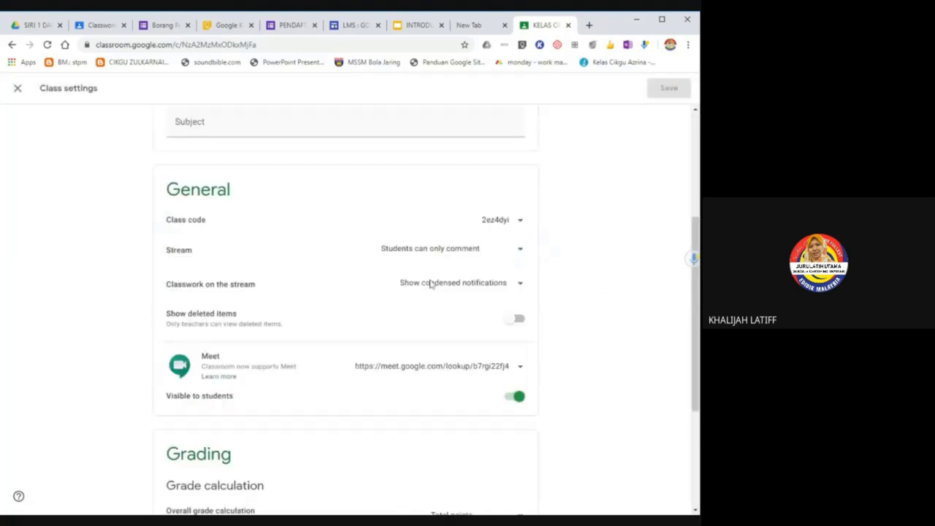
scroll(431, 283, down, 2)
click(516, 229)
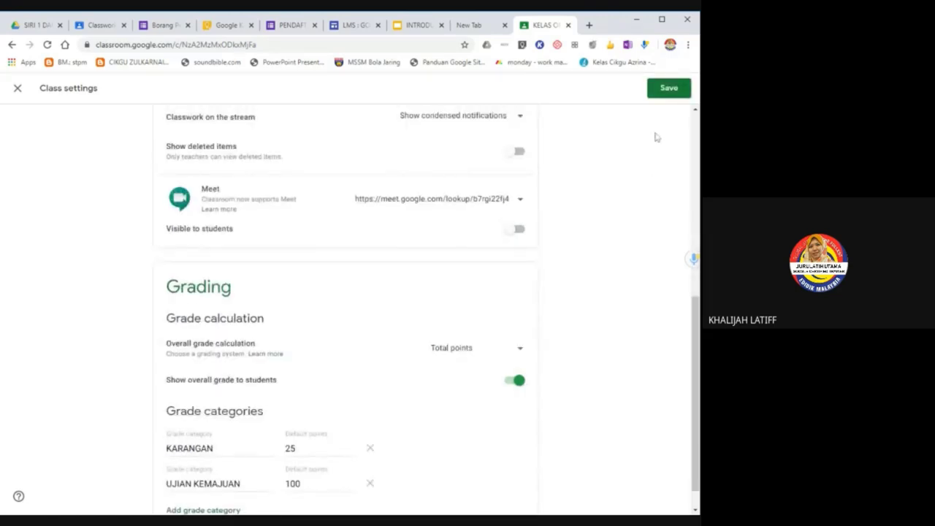
click(660, 90)
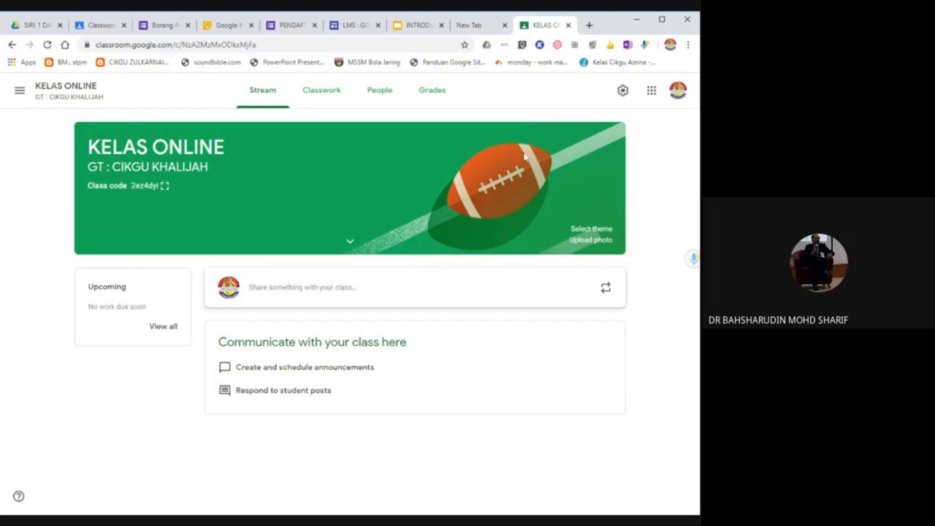
- In class settings, switch the deleted-items visibility for teachers on and back off
click(622, 91)
scroll(480, 421, down, 3)
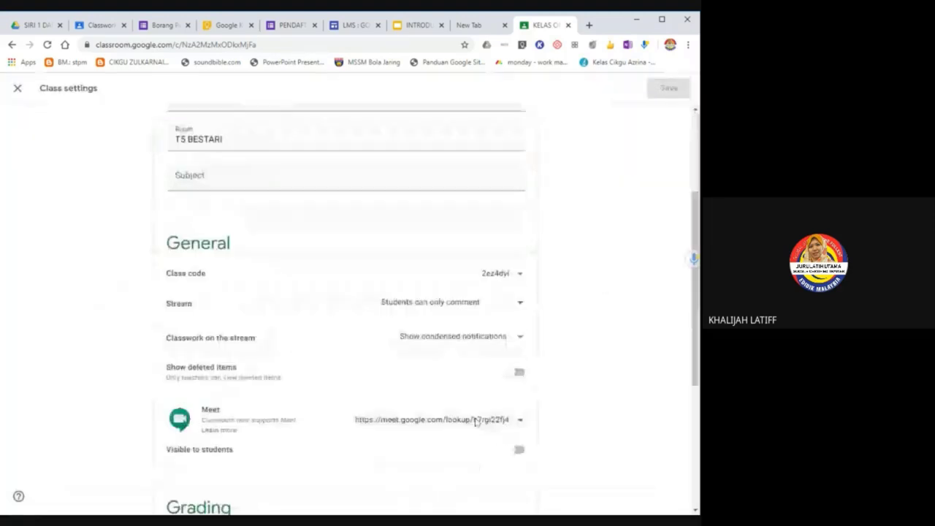
click(519, 374)
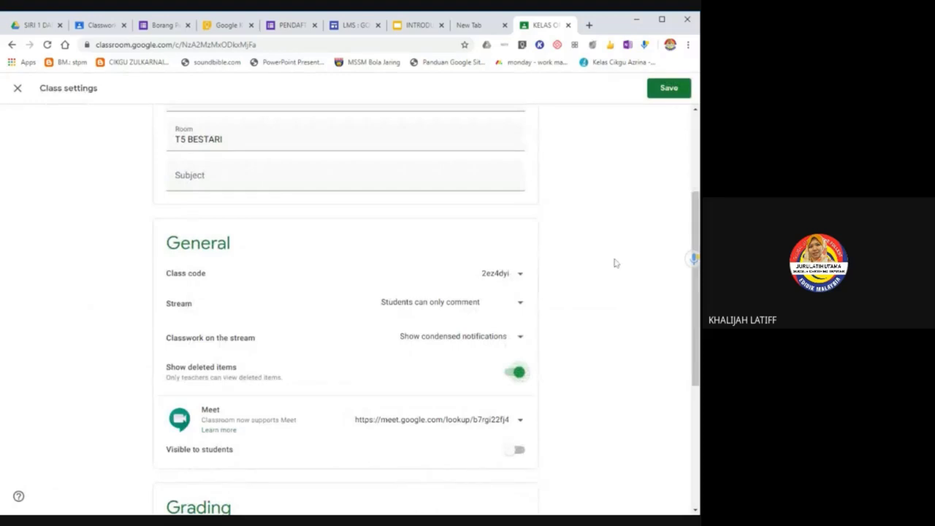
click(514, 374)
- Make the Meet link visible to students, check its Copy/Reset menu, and save
click(515, 451)
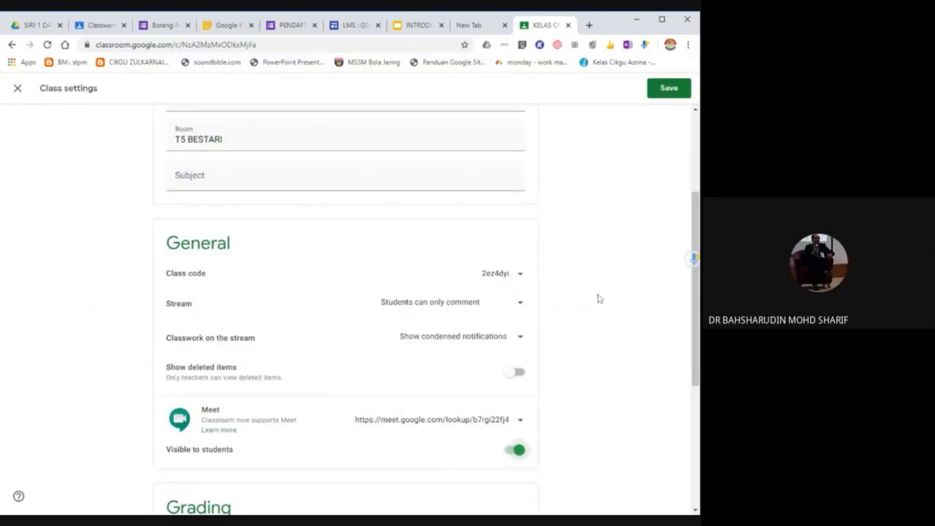
click(520, 422)
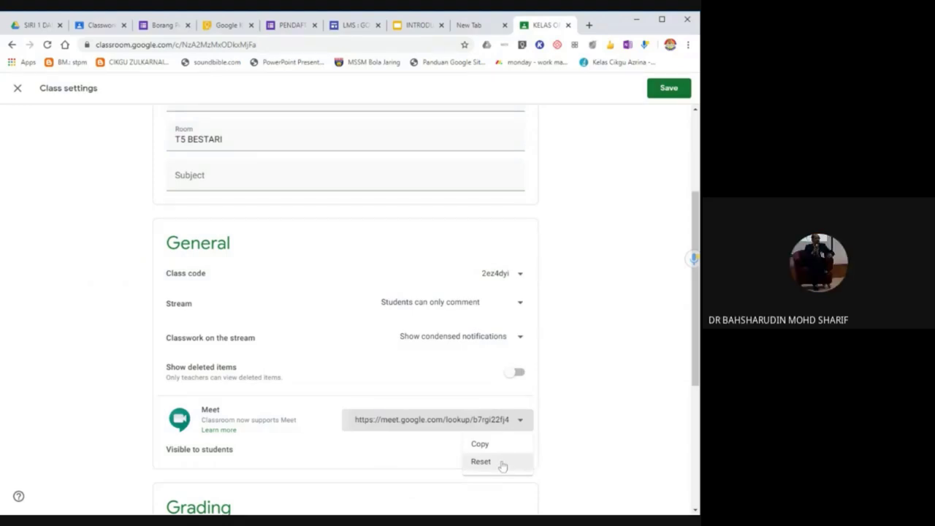
click(572, 417)
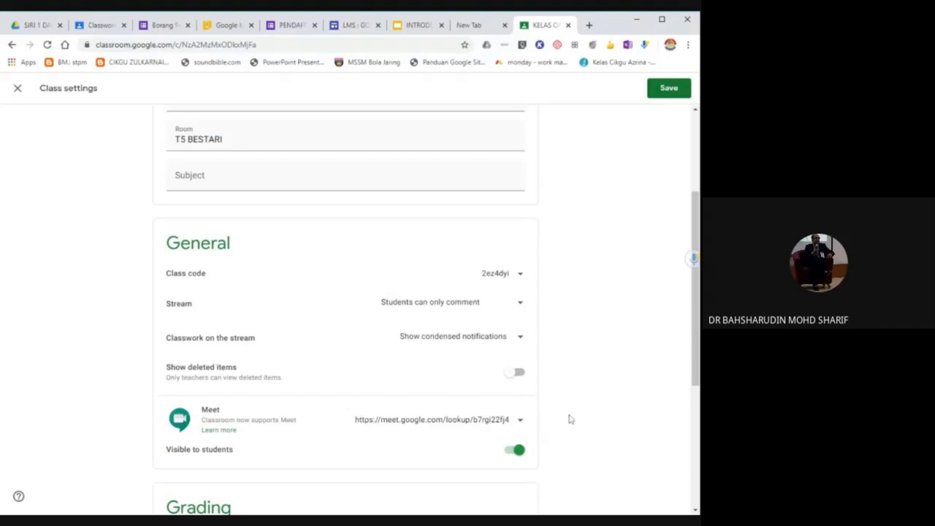
click(519, 451)
click(511, 452)
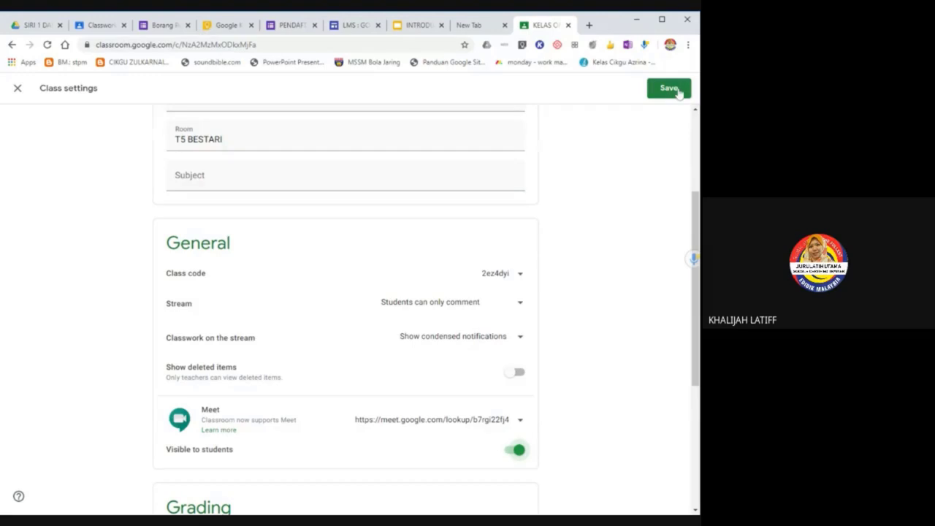
click(669, 88)
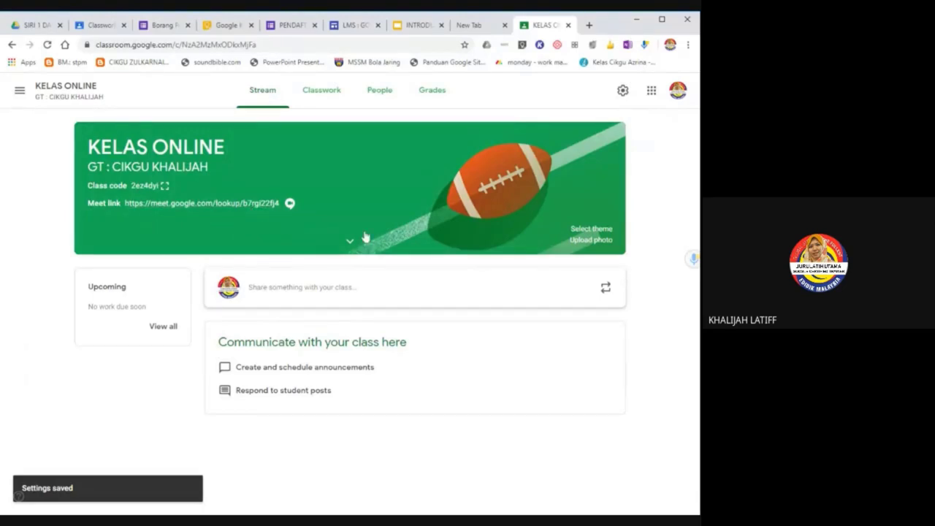
- Reset the KELAS ONLINE Meet link to a freshly generated address and close the class settings
click(625, 93)
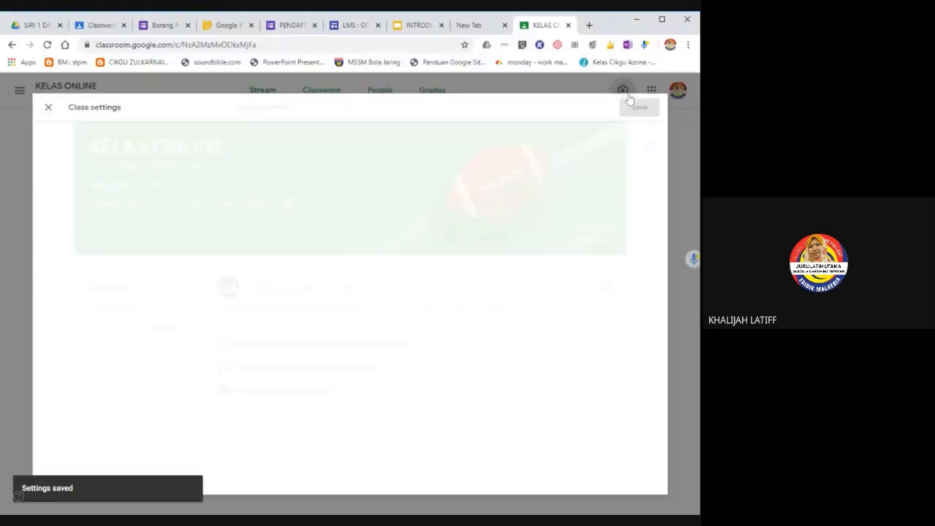
scroll(535, 379, down, 2)
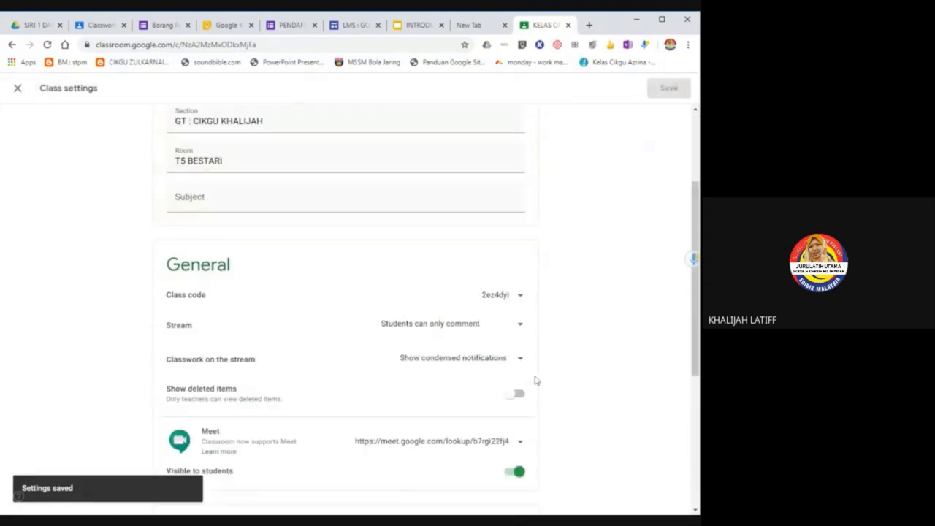
scroll(514, 313, down, 3)
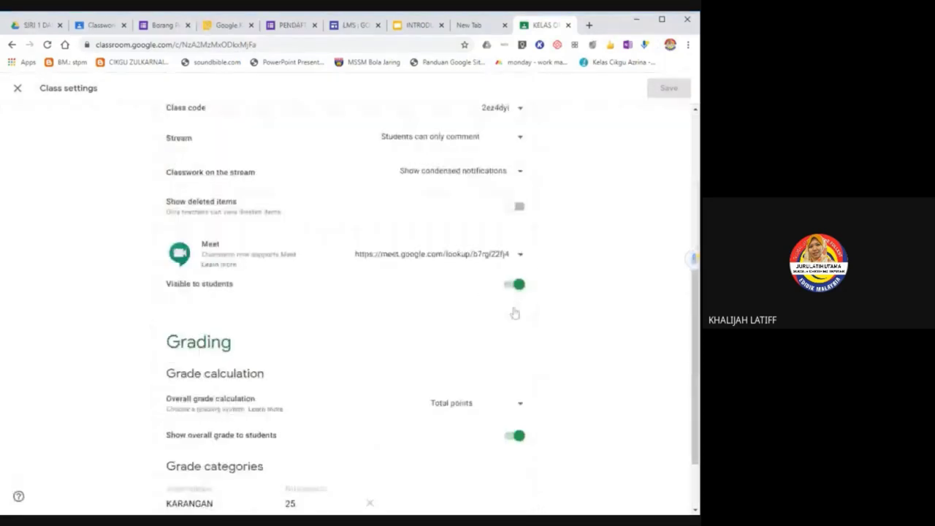
scroll(526, 409, down, 1)
click(515, 228)
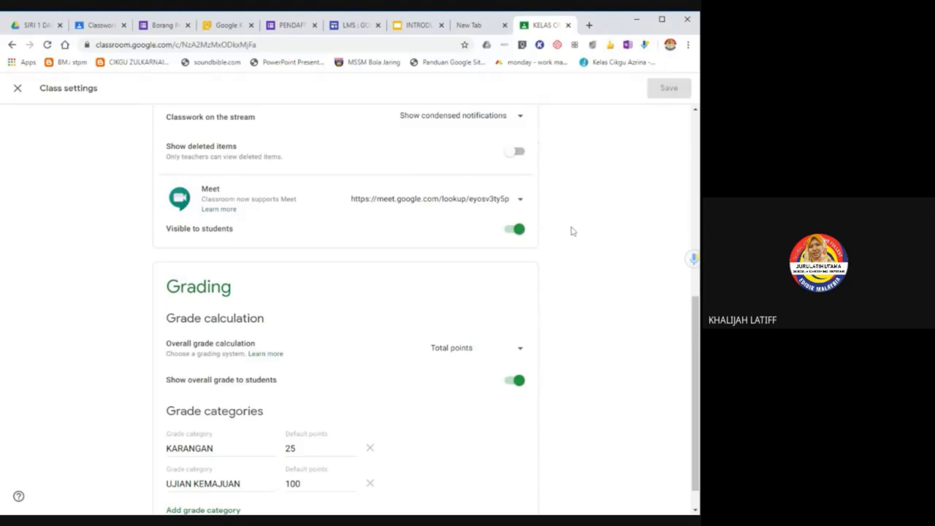
scroll(576, 204, up, 4)
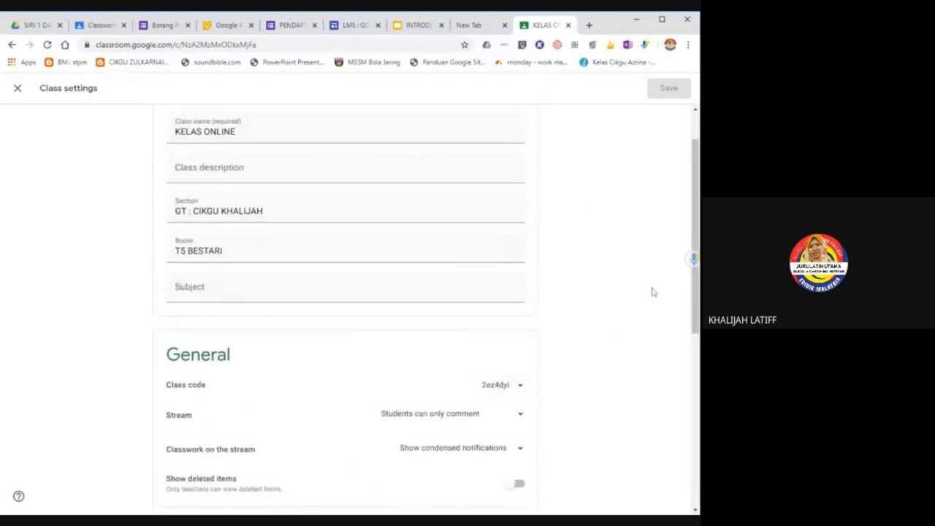
scroll(653, 291, up, 1)
click(19, 90)
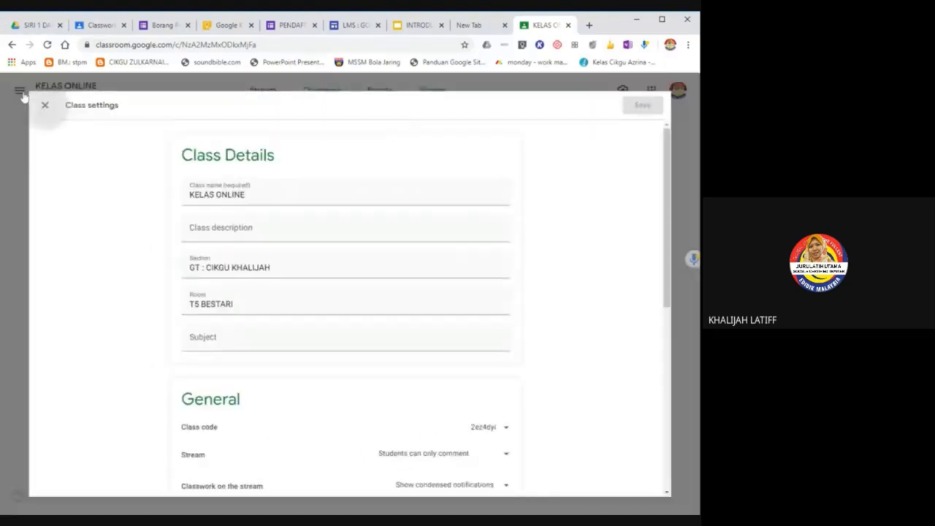
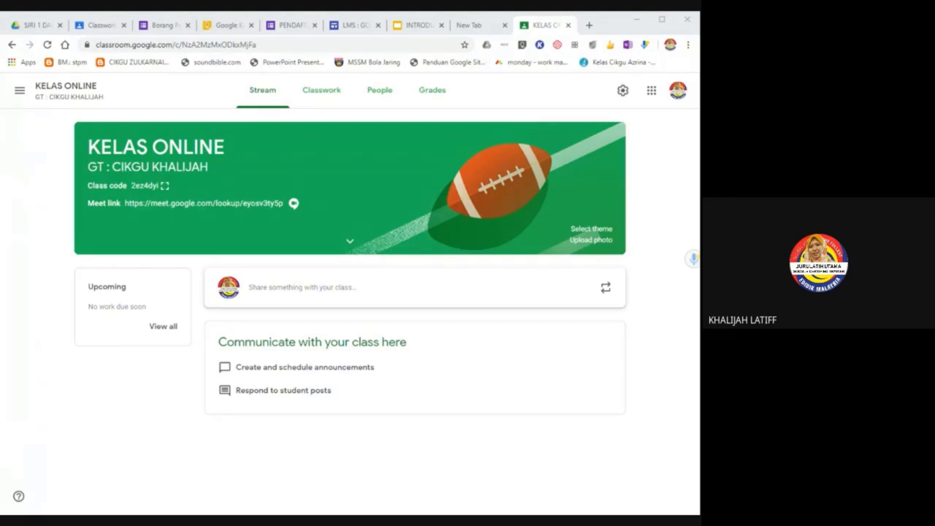
- Look over KELAS ONLINE's Classwork and People pages, then switch to S2_Pengajian Am's Classwork
click(326, 93)
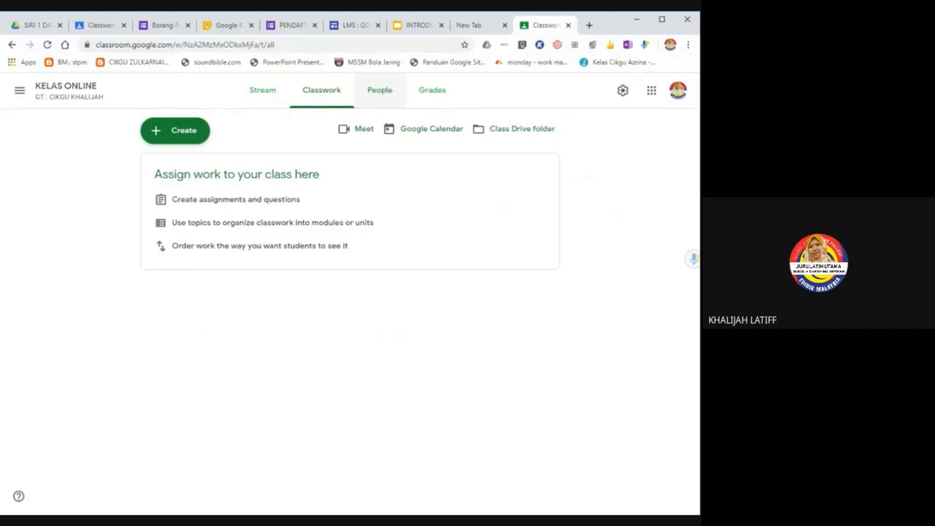
click(382, 91)
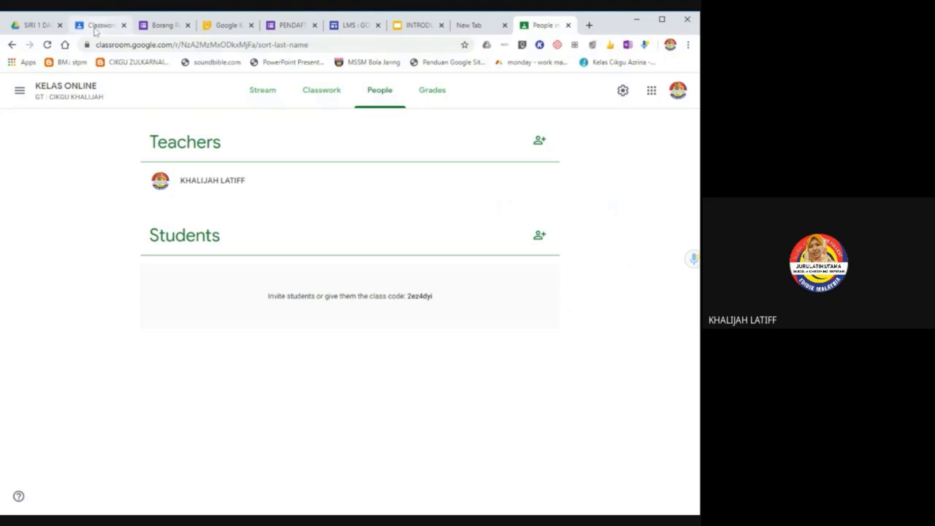
click(95, 28)
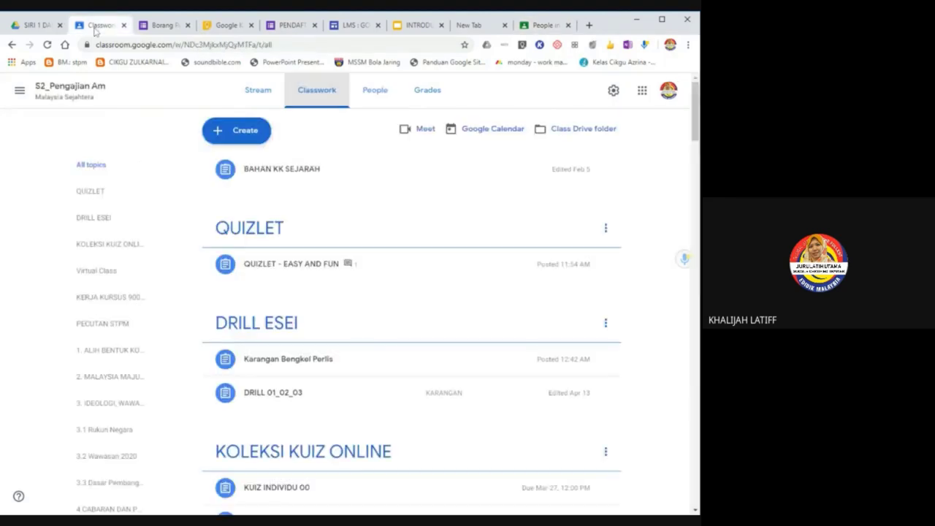
- Open the S2_Pengajian Am People page and check a student's options menu without choosing anything
click(375, 95)
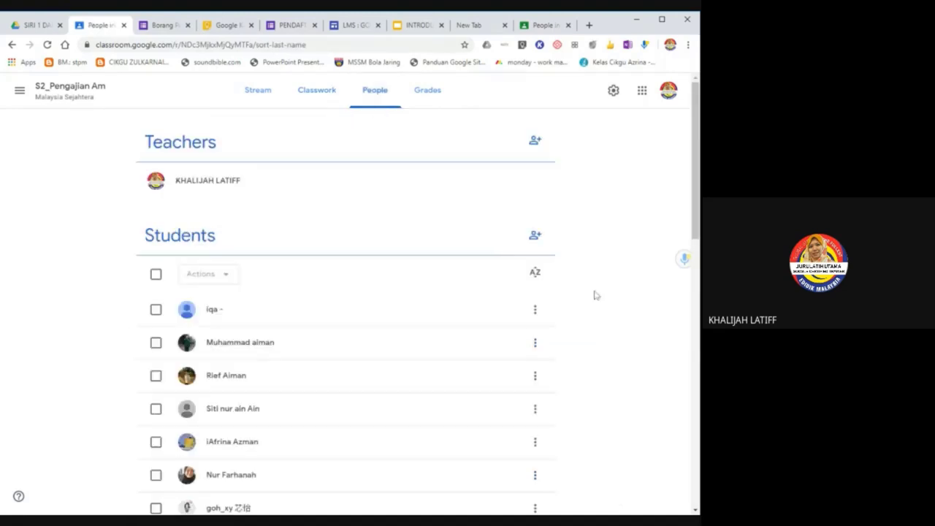
scroll(595, 294, down, 2)
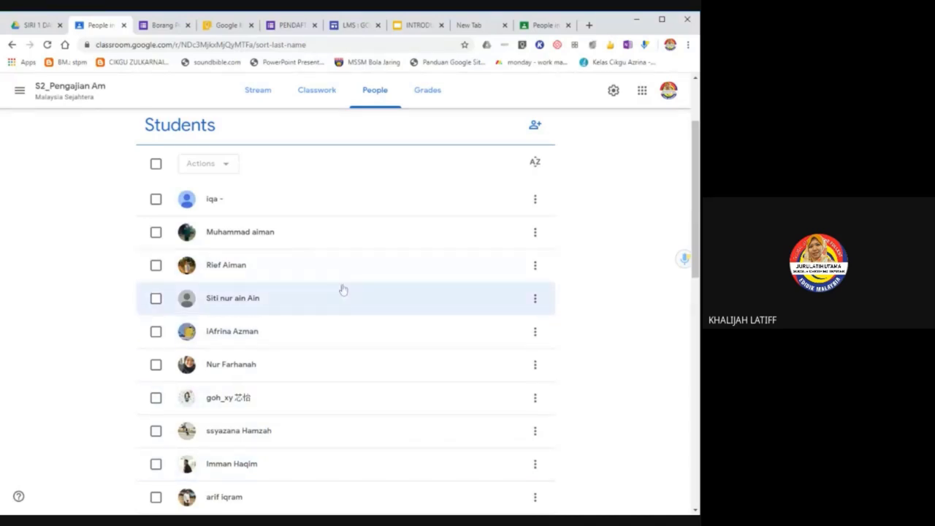
scroll(343, 290, down, 3)
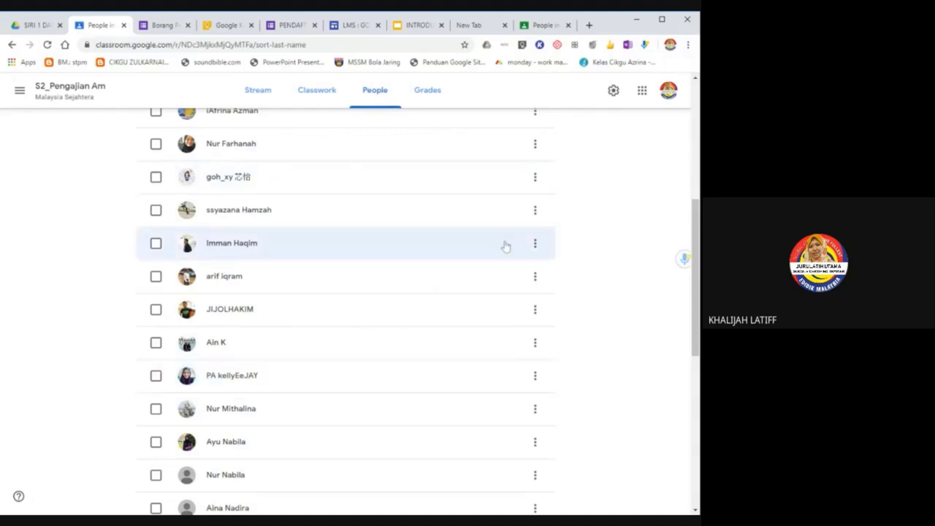
click(536, 376)
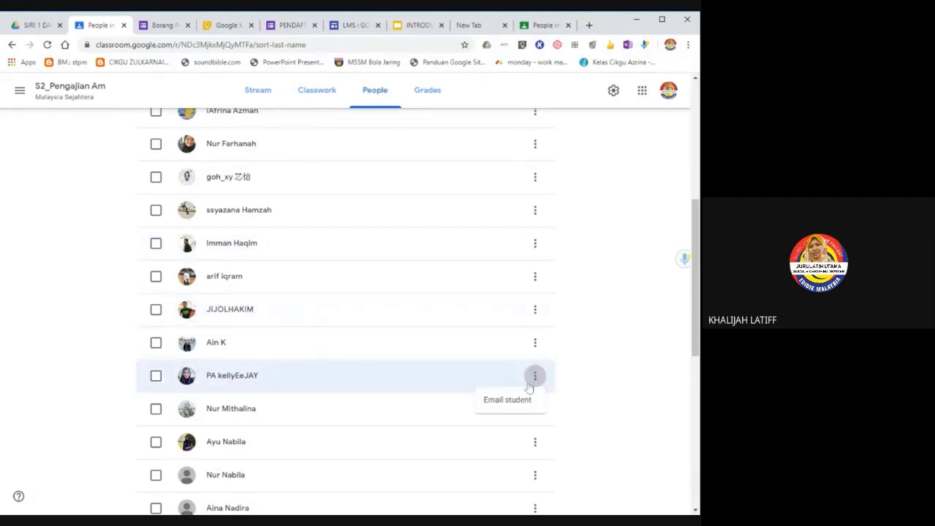
click(603, 358)
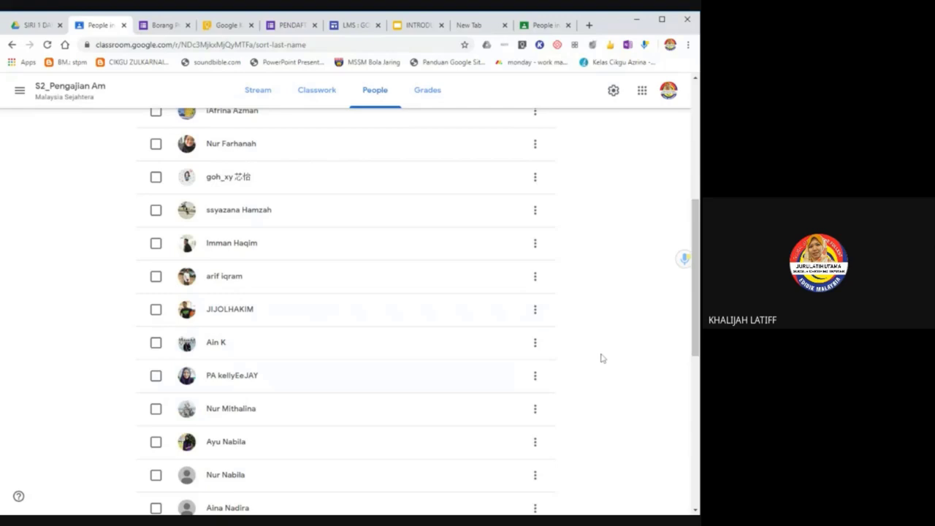
- Tick that student's checkbox in the Students list to select them
scroll(602, 359, up, 2)
scroll(601, 358, up, 1)
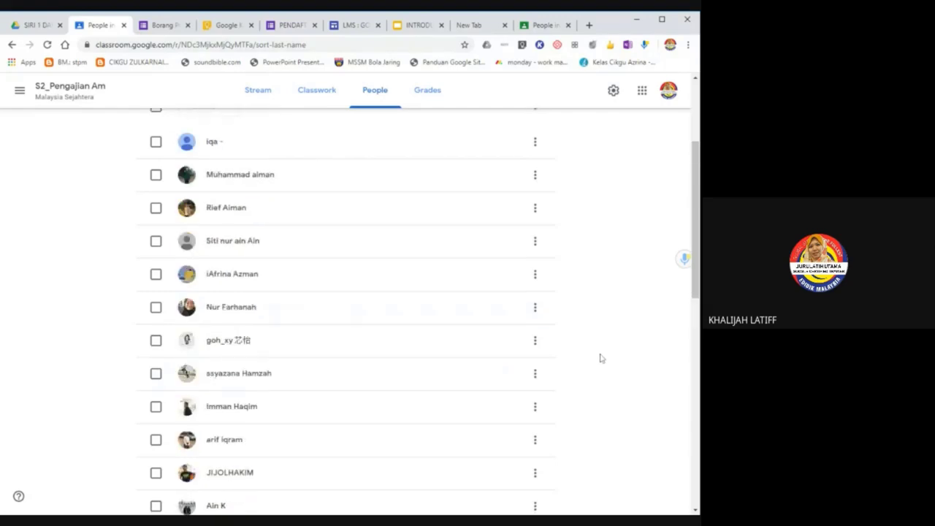
scroll(602, 358, up, 2)
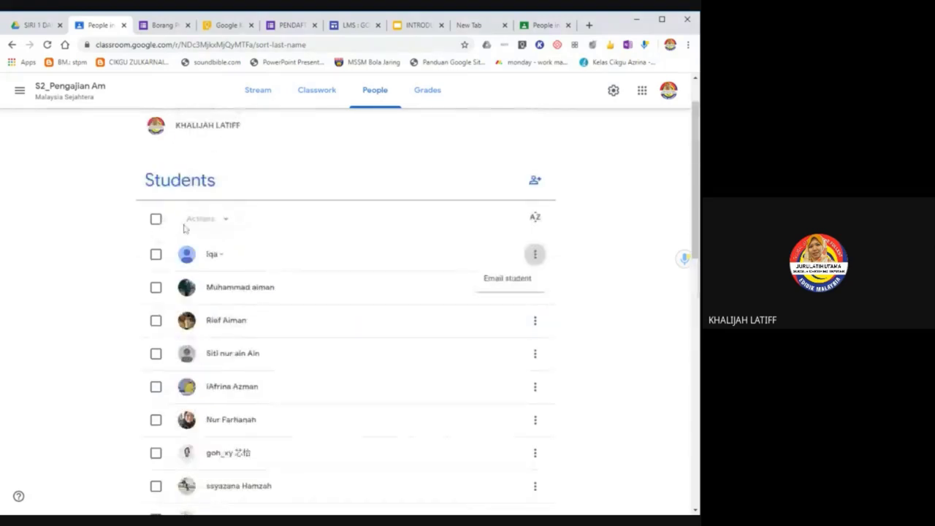
scroll(190, 439, down, 3)
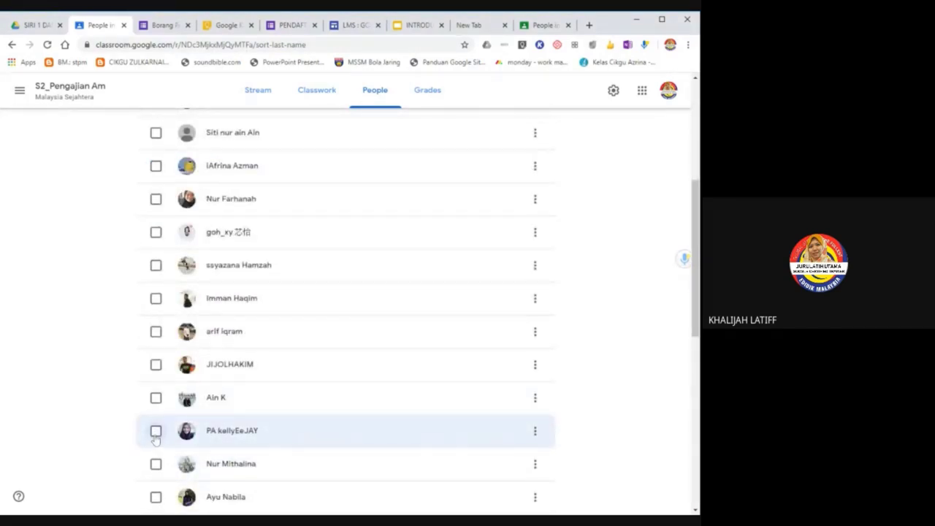
click(155, 431)
scroll(159, 417, up, 2)
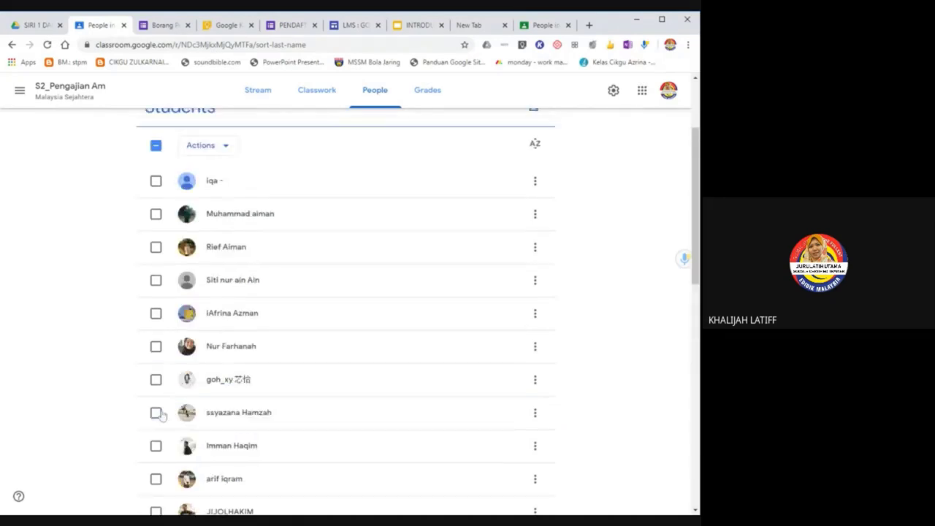
scroll(161, 409, up, 2)
- Remove the selected student from S2_Pengajian Am through Actions > Remove and confirm
click(223, 274)
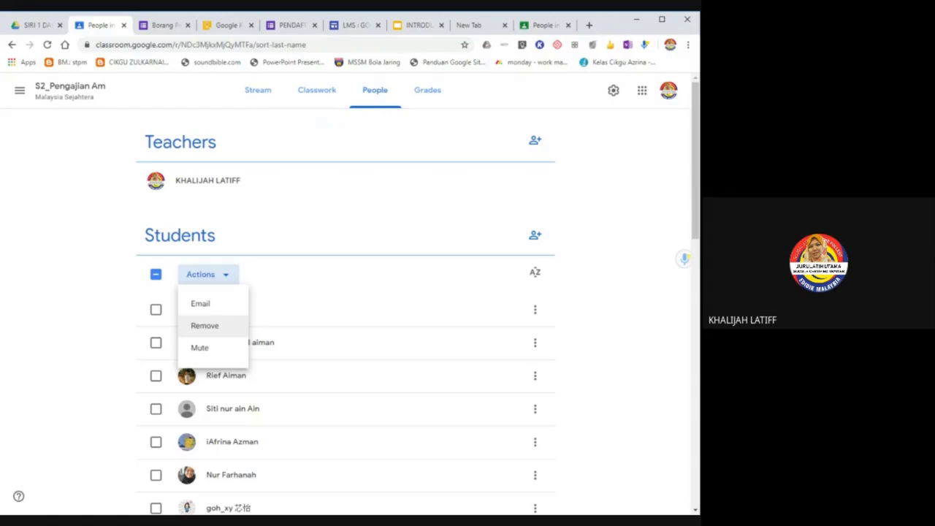
click(222, 337)
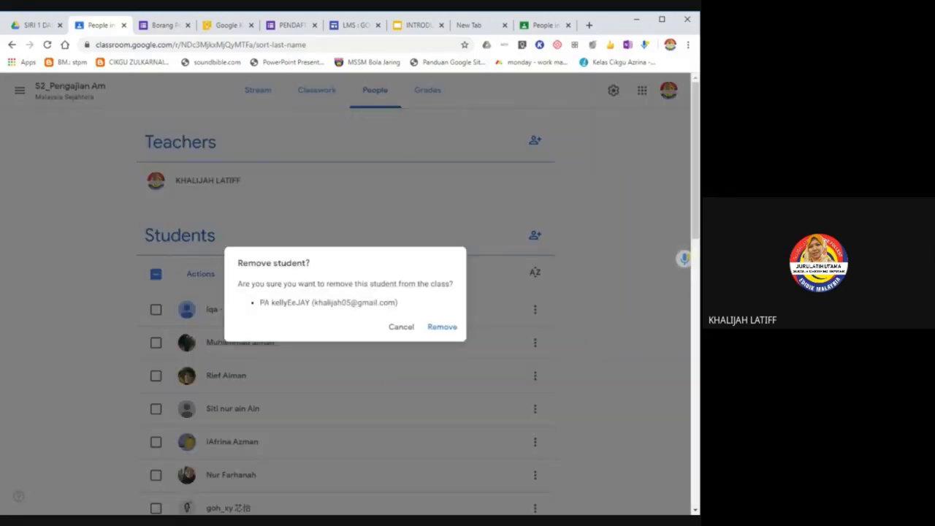
click(441, 328)
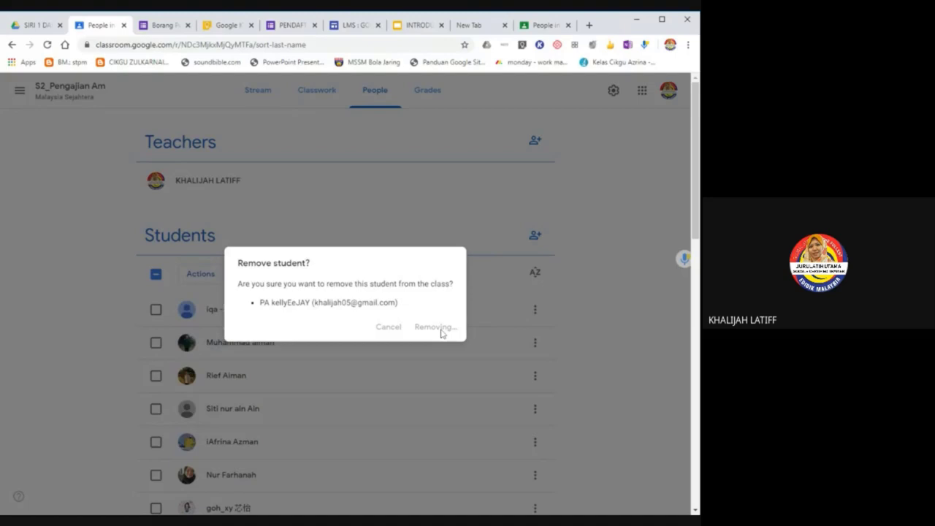
- Check the updated student list, then go back to the KELAS ONLINE class
scroll(463, 367, down, 3)
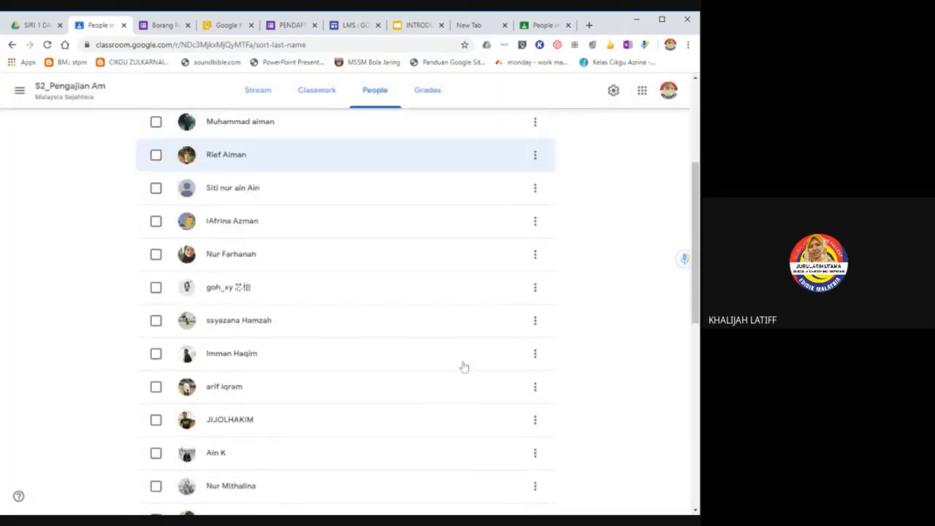
scroll(464, 367, down, 6)
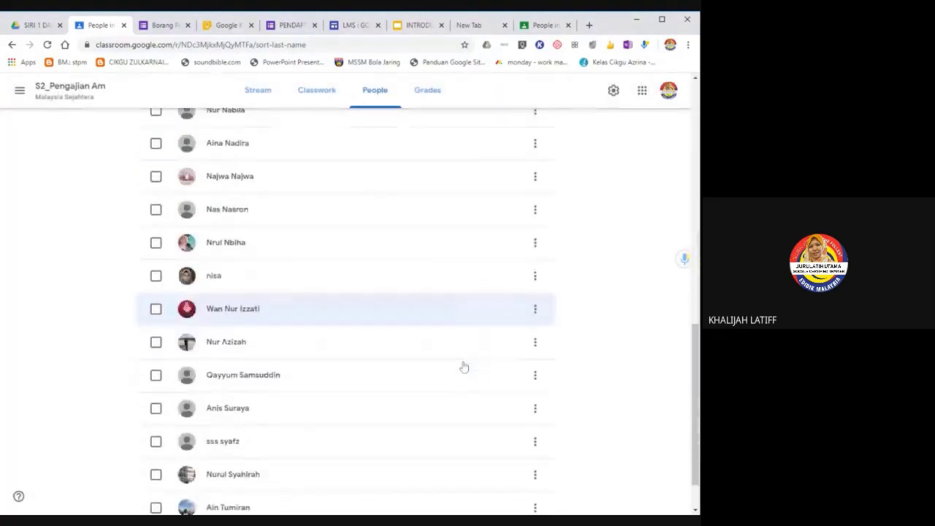
scroll(464, 367, down, 1)
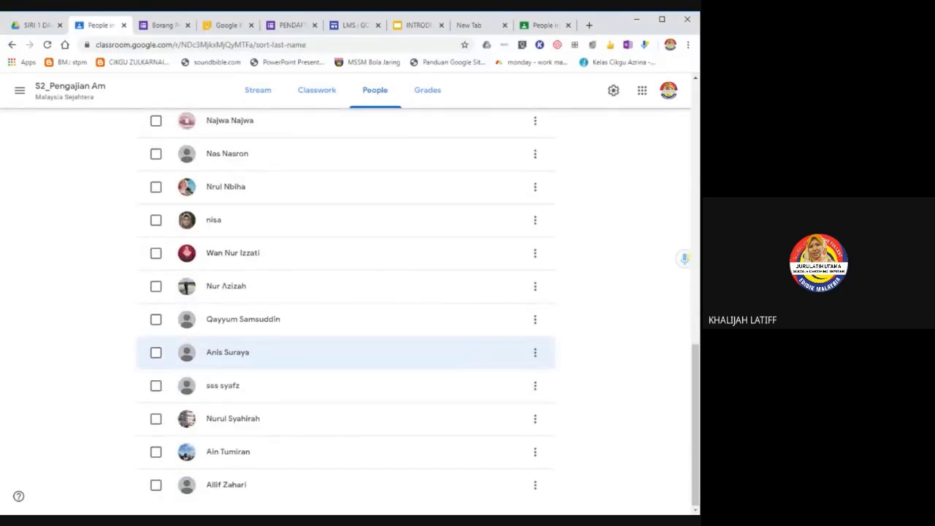
scroll(317, 260, up, 4)
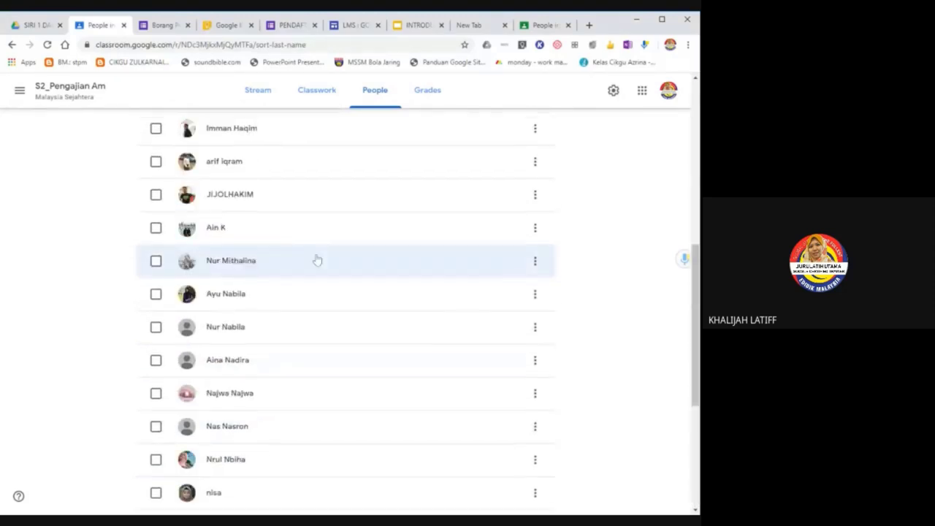
scroll(409, 253, up, 5)
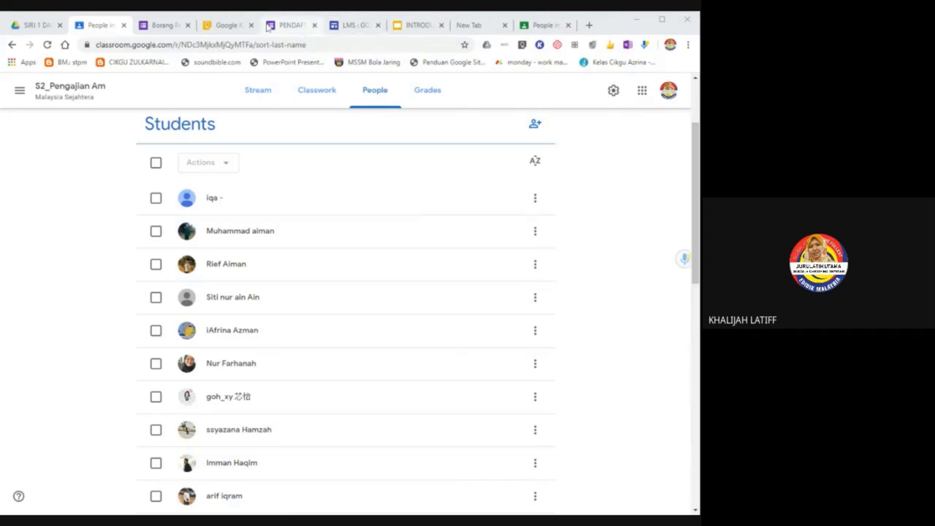
click(539, 25)
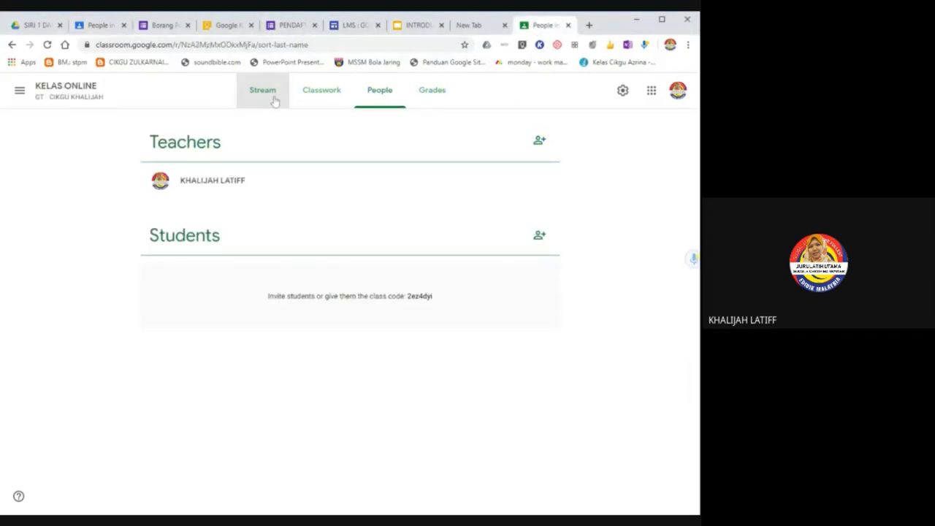
- Go to KELAS ONLINE's Classwork page and bring up the Create menu's classwork options
click(275, 101)
click(322, 97)
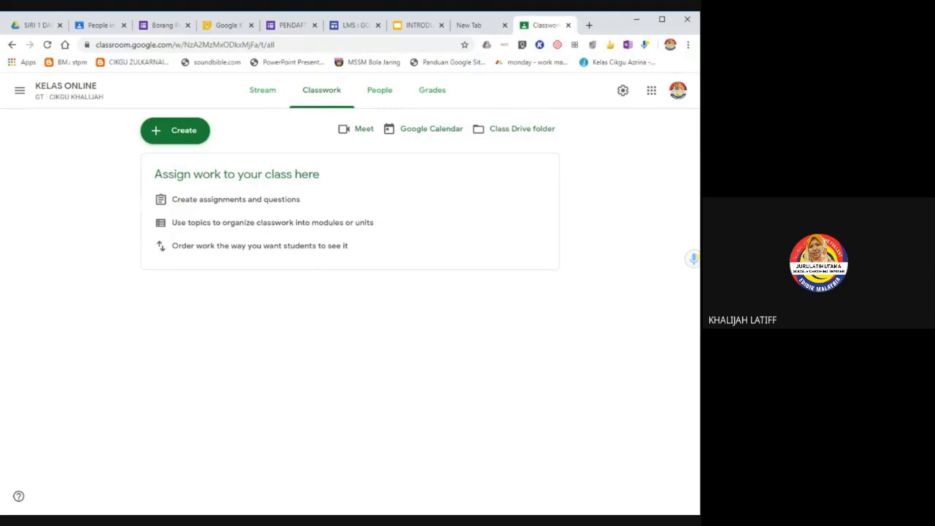
click(193, 136)
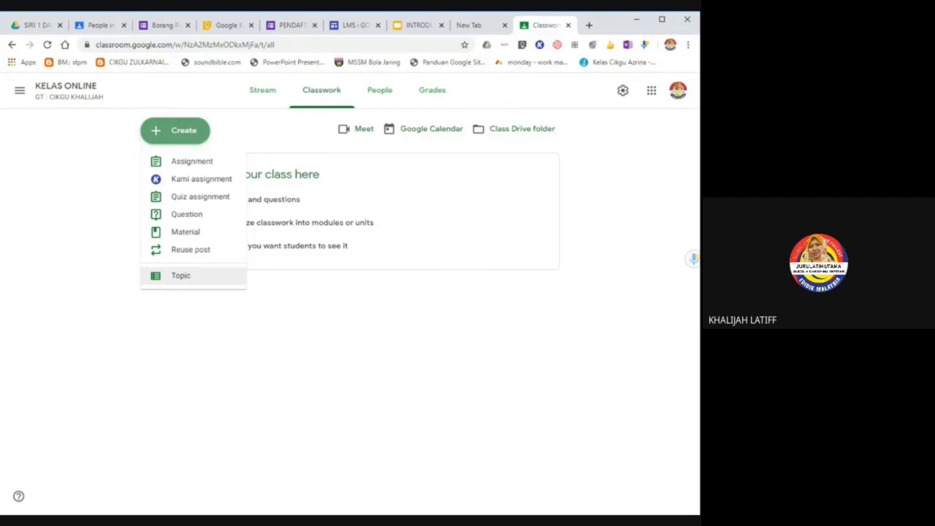
- Add topics named BAB 1 and BAB 2 to the Classwork page
click(195, 277)
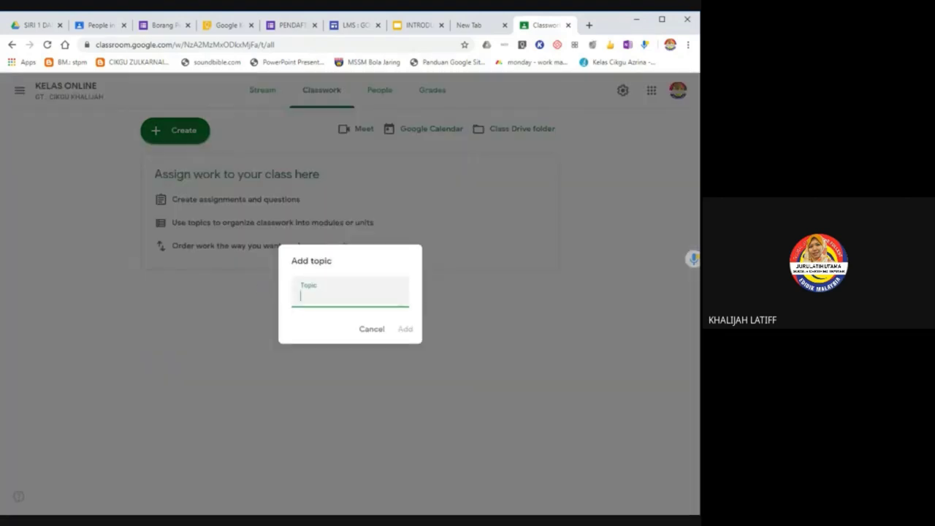
text(bab)
key(BackSpace)
key(BackSpace)
key(BackSpace)
text(BAB)
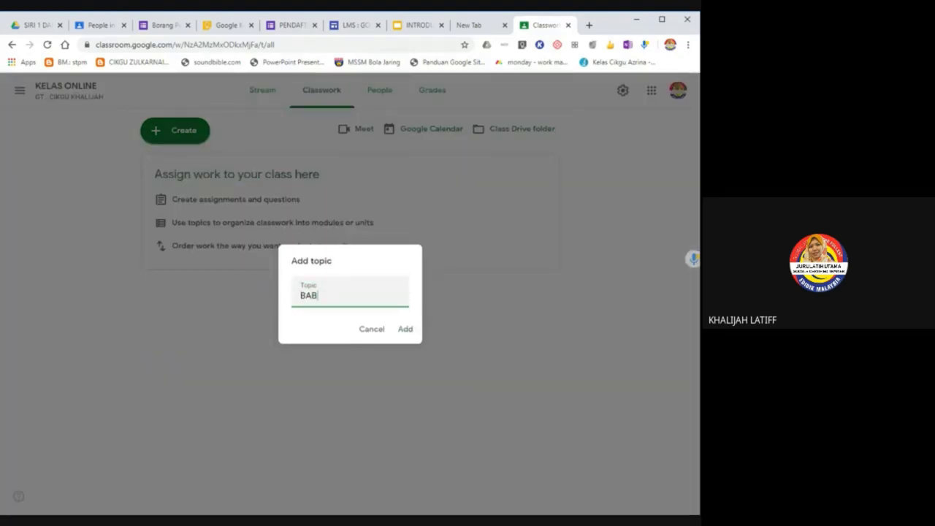
text( 1)
click(404, 330)
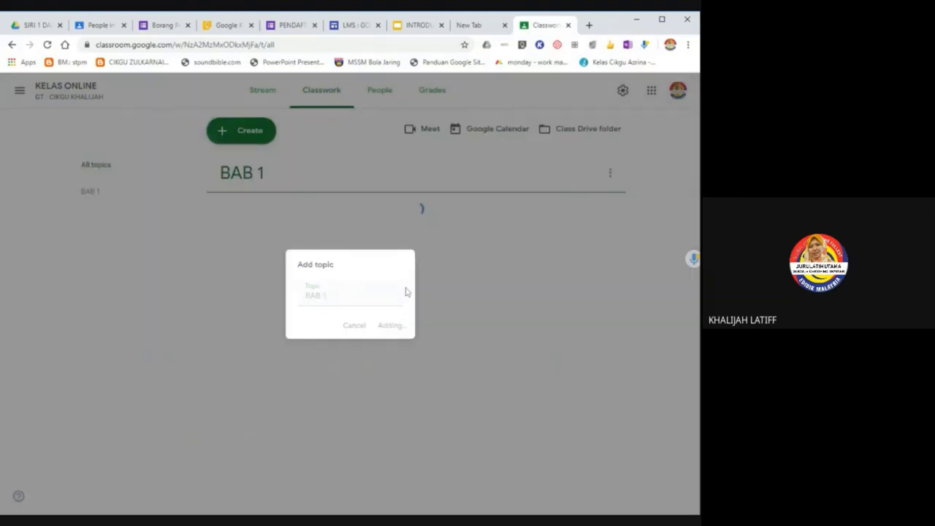
click(241, 130)
click(268, 279)
text(TOPIK)
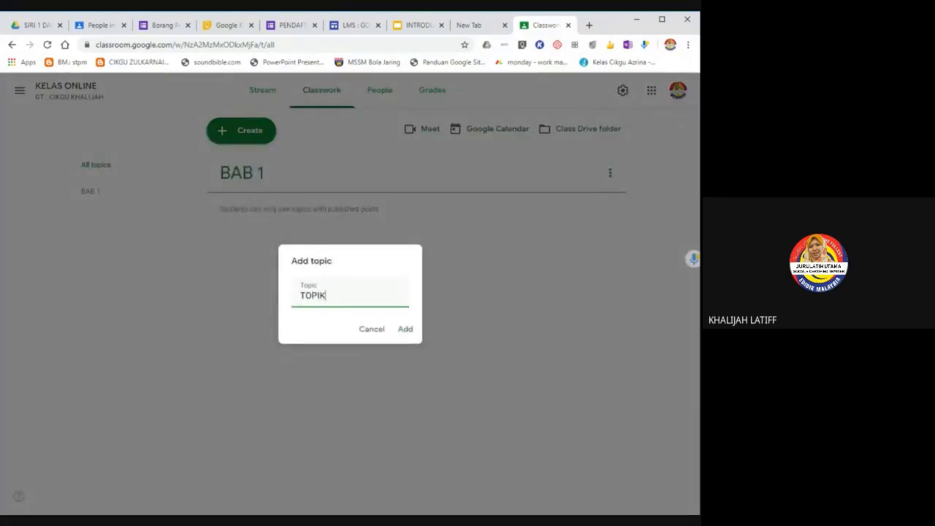
key(BackSpace)
key(BackSpace)
key(BackSpace)
key(BackSpace)
key(BackSpace)
text(BAB 2)
click(402, 329)
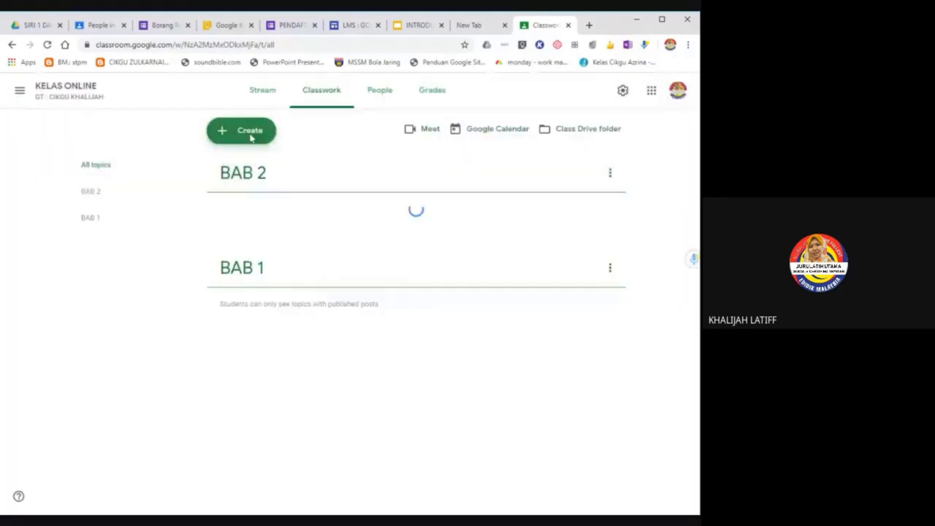
- Add two more topics, BAB 3 and BAB 4
click(251, 139)
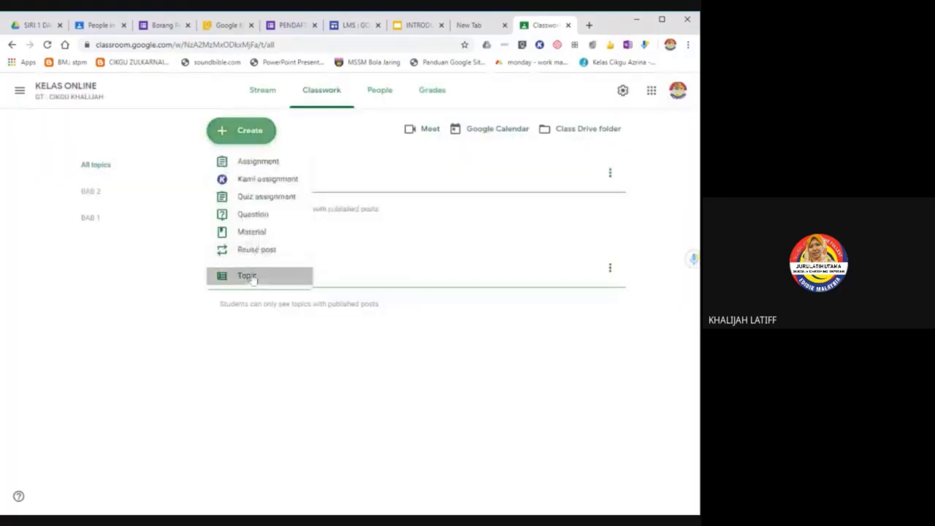
click(250, 276)
text(BAB 3)
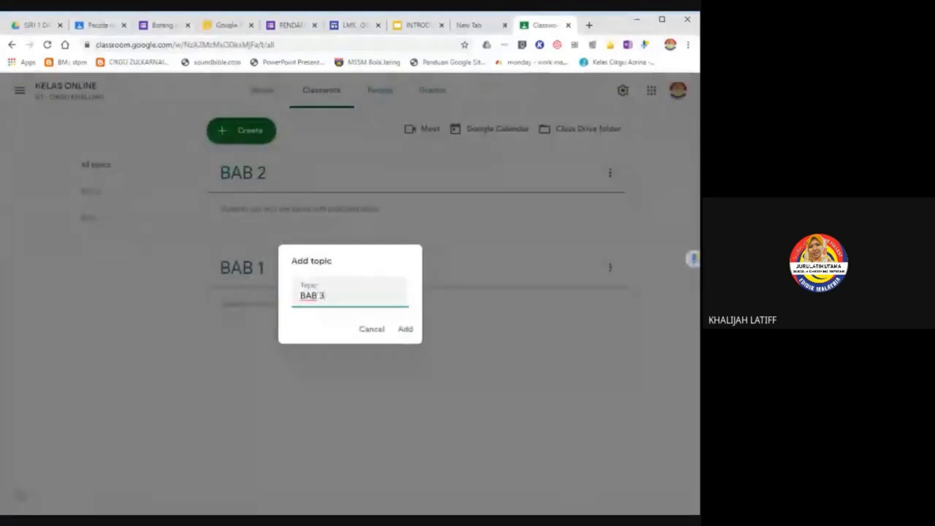
click(408, 334)
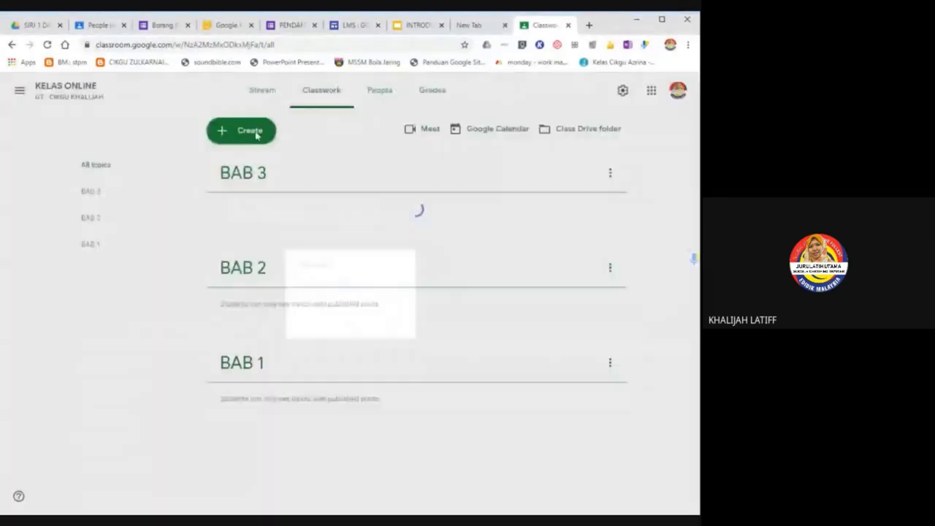
click(256, 134)
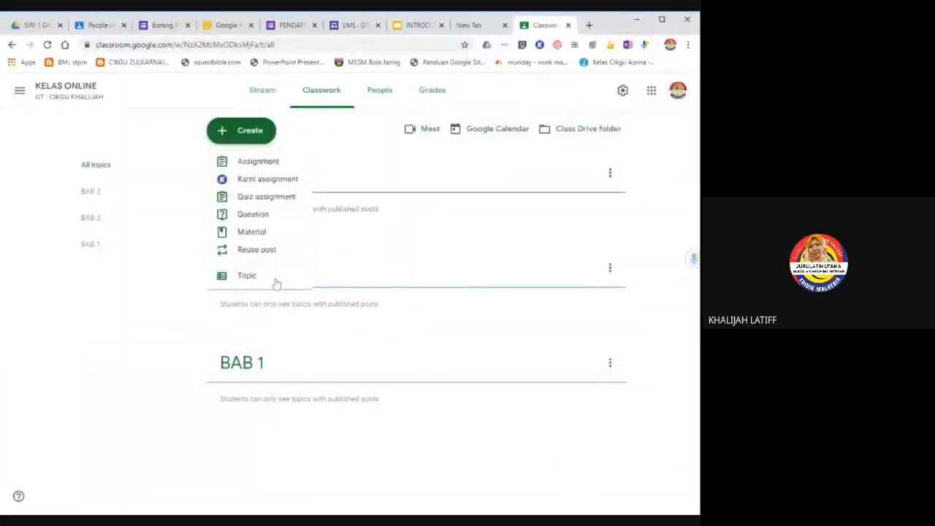
click(276, 281)
text(BAB)
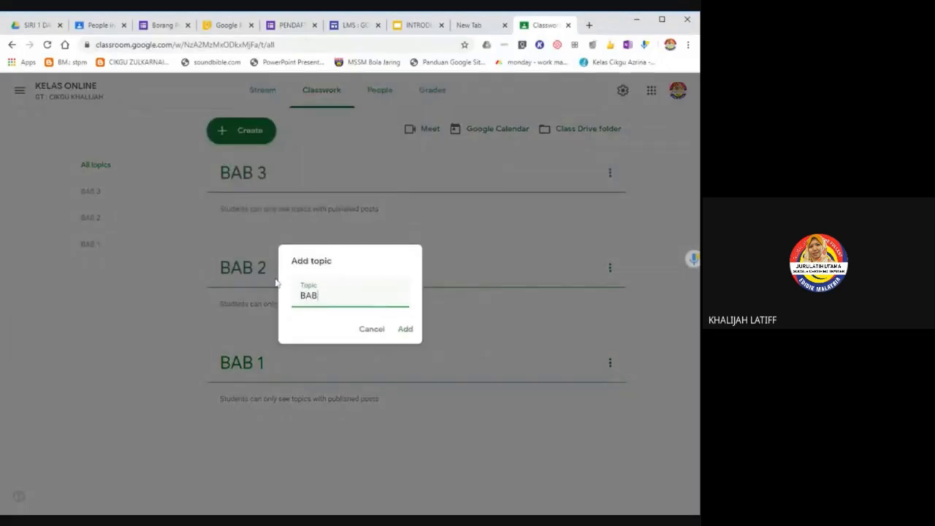
text( 4)
click(409, 333)
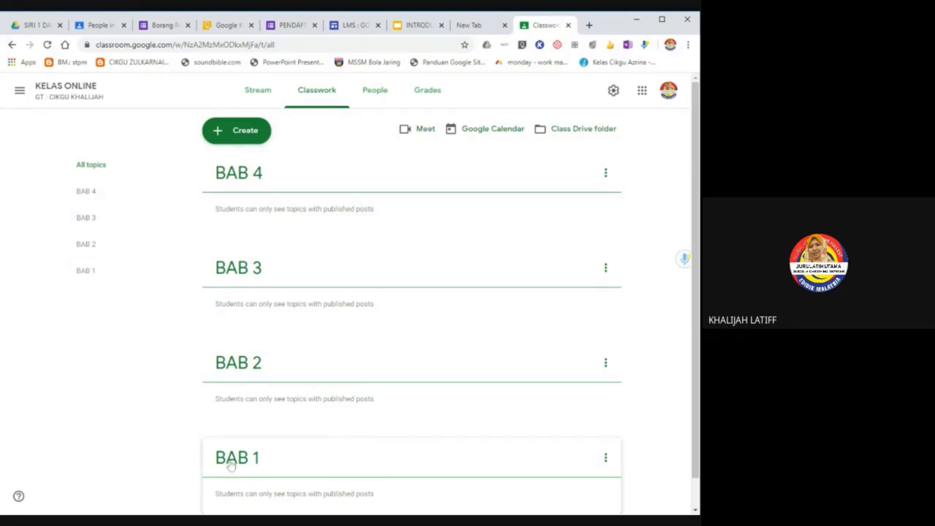
- Drag the topic cards into order BAB 1, BAB 2, BAB 3, BAB 4 from top down
drag(231, 466, 298, 174)
drag(246, 470, 295, 247)
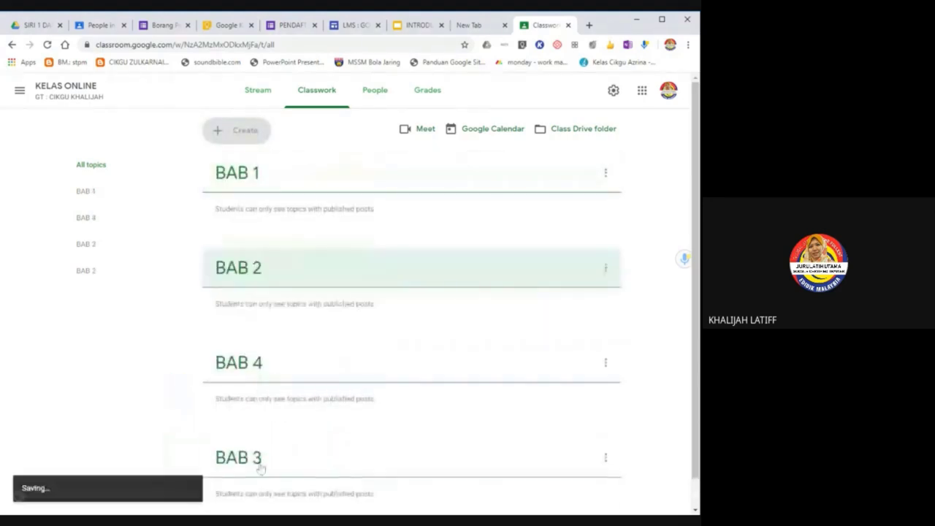
drag(245, 458, 256, 351)
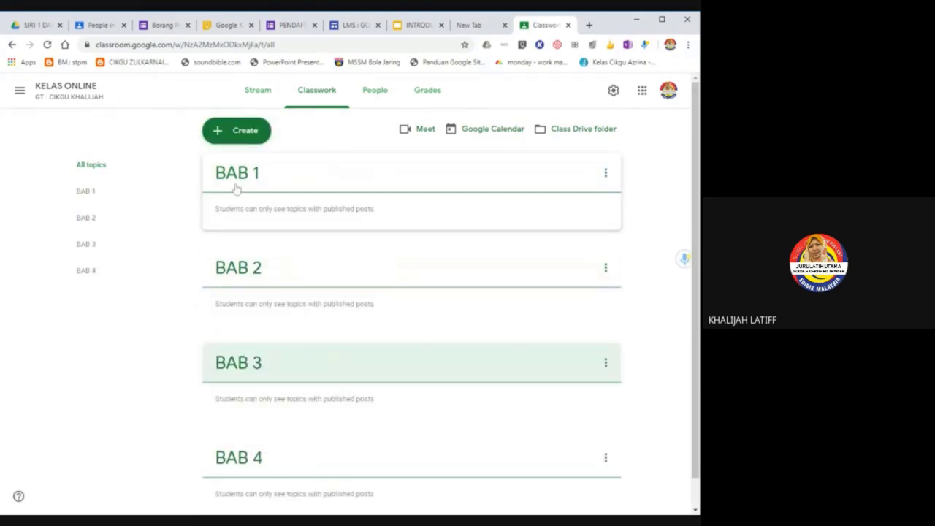
drag(235, 188, 324, 173)
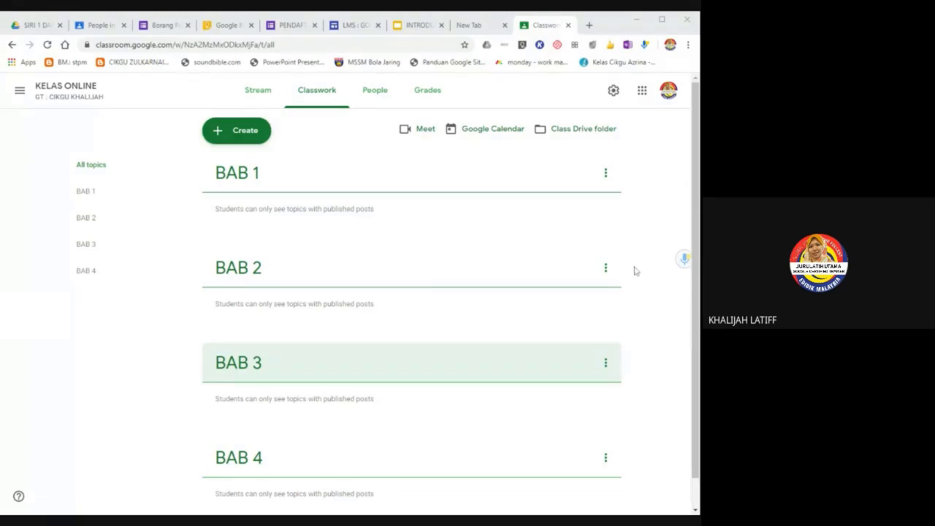
- Open the Invite teachers dialog from the KELAS ONLINE People page
click(376, 90)
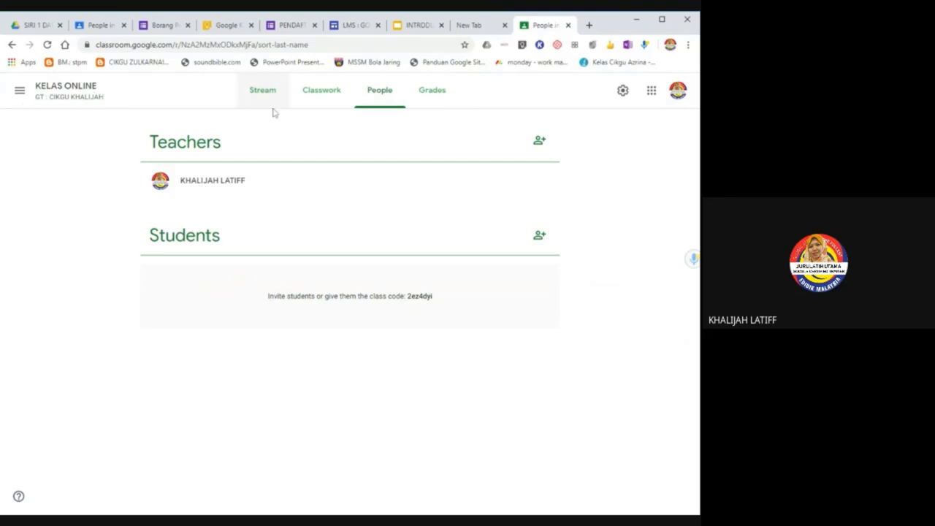
click(320, 105)
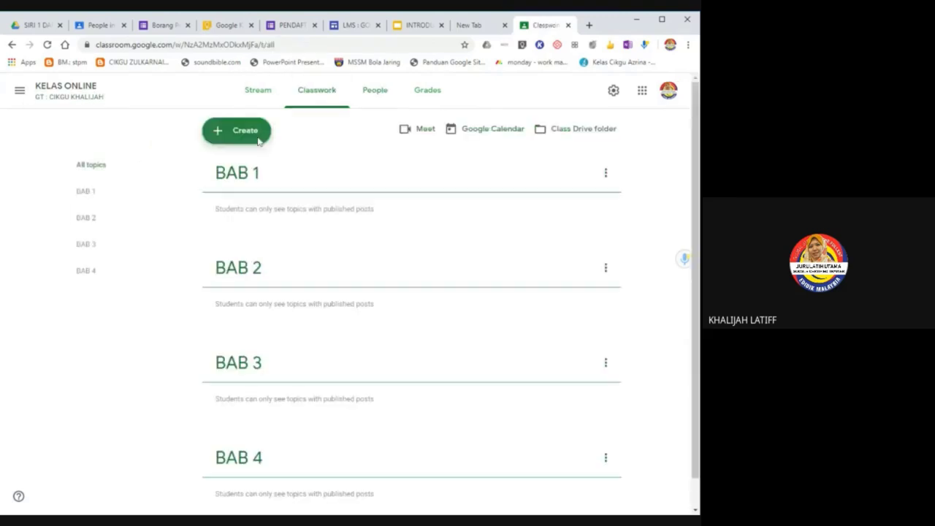
click(391, 99)
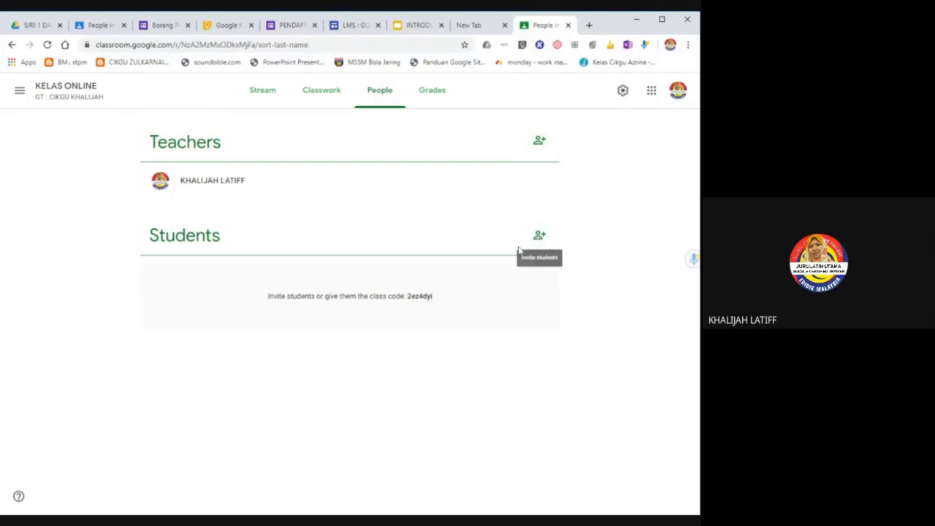
click(538, 142)
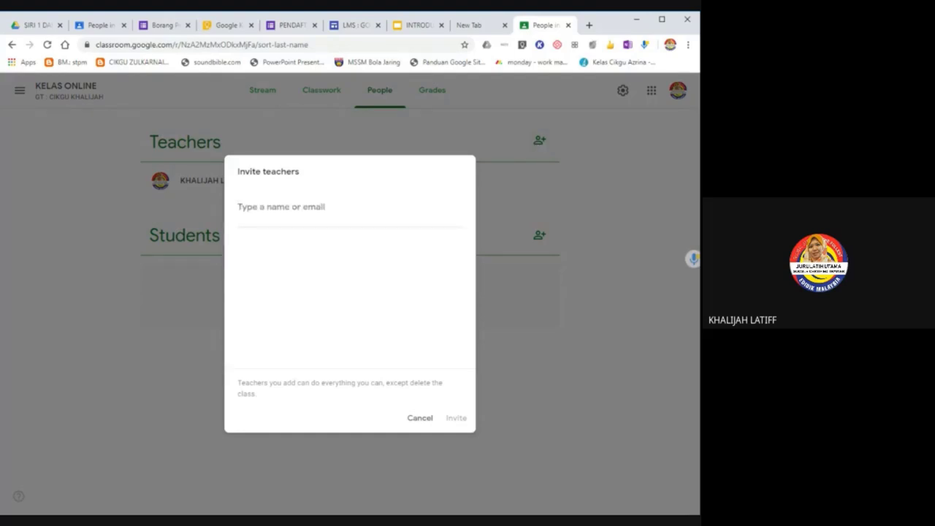
- Search for the teacher's account, pick it, and send the co-teacher invitation
text(kh)
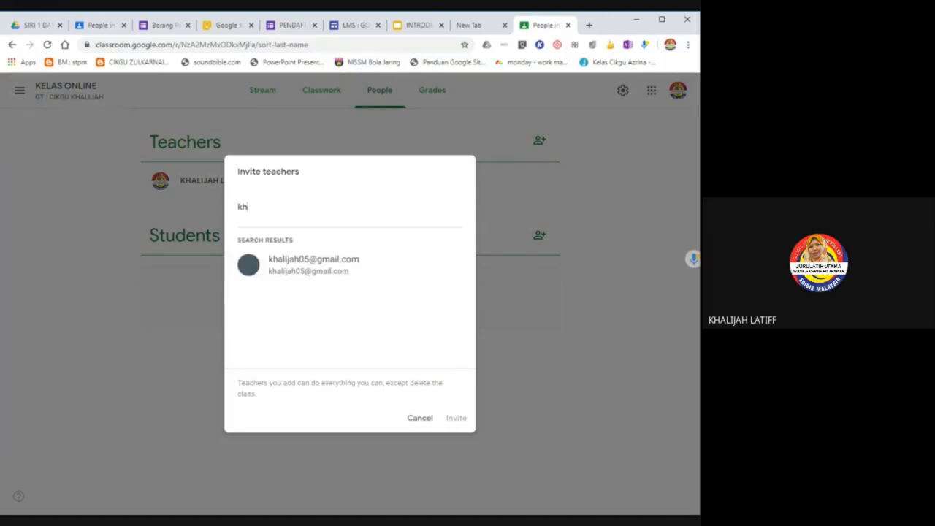
text(ali)
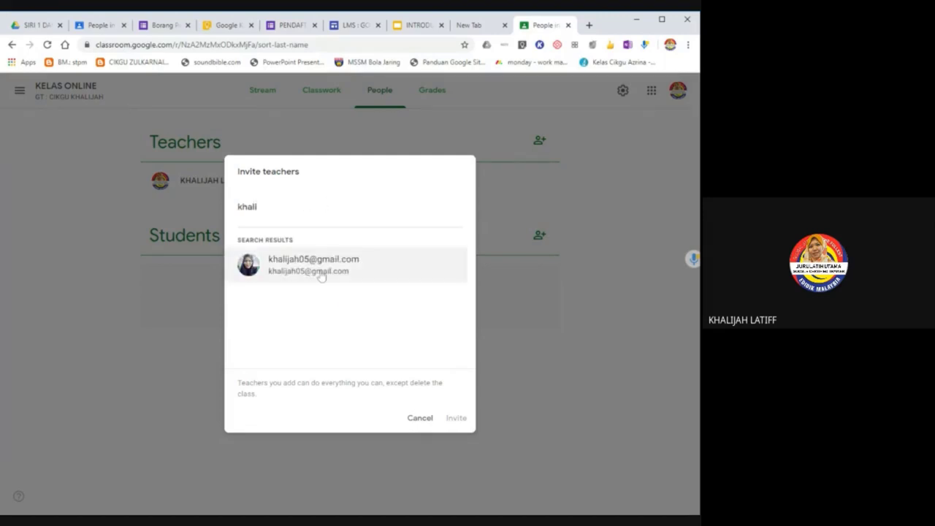
click(319, 271)
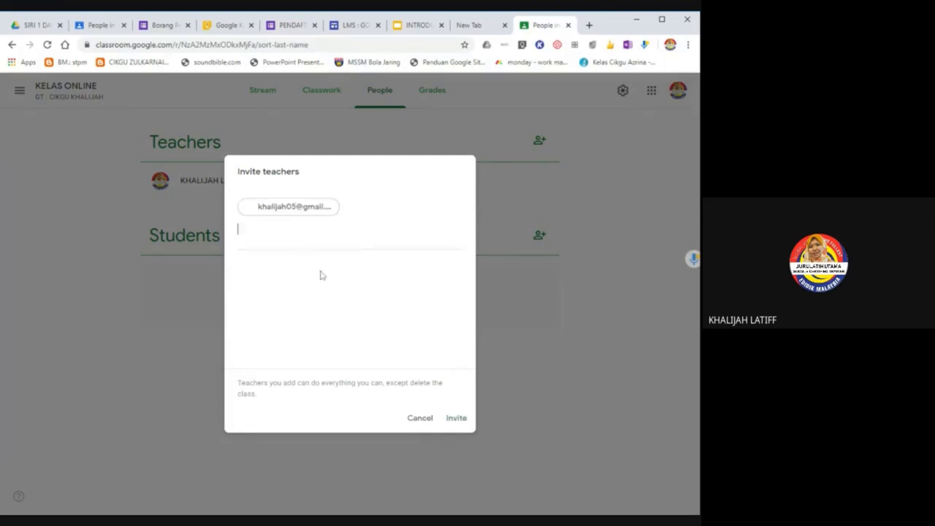
click(458, 424)
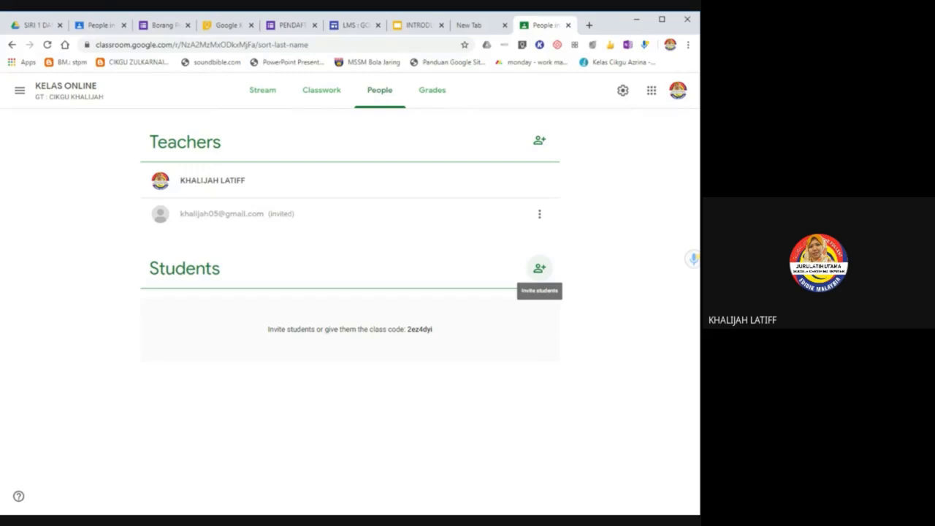
- Invite the first matching student school address, then reopen the Invite students dialog
click(539, 269)
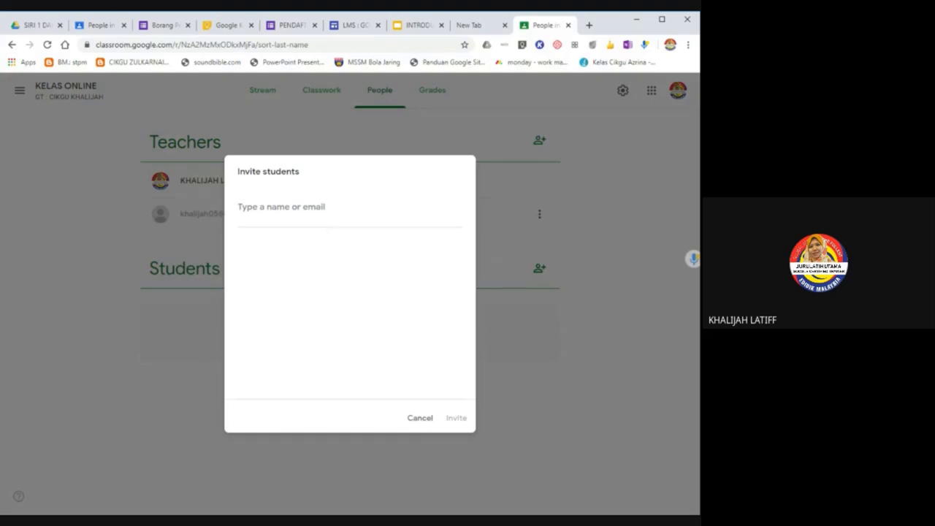
text(g)
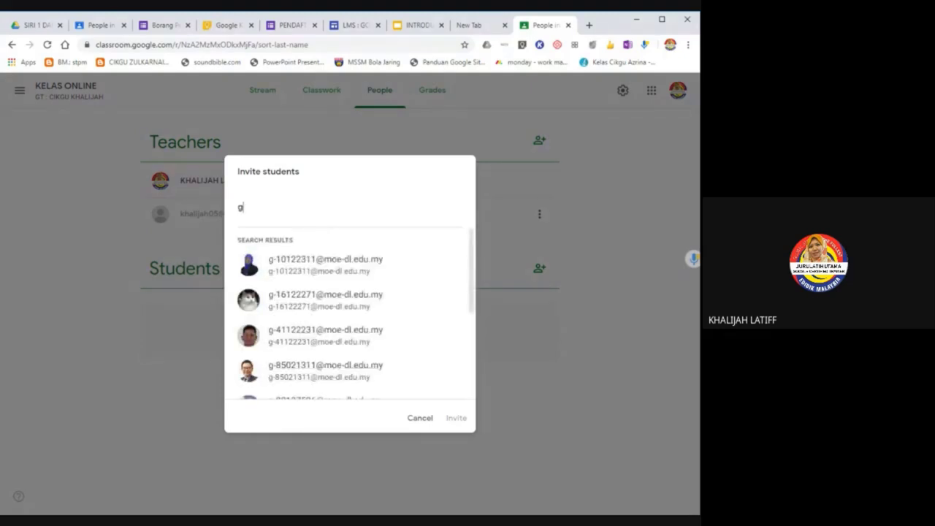
click(347, 260)
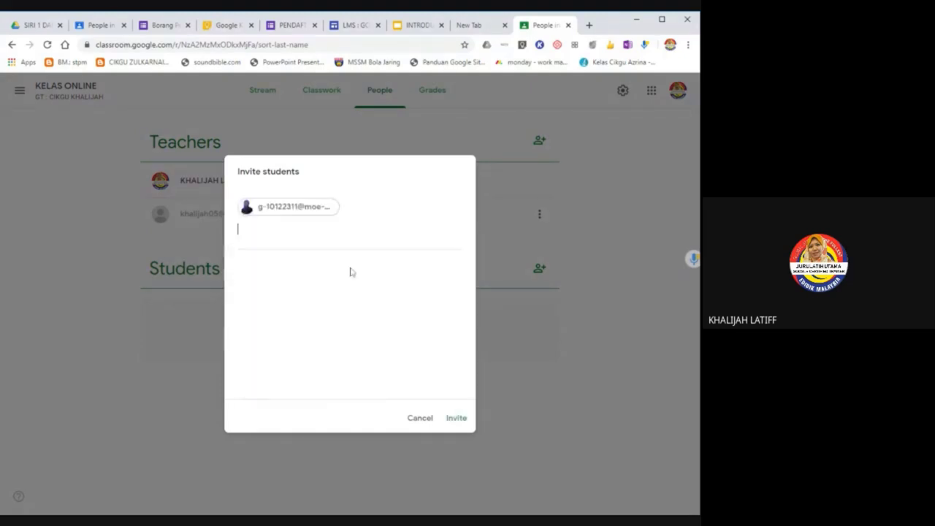
click(457, 422)
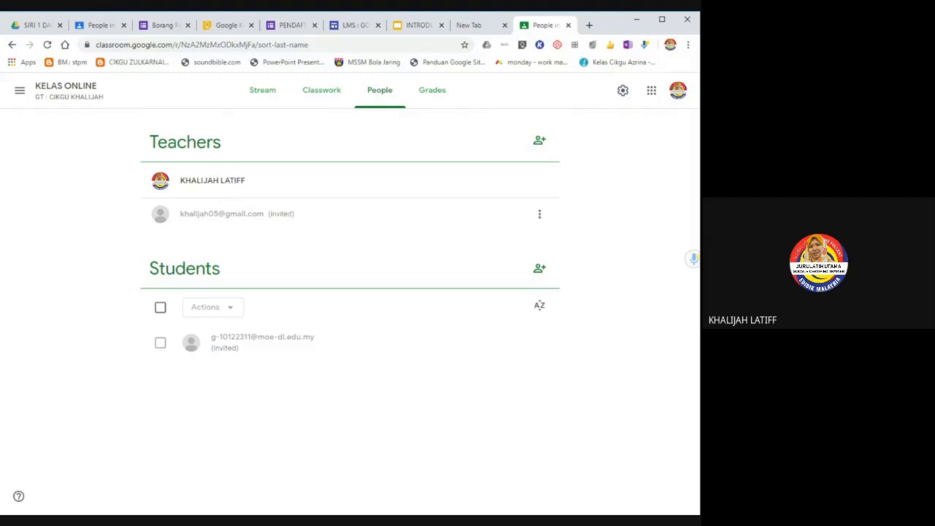
click(539, 269)
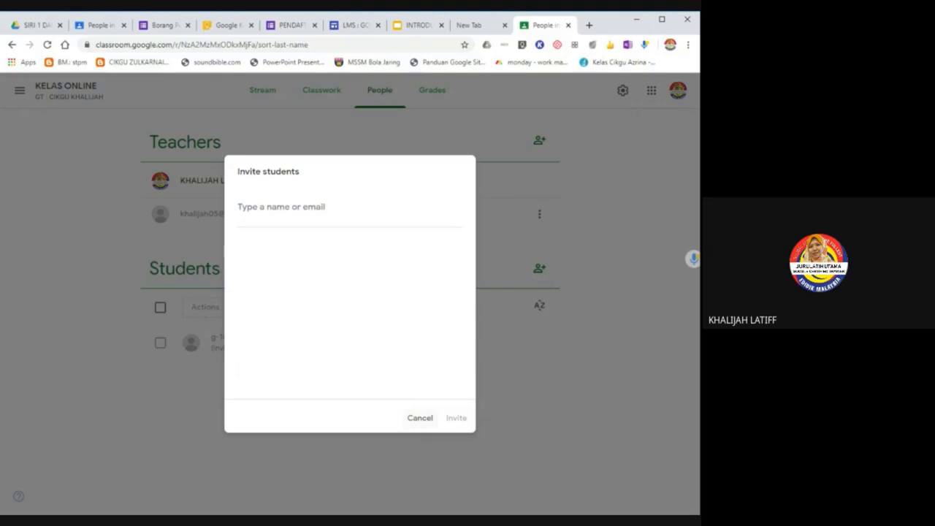
- Cancel the empty invitation, then show the class code full-screen from the Stream and close it
click(418, 418)
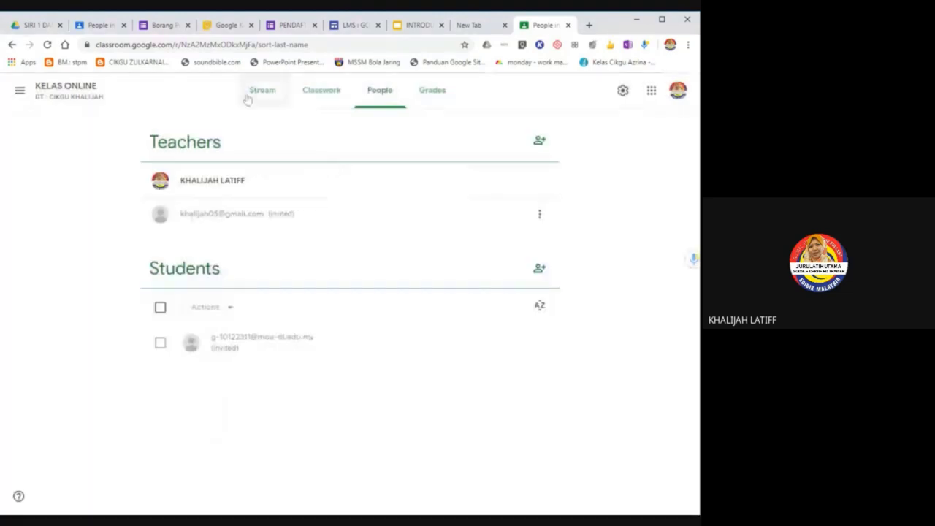
click(248, 99)
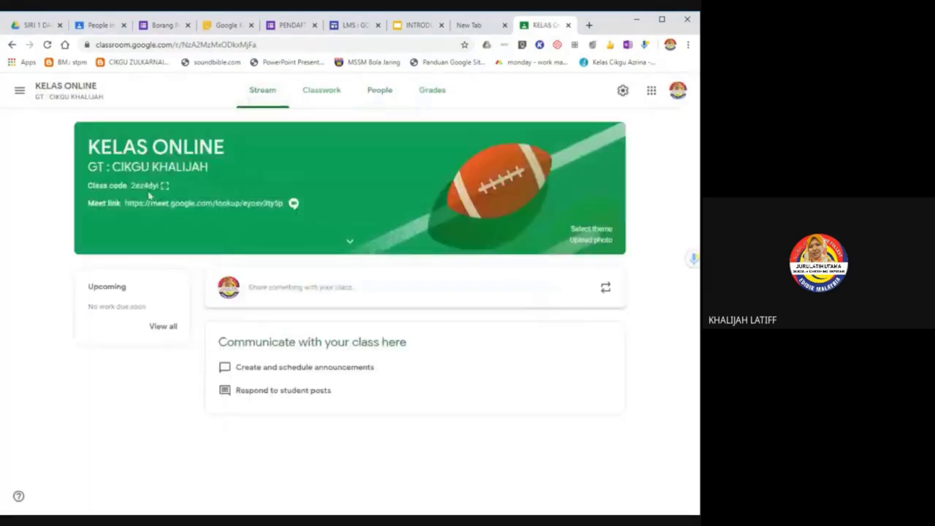
drag(88, 186, 156, 195)
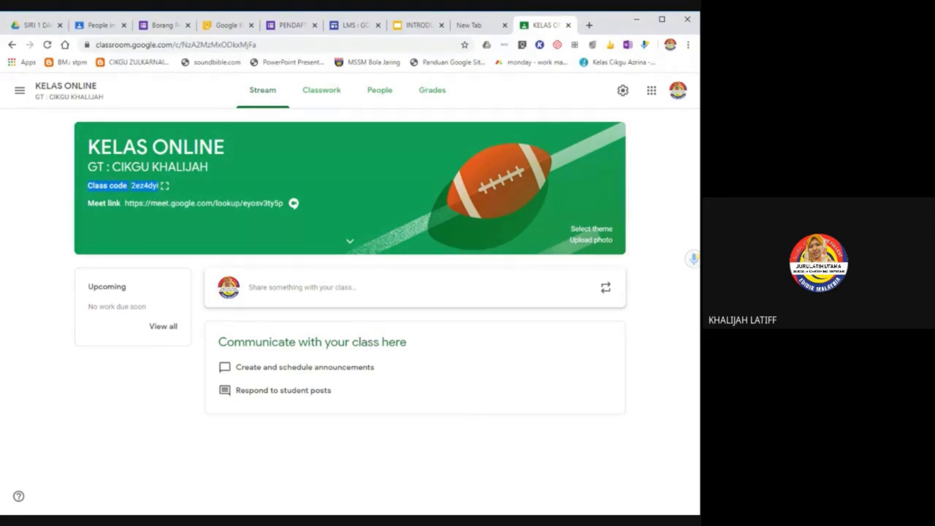
click(165, 186)
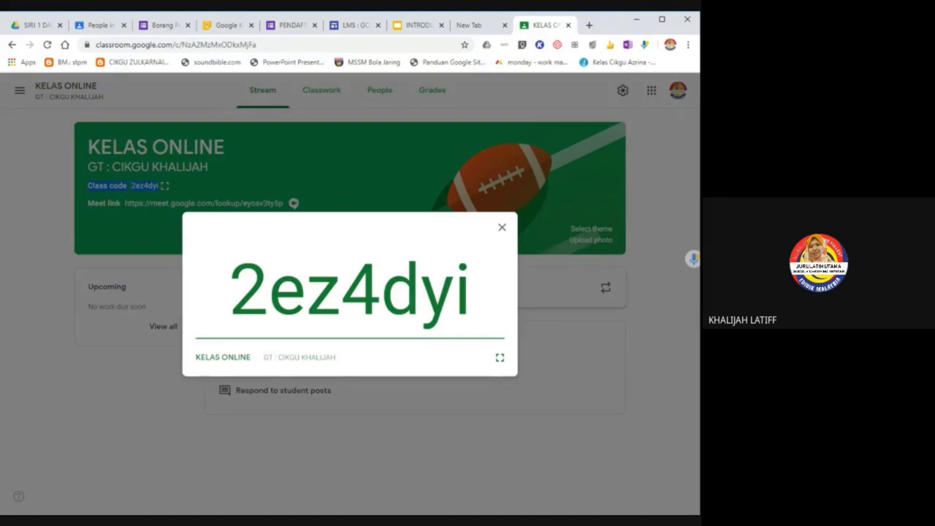
click(499, 230)
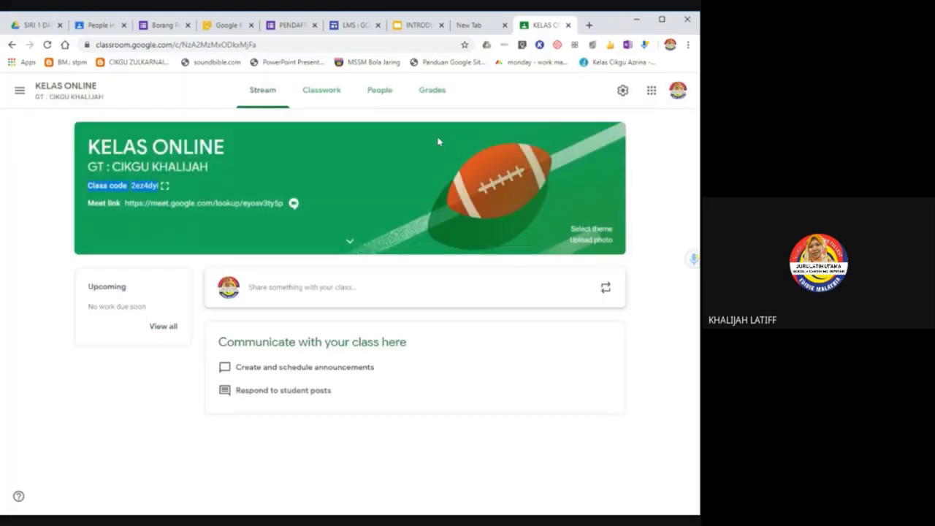
- Show the KELAS ONLINE Classwork topics BAB 1 to BAB 4 after briefly checking People
click(322, 90)
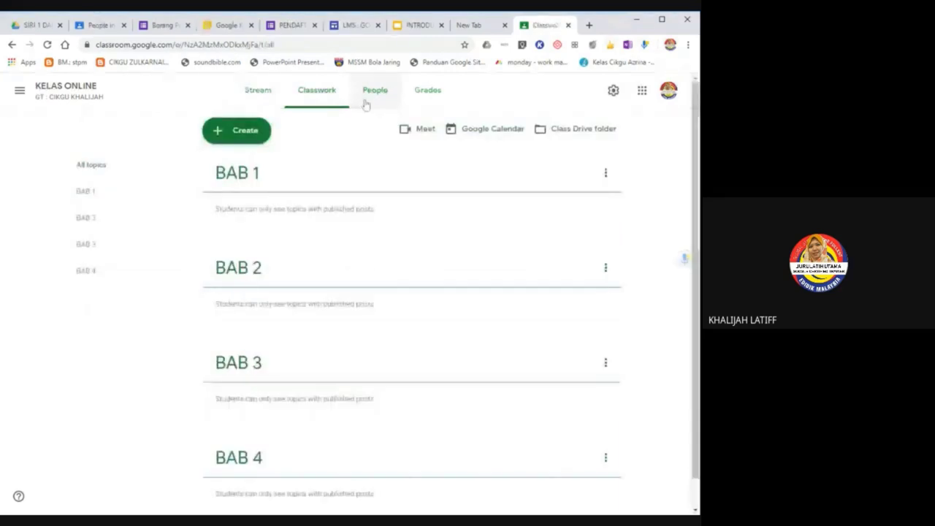
click(365, 103)
click(328, 95)
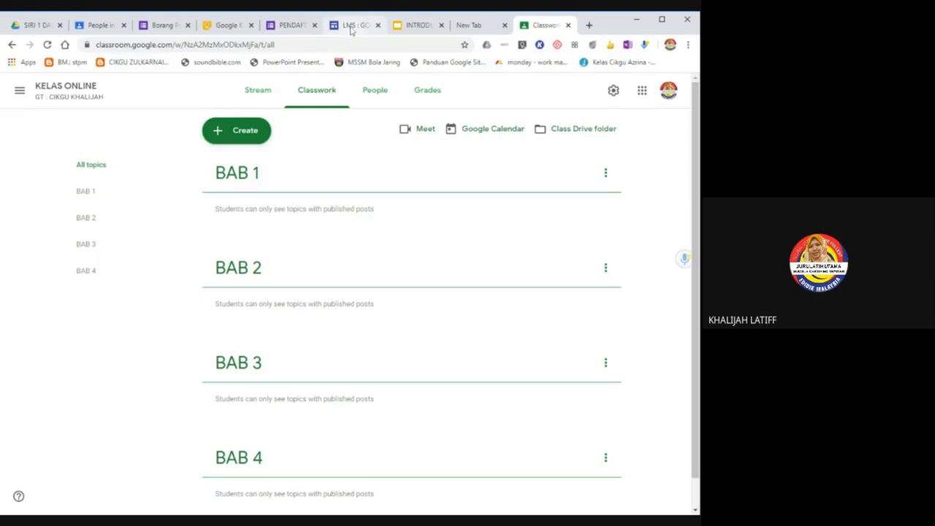
click(352, 28)
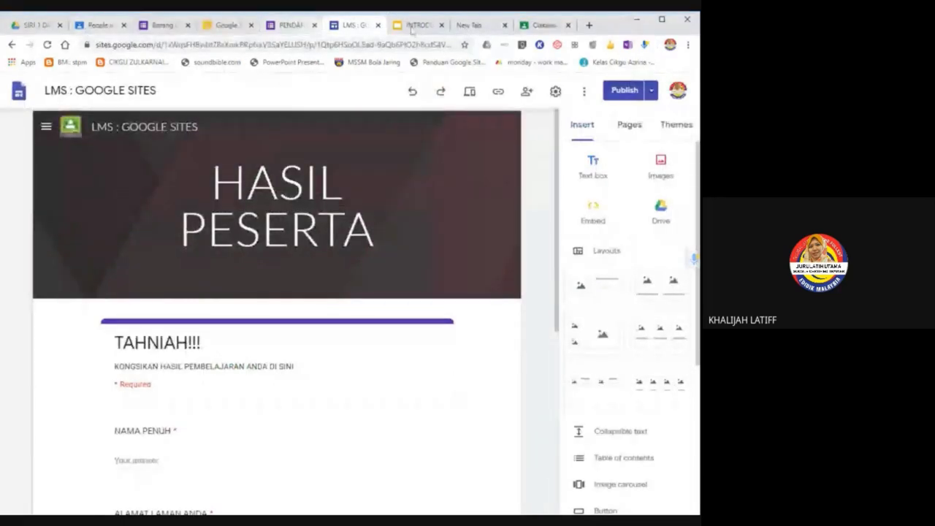
click(523, 27)
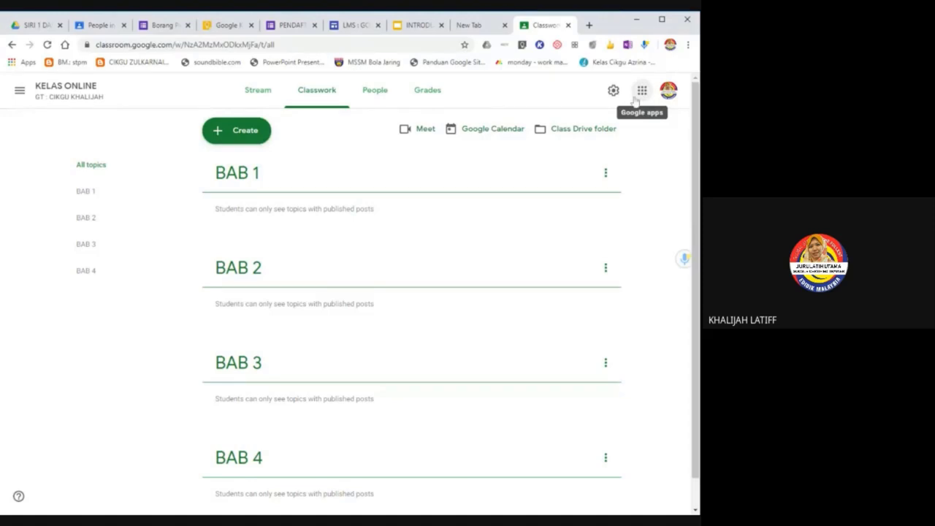
- Launch Sites from the Google apps grid, reaching the classic list showing PLC: PENGAJIAN AM
drag(234, 209, 242, 208)
click(643, 90)
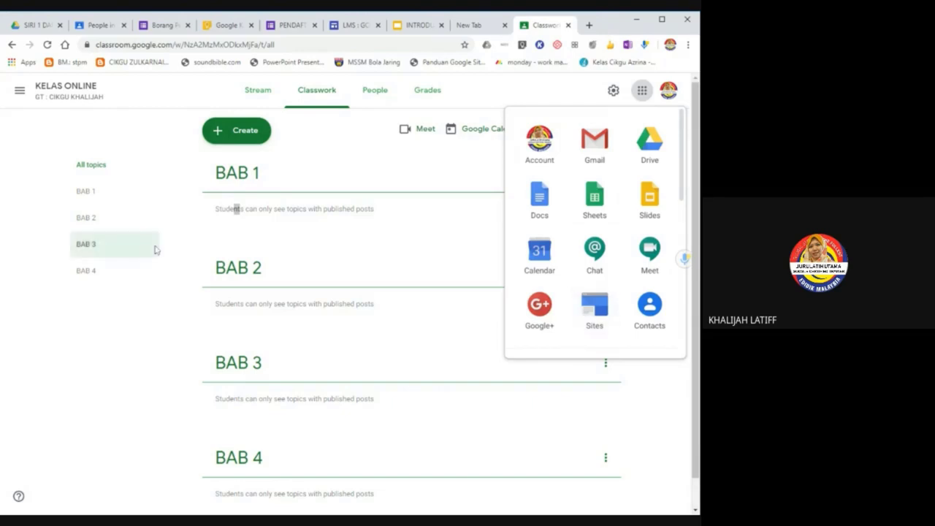
click(82, 330)
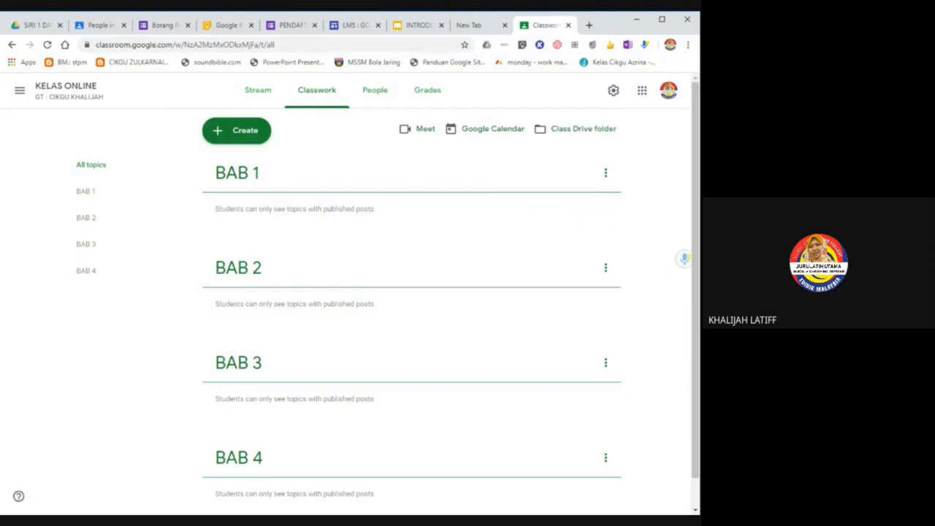
click(643, 91)
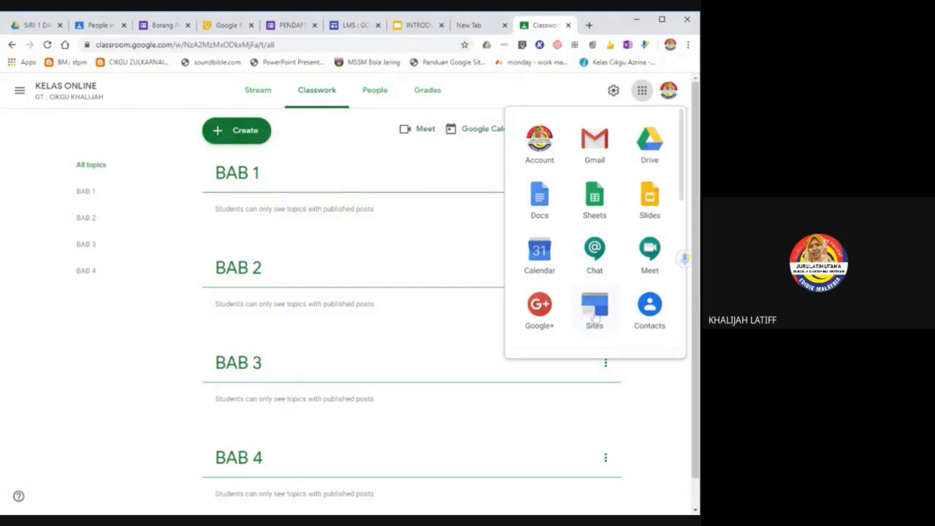
click(595, 316)
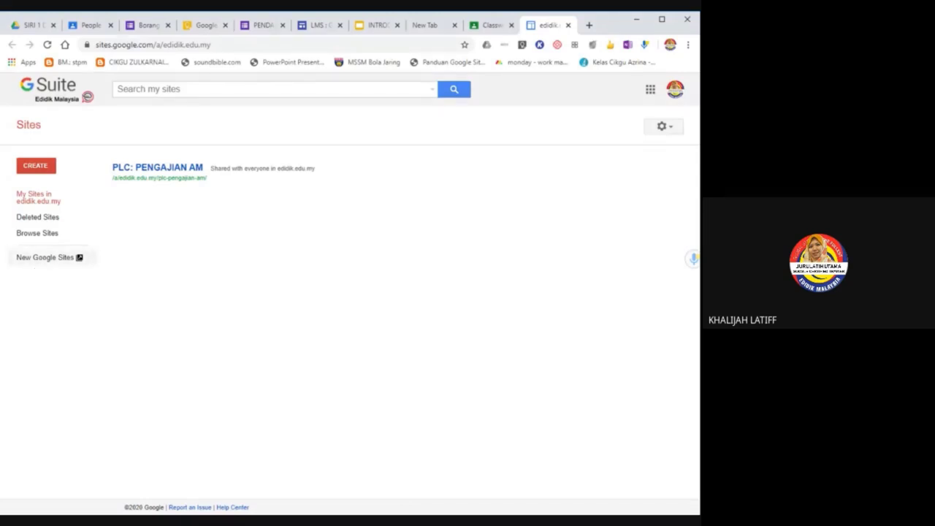
- Go to the new Google Sites home with recent sites LMS : GOOGLE SITES, DEMO LMS, PELBAGAI KUIZ
click(40, 265)
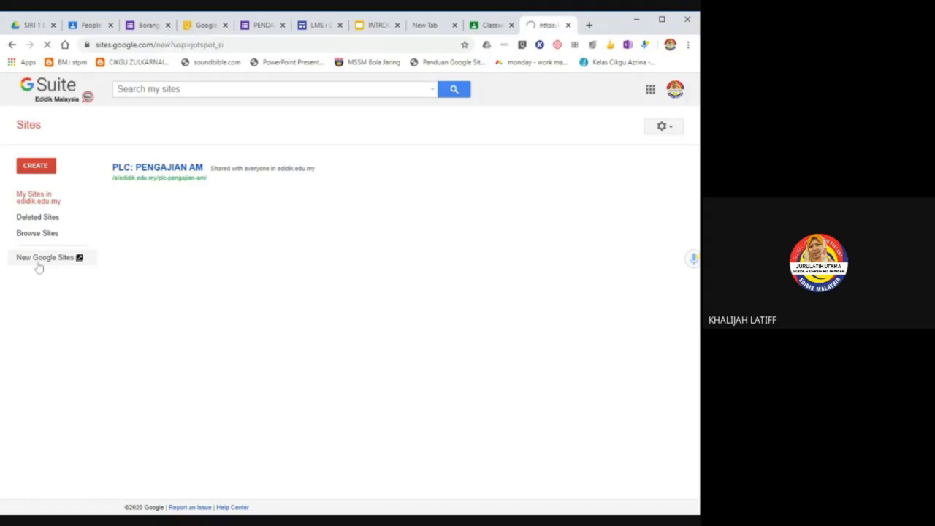
click(156, 46)
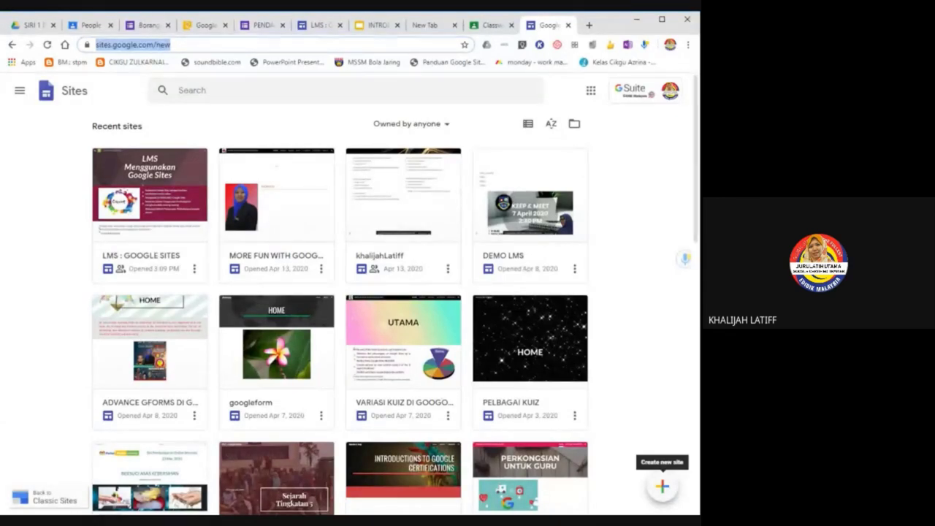
- Create a blank site with the + button at bottom right, opening the Untitled site editor
click(662, 486)
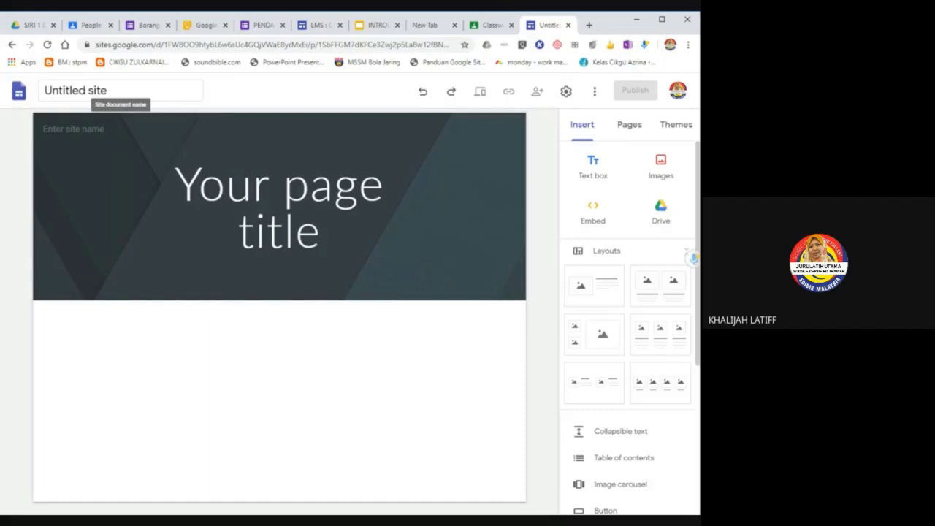
- Put the cursor in the 'Untitled site' document name box at the top left
click(109, 90)
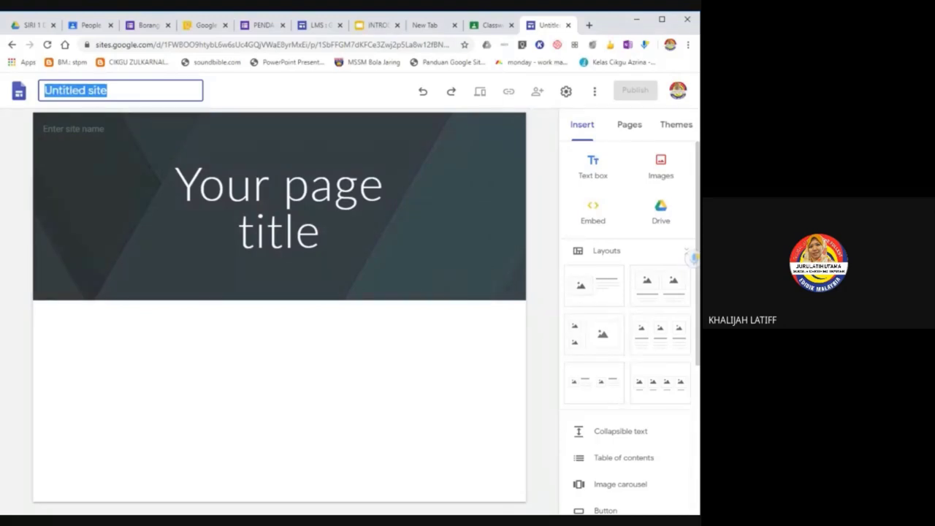
- Name the site document 'Pengajian Am S2' and accept it as the header site name
text(pE)
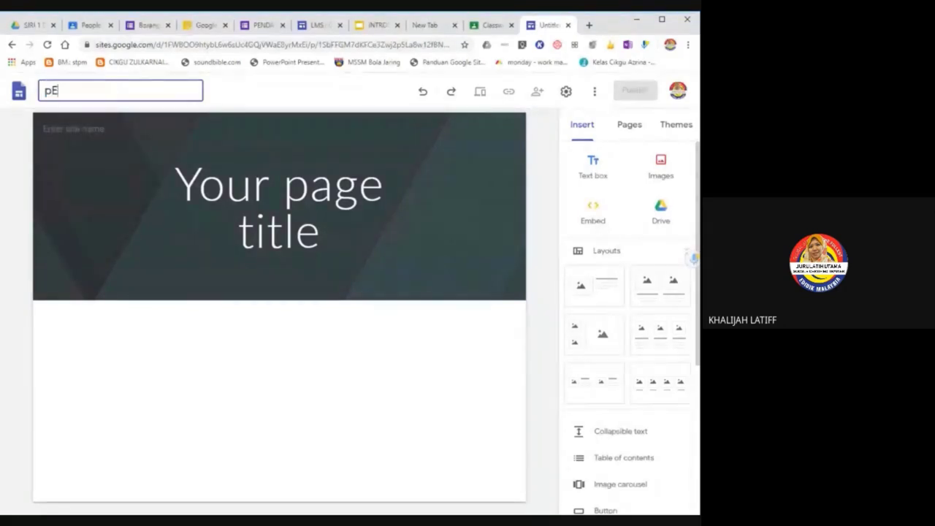
key(BackSpace)
key(BackSpace)
text(gajian)
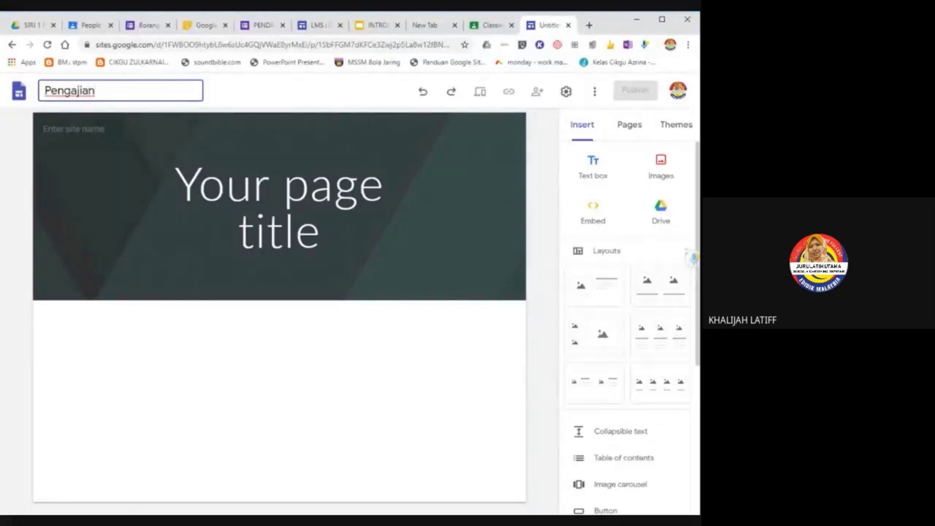
text(-A)
key(BackSpace)
key(BackSpace)
text(Am )
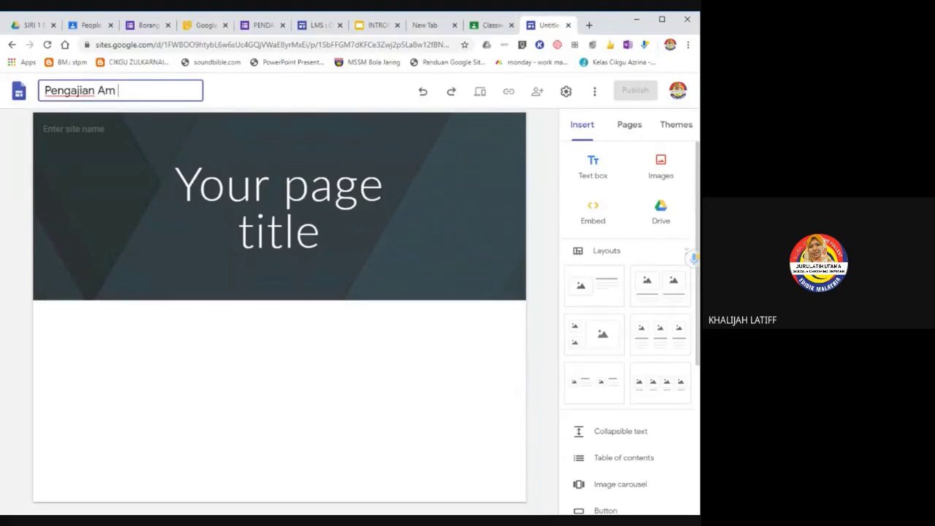
text(S2)
mouse_move(85, 210)
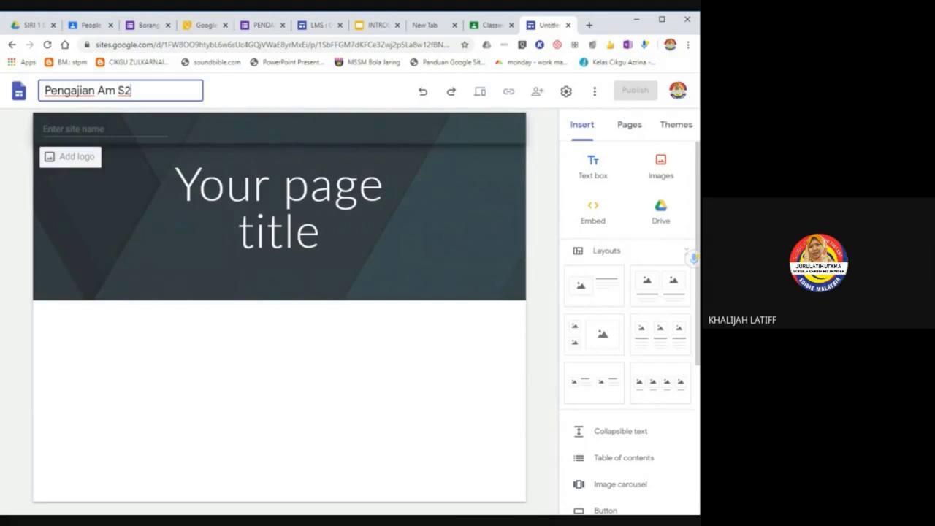
key(Return)
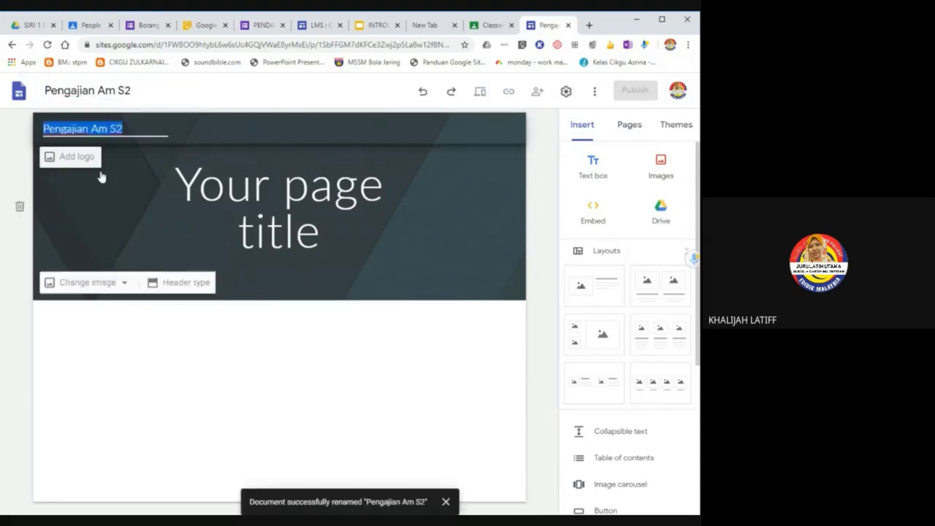
click(160, 432)
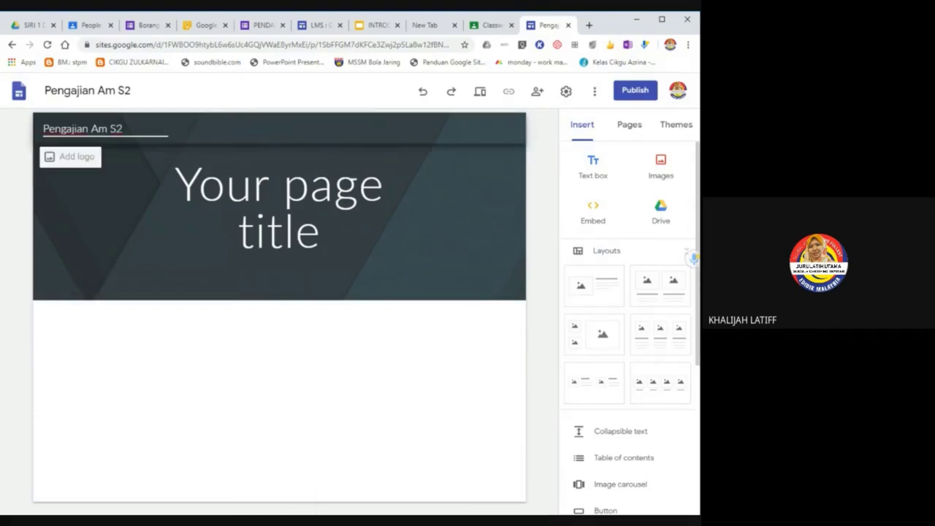
- Replace the header's site name with '900/2'
click(83, 128)
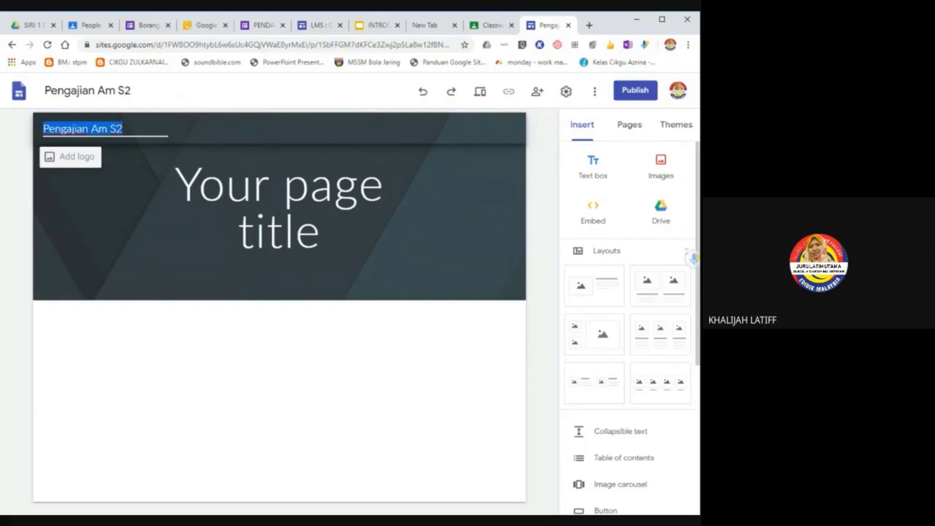
text(900)
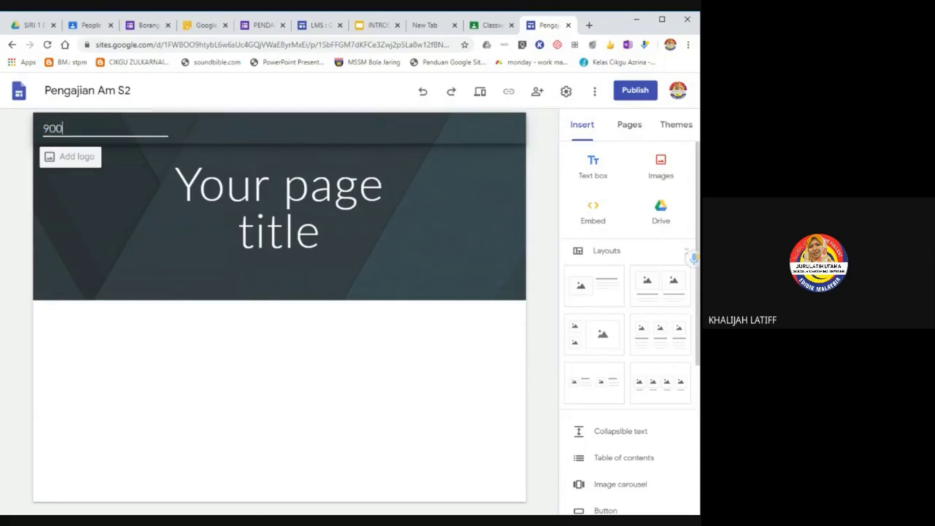
text(/2)
key(Return)
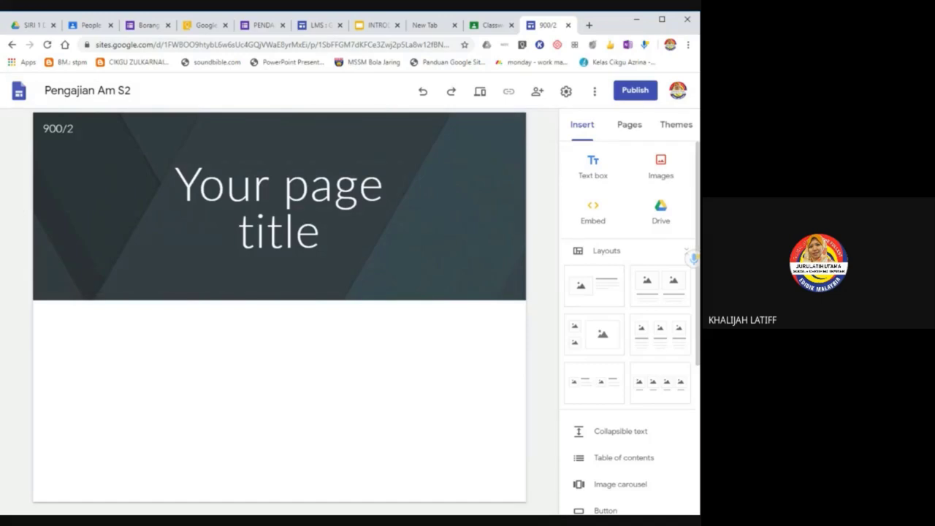
click(320, 25)
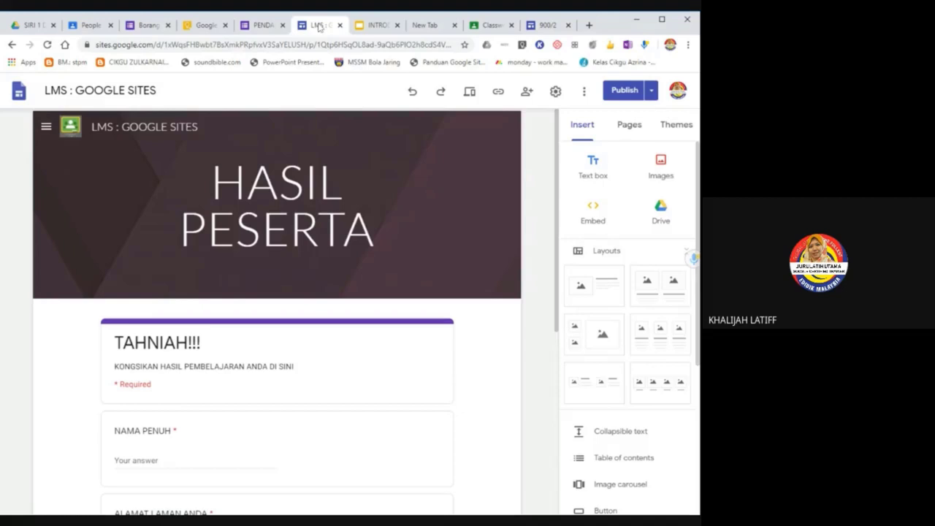
click(629, 124)
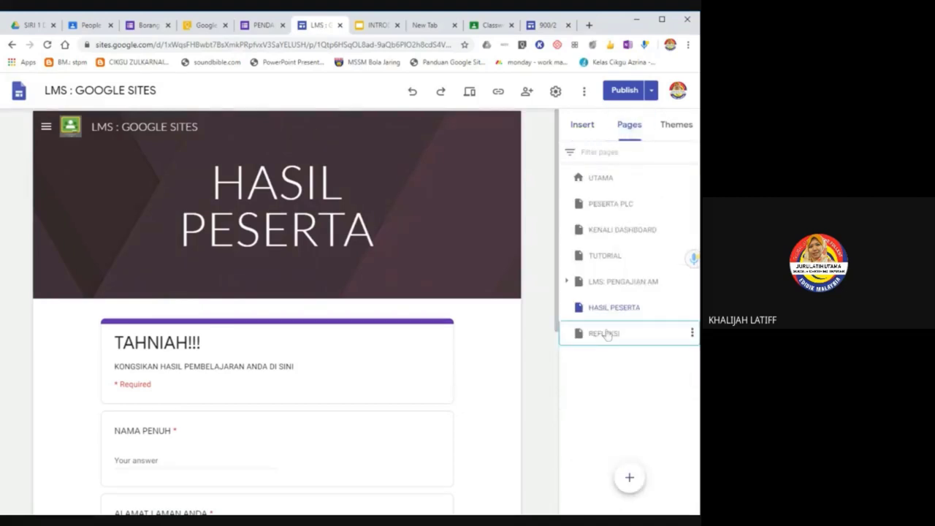
click(606, 334)
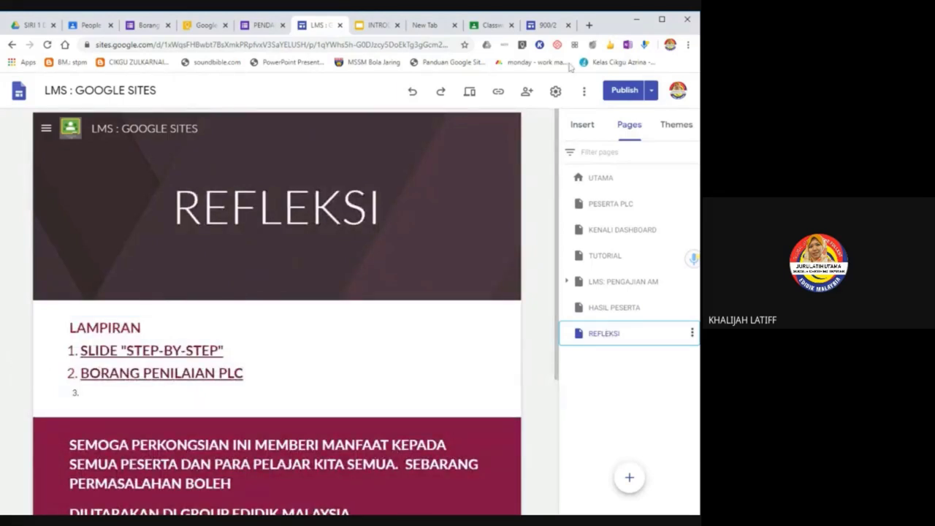
click(549, 28)
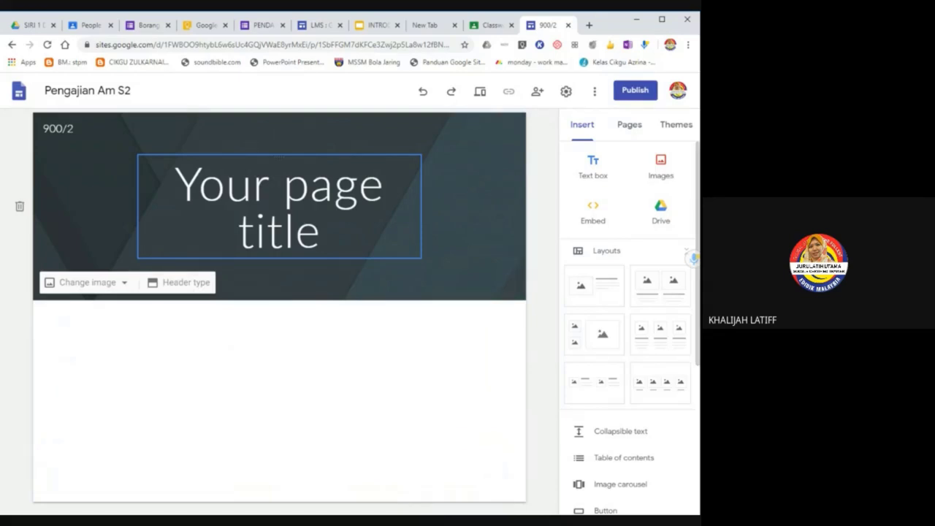
- Retitle the placeholder page title to HOME, then delete that title from the header
click(284, 184)
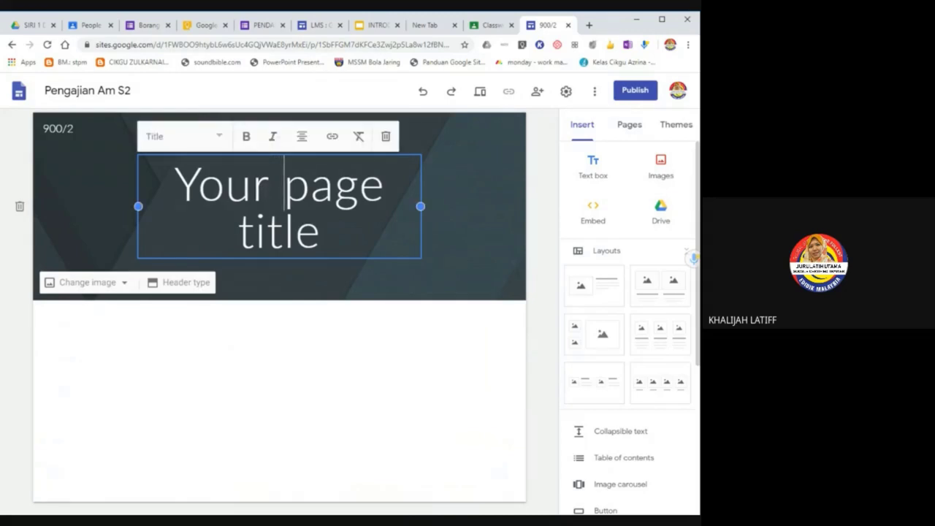
key(ctrl+a)
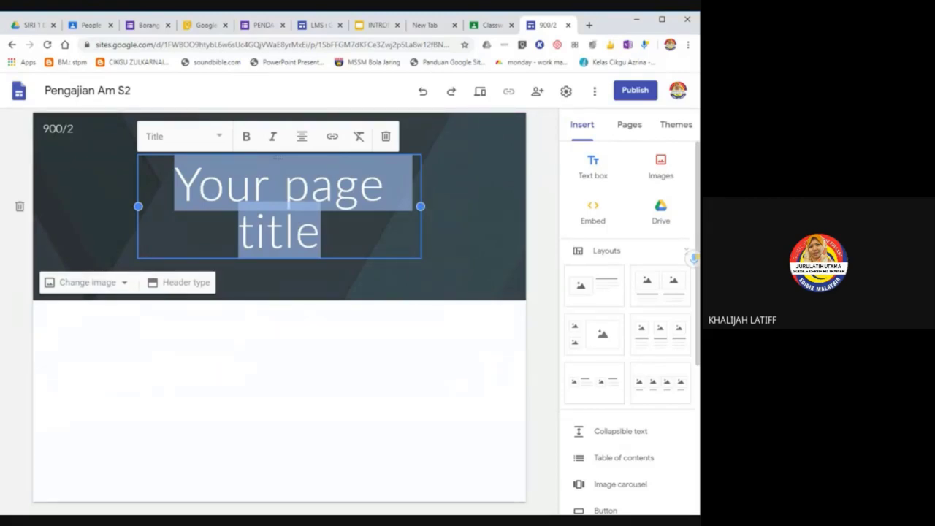
text(HOME)
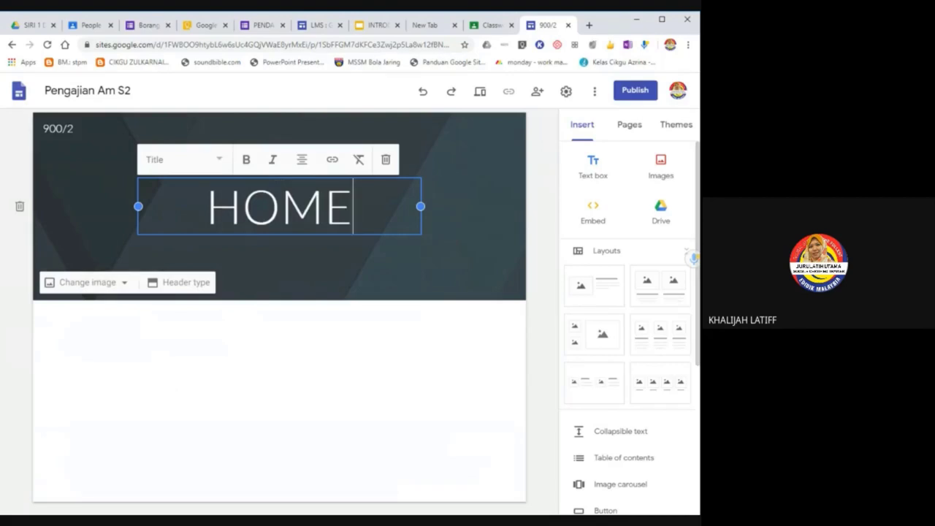
click(362, 388)
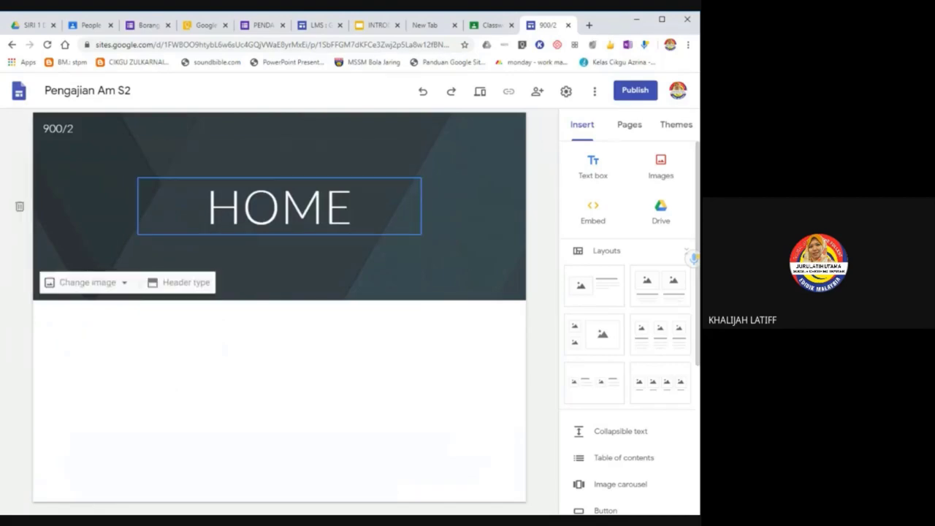
click(413, 230)
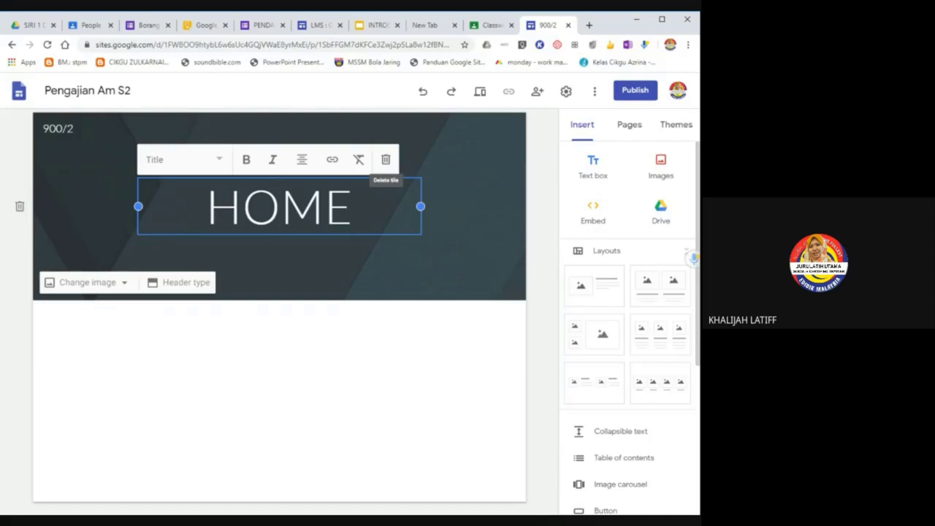
click(386, 159)
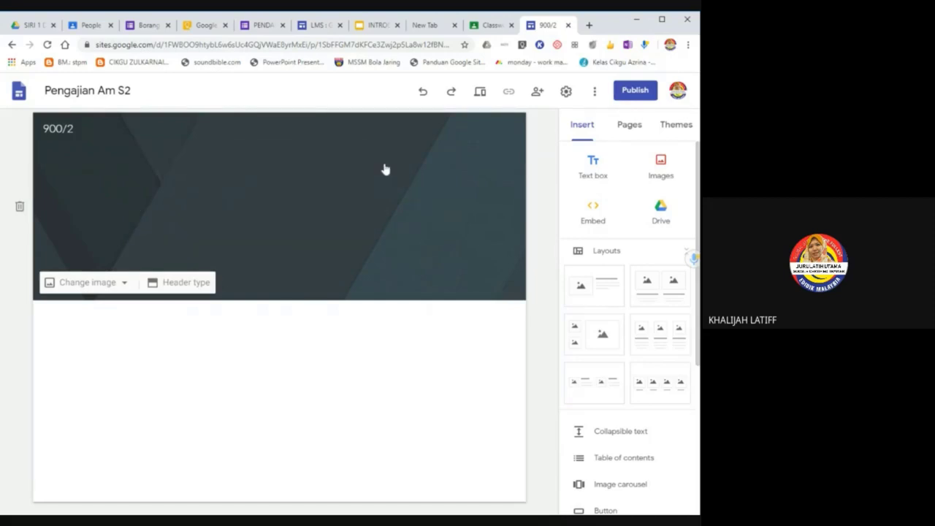
click(388, 370)
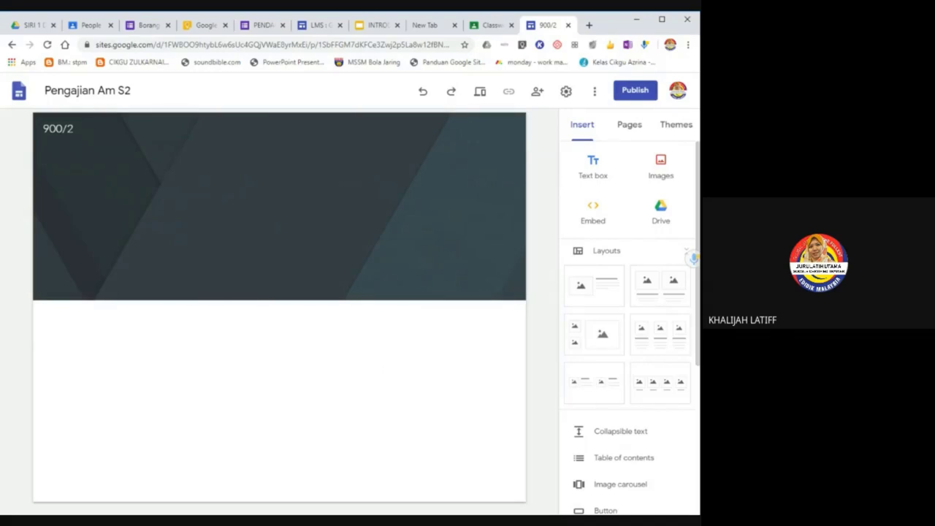
- Return to the Classroom tab, briefly opening and closing Gmail from the Google apps grid
click(489, 26)
click(641, 90)
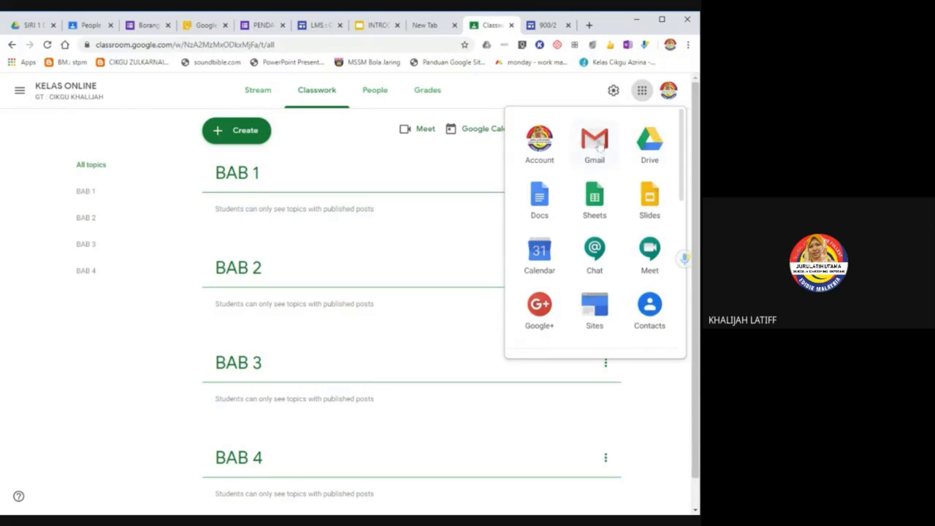
click(598, 143)
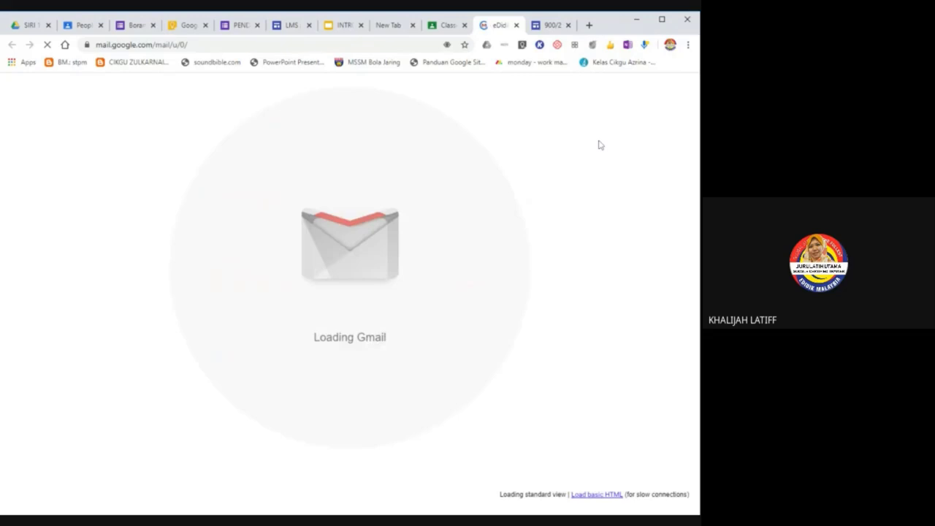
click(599, 90)
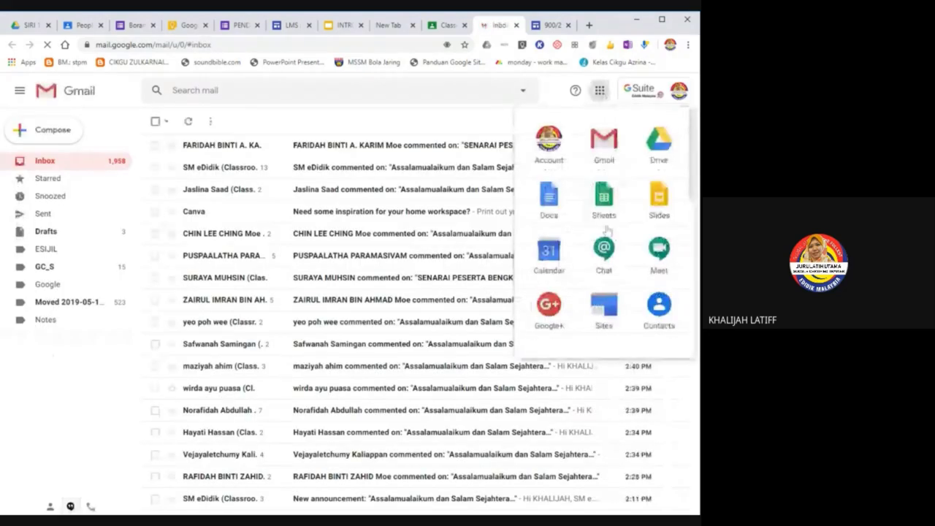
click(516, 25)
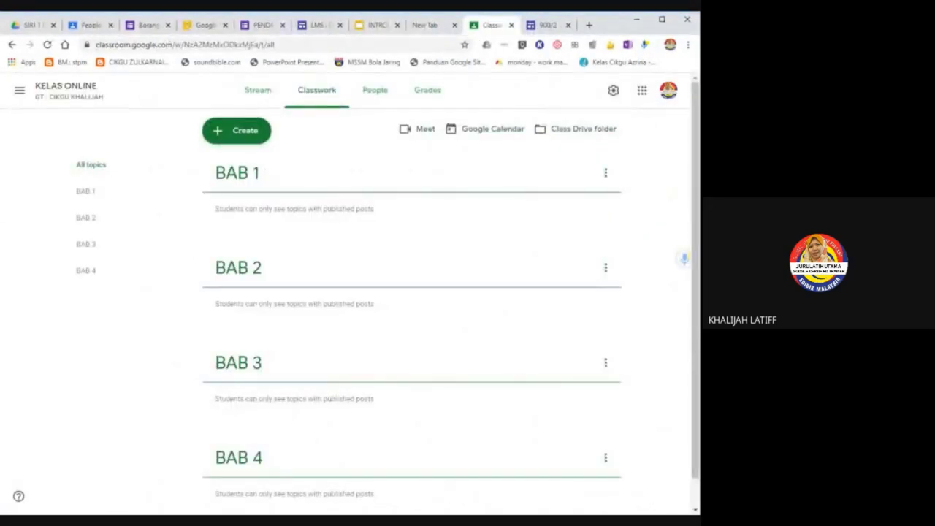
click(643, 92)
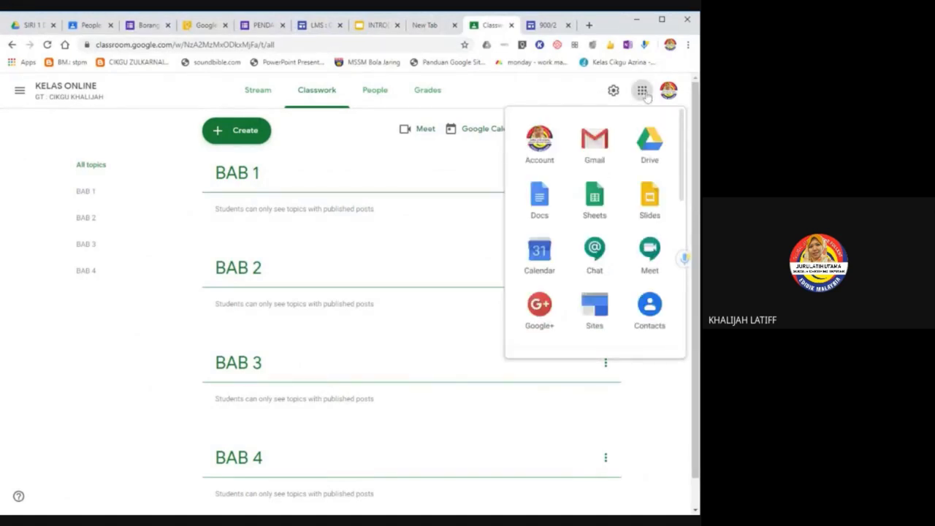
key(alt+Tab)
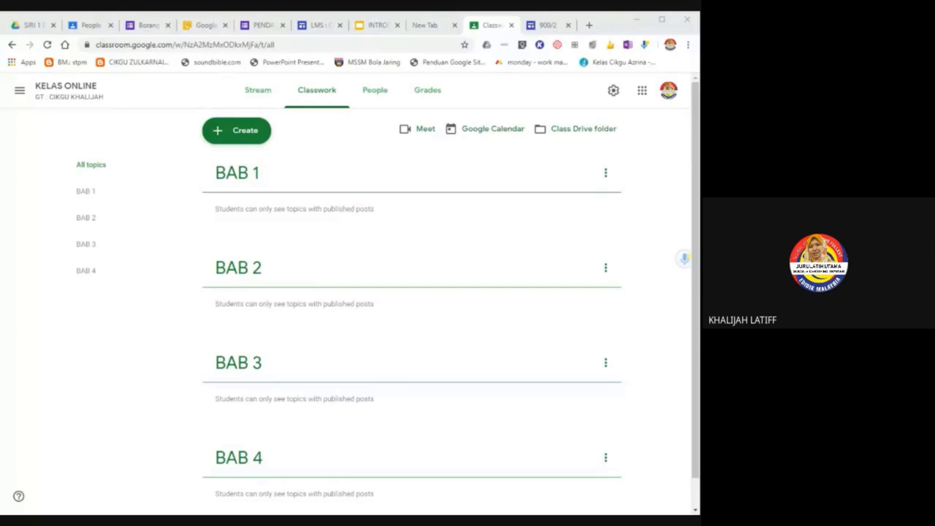
- Switch back to the 900/2 site editor tab and press Publish without completing it
click(544, 26)
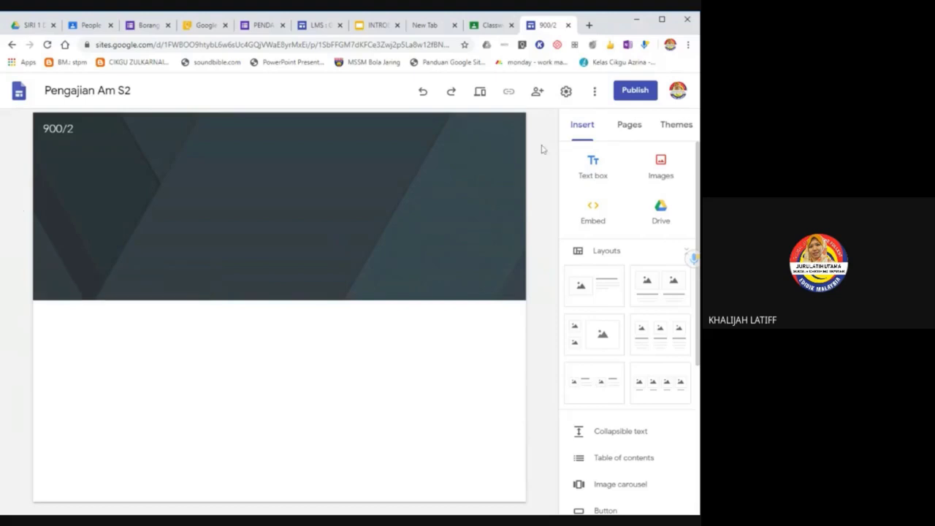
click(627, 90)
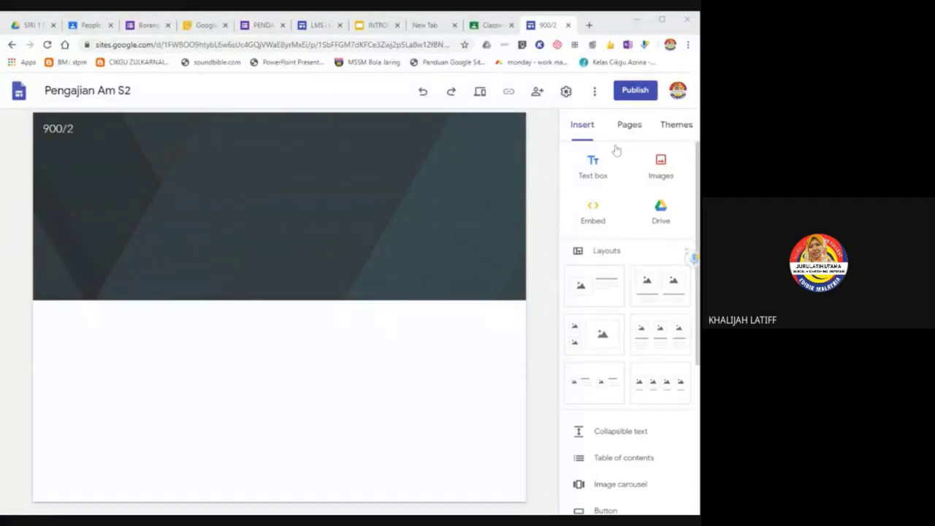
- Apply the Diplomat theme from the Themes list
click(676, 127)
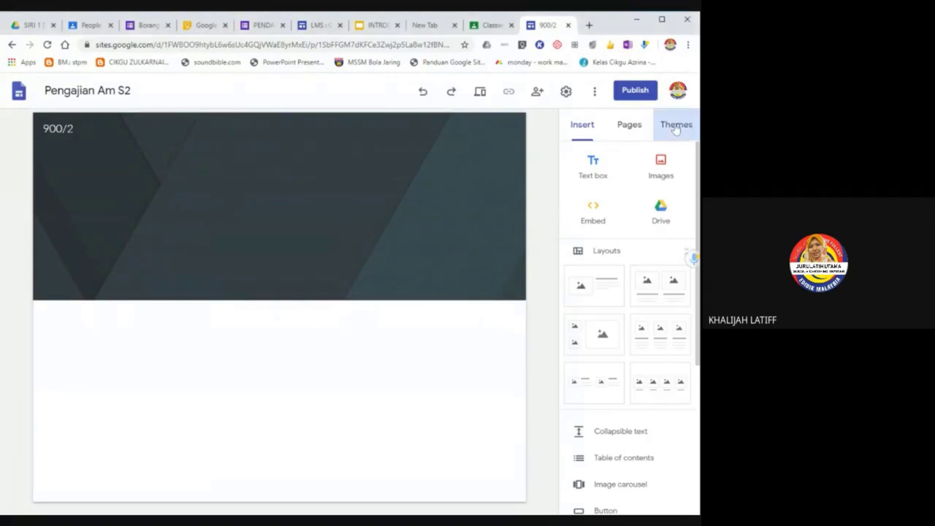
click(676, 126)
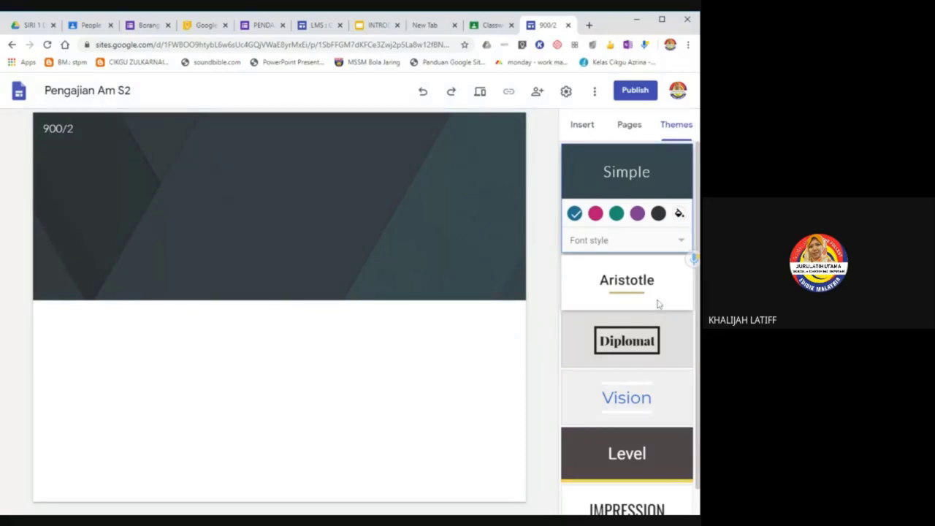
scroll(649, 395, down, 1)
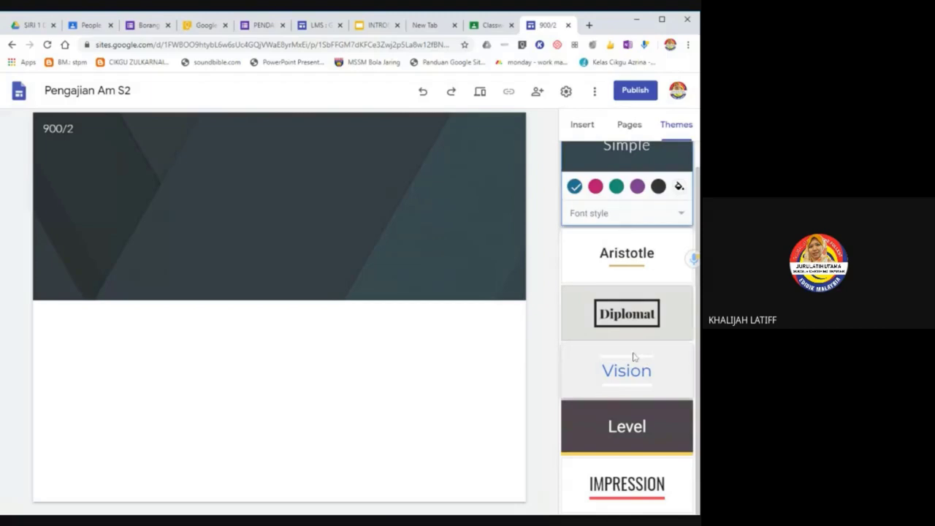
scroll(642, 439, up, 1)
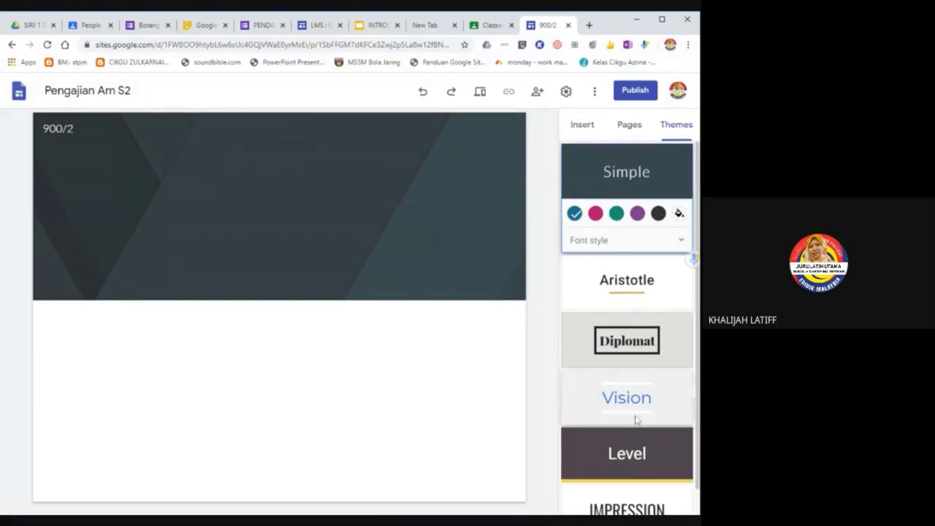
click(616, 339)
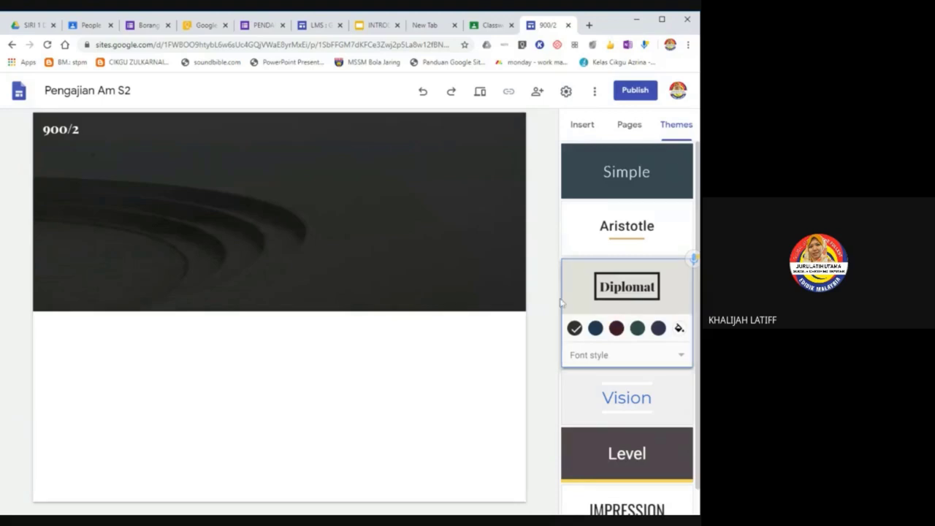
- Try Diplomat in dark red, green, navy and maroon, then apply the Aristotle theme
click(617, 328)
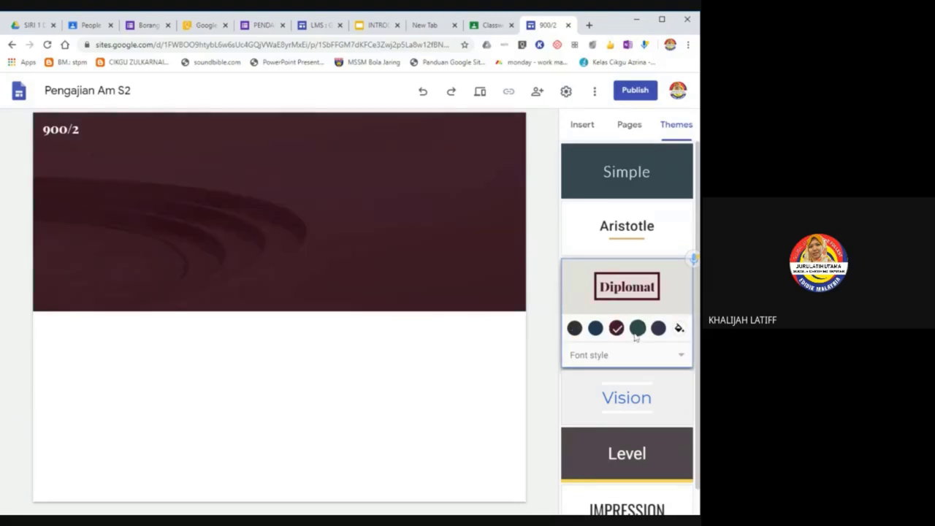
click(638, 330)
click(659, 329)
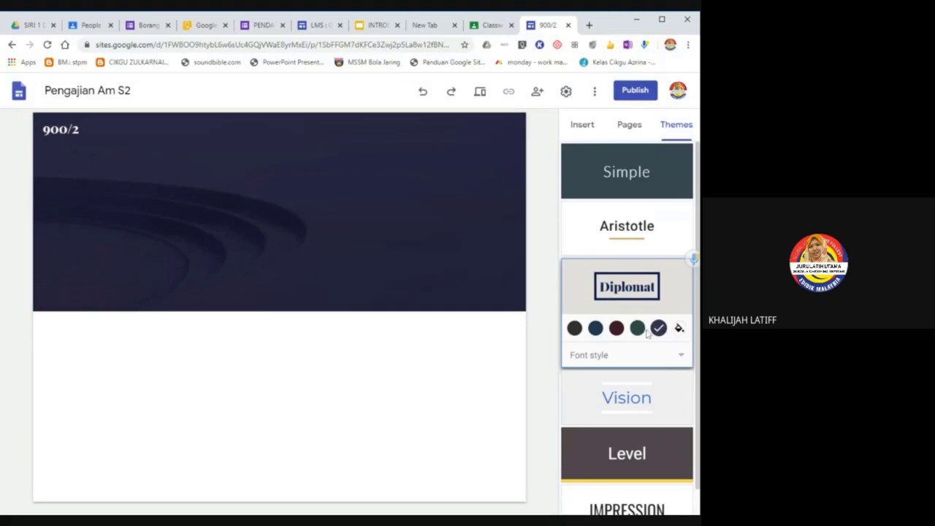
click(638, 329)
click(617, 328)
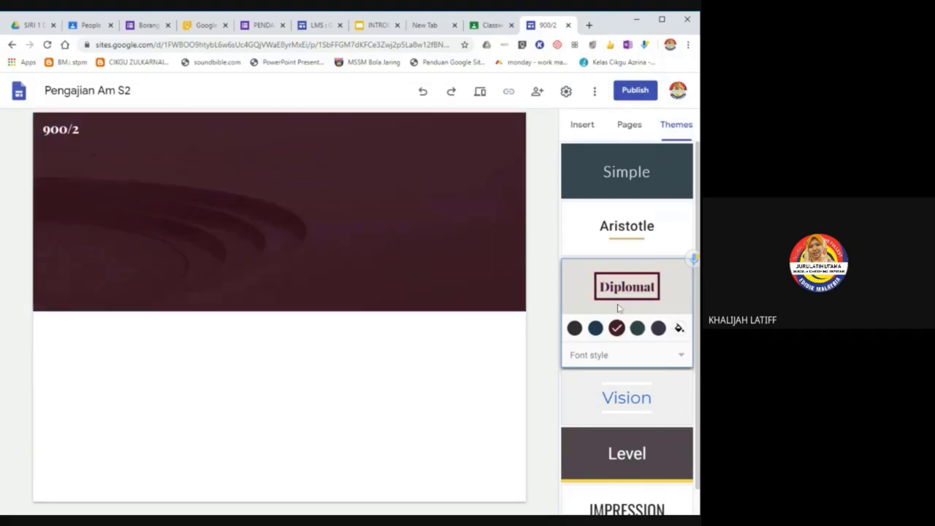
click(625, 232)
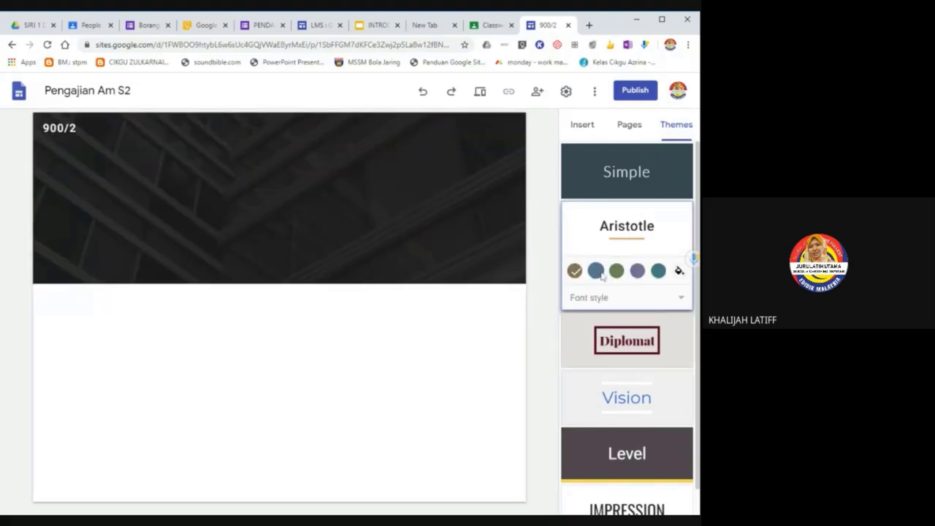
- Try Aristotle in green, purple and teal, then switch to the Level theme
click(617, 270)
click(638, 271)
click(659, 272)
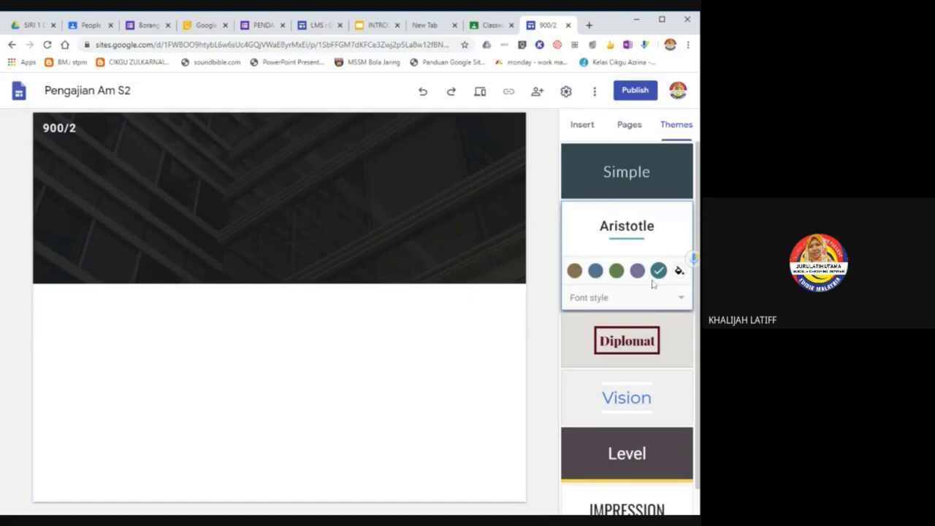
scroll(653, 329, down, 1)
click(654, 422)
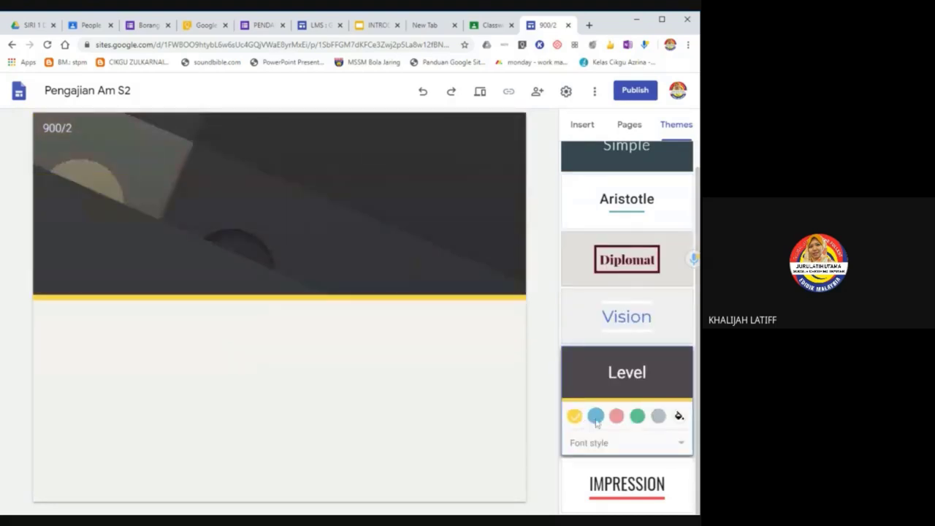
- Cycle through Level's colour swatches, from blue and grey, and settle on red
click(597, 420)
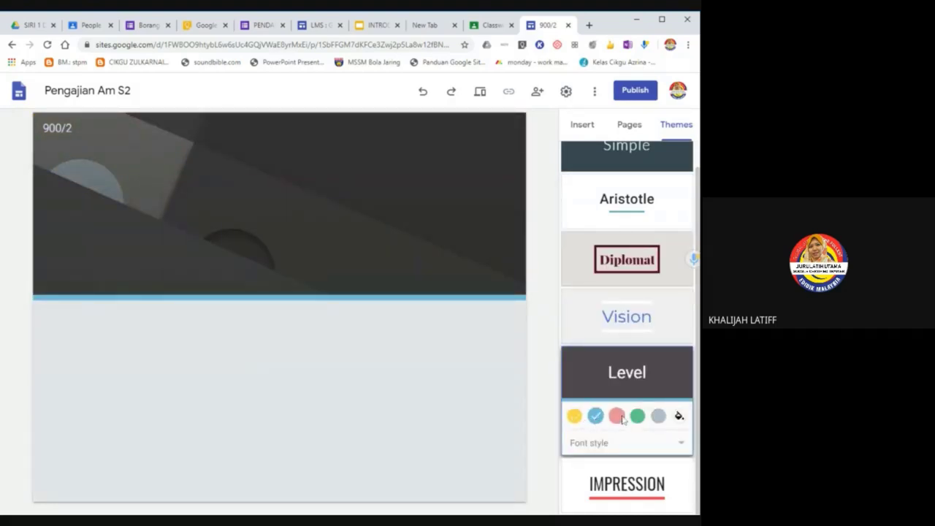
click(617, 416)
click(637, 416)
click(659, 416)
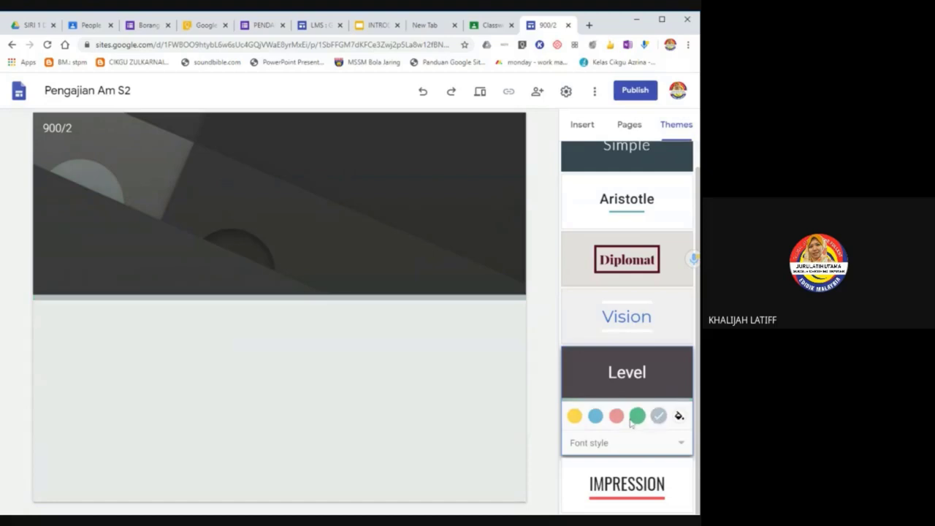
click(616, 416)
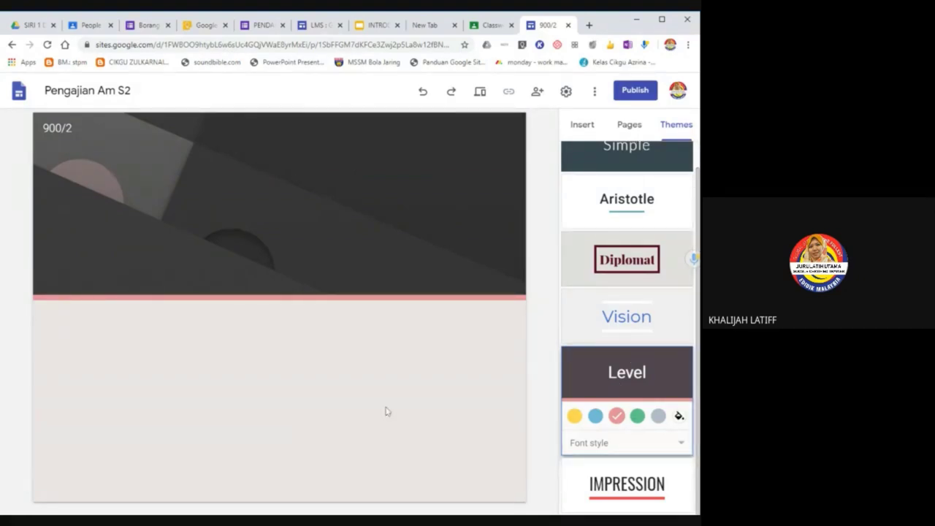
mouse_move(355, 246)
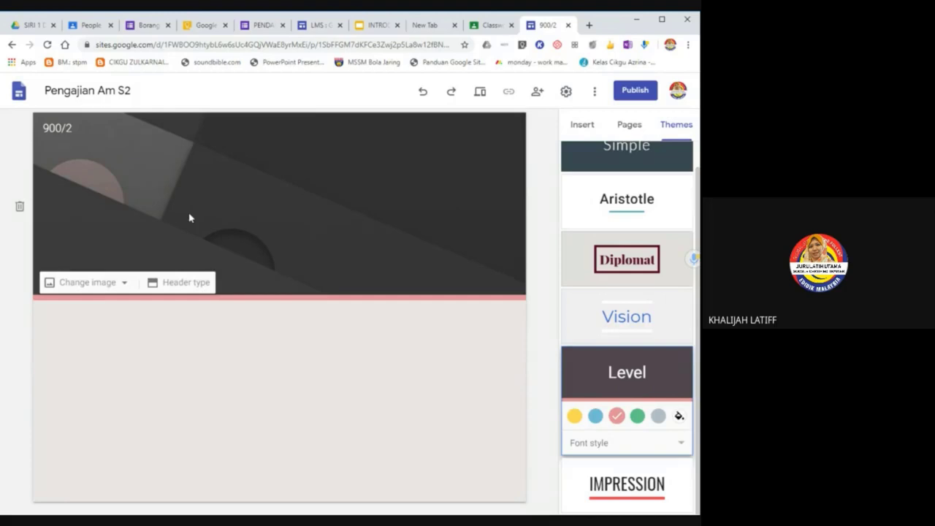
- Open Change image > Select image for the 900/2 header, browse the Gallery, and go to By URL
click(111, 290)
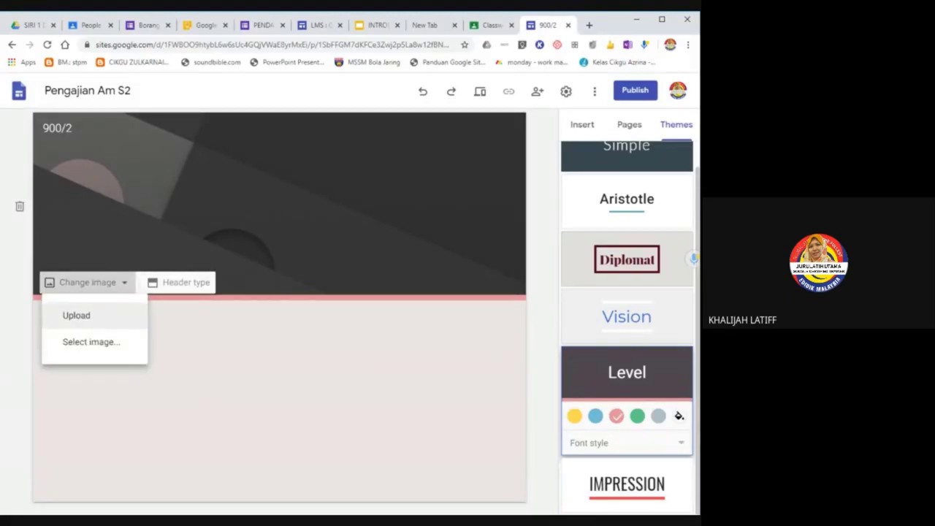
click(87, 348)
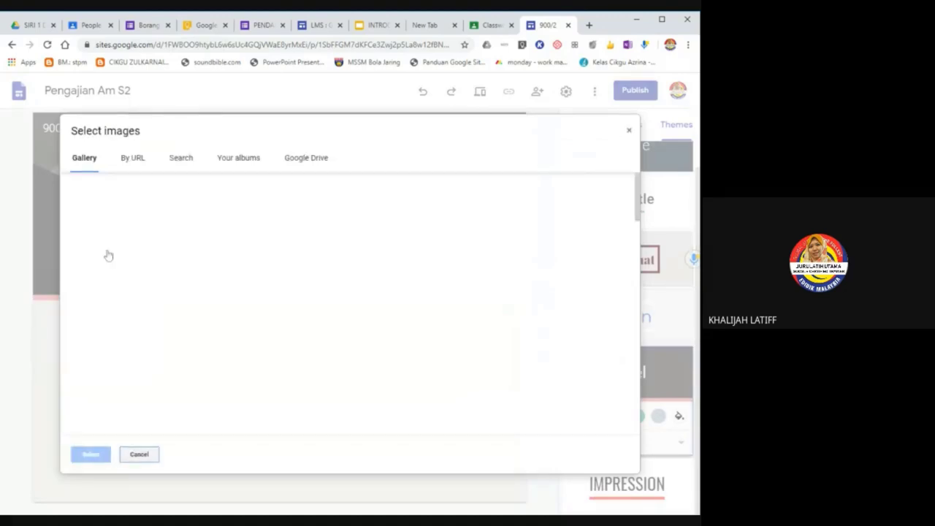
scroll(108, 255, down, 5)
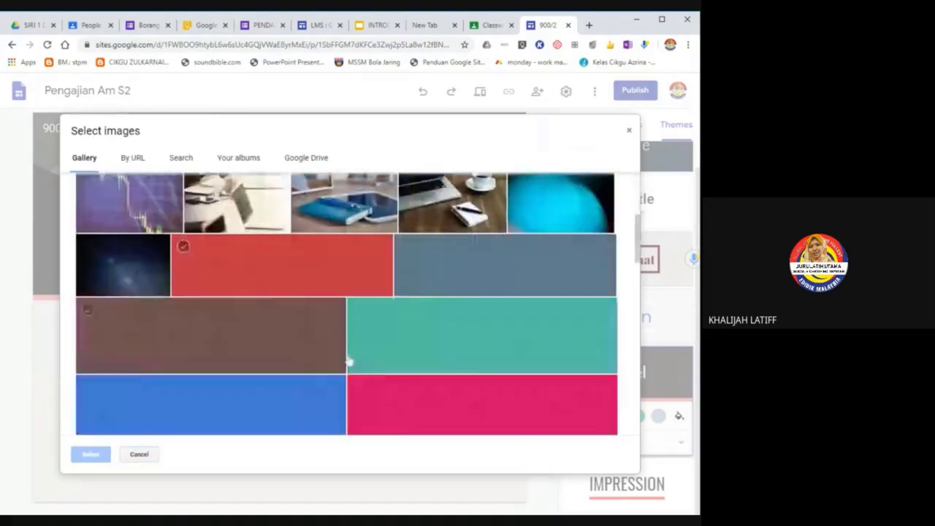
scroll(348, 361, down, 8)
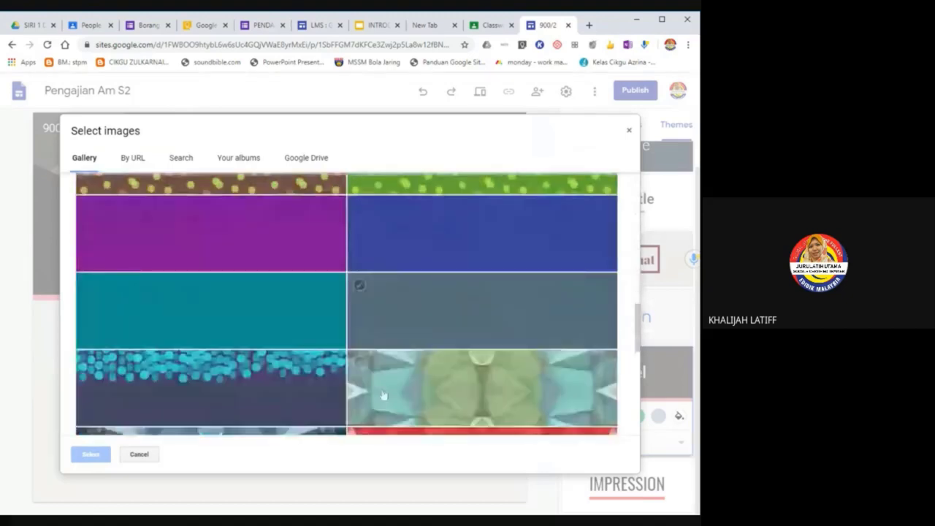
scroll(383, 396, down, 1)
click(134, 157)
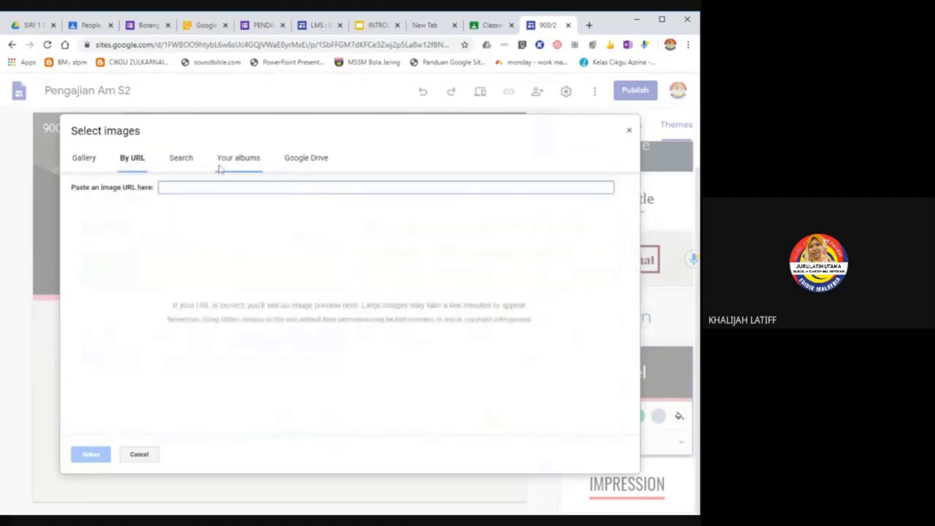
- Search images for 'WALLPAPER RIVER' and pick the blue-sky river photo
click(182, 164)
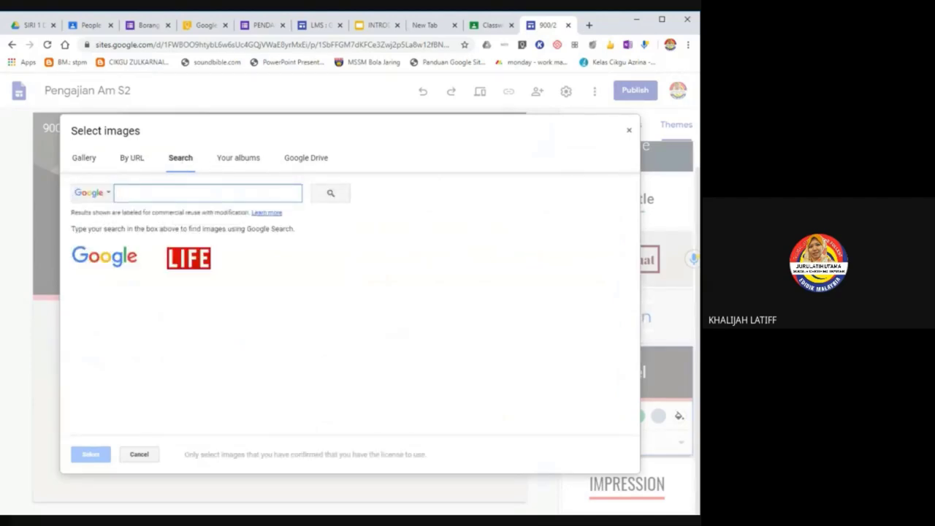
text(WALL)
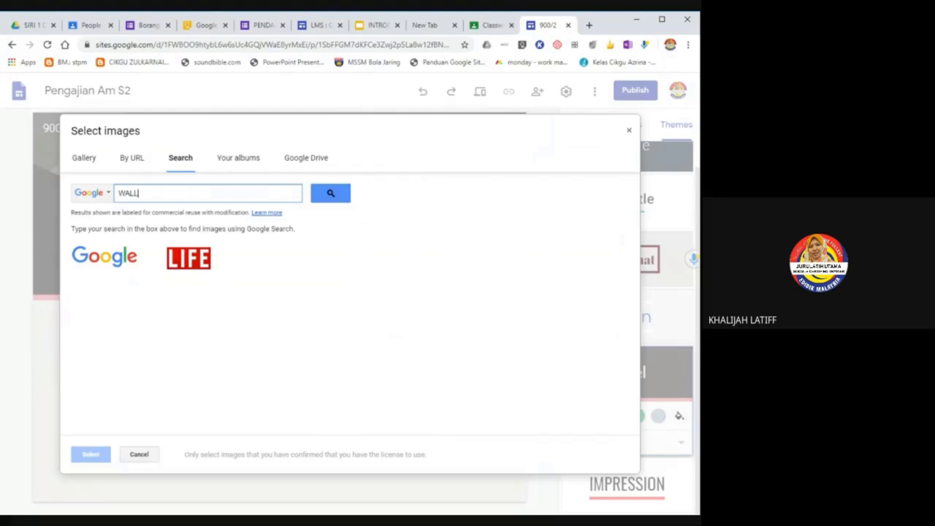
text(PAPER RIVER)
key(Return)
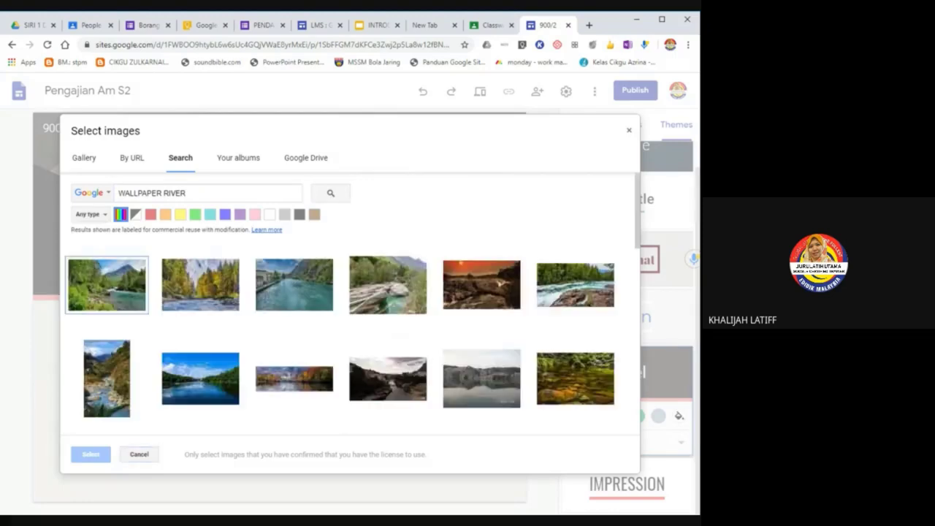
click(224, 386)
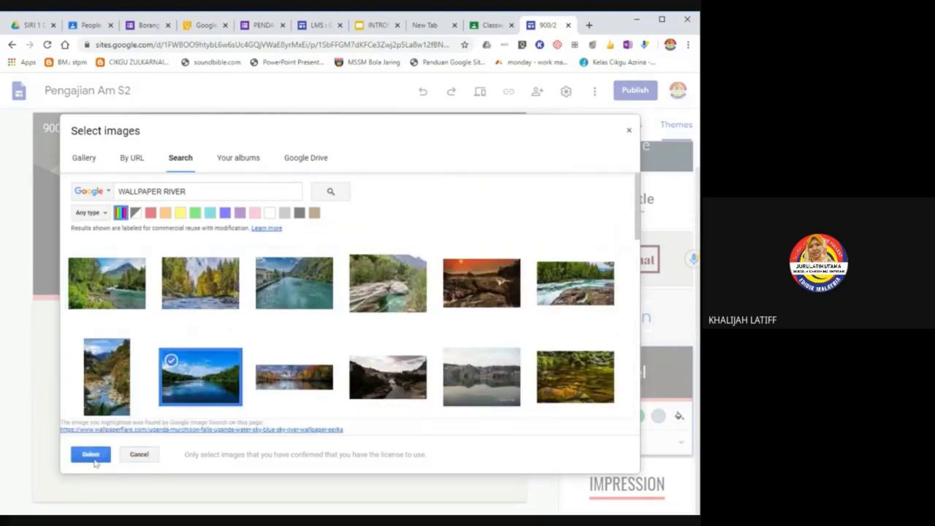
- Browse albums and Drive, then select the course banner from the June 17, 2019 album
click(243, 162)
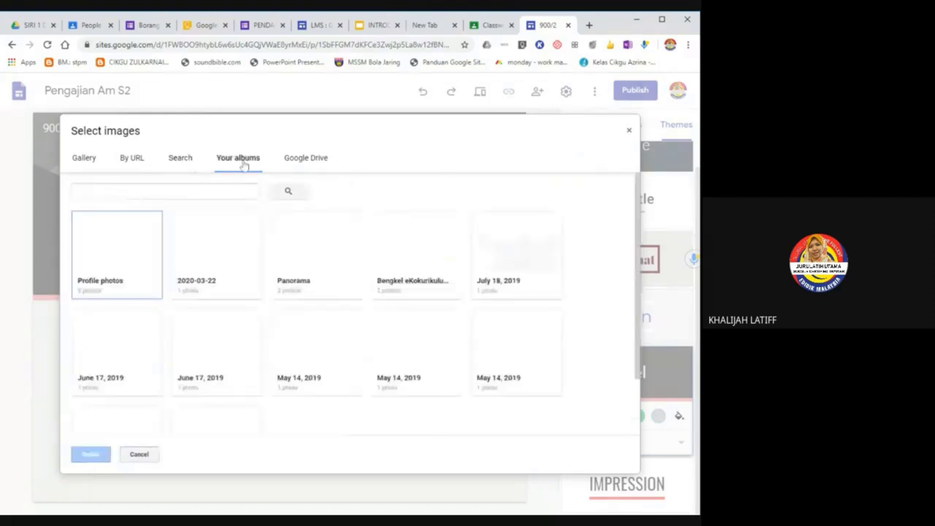
click(305, 158)
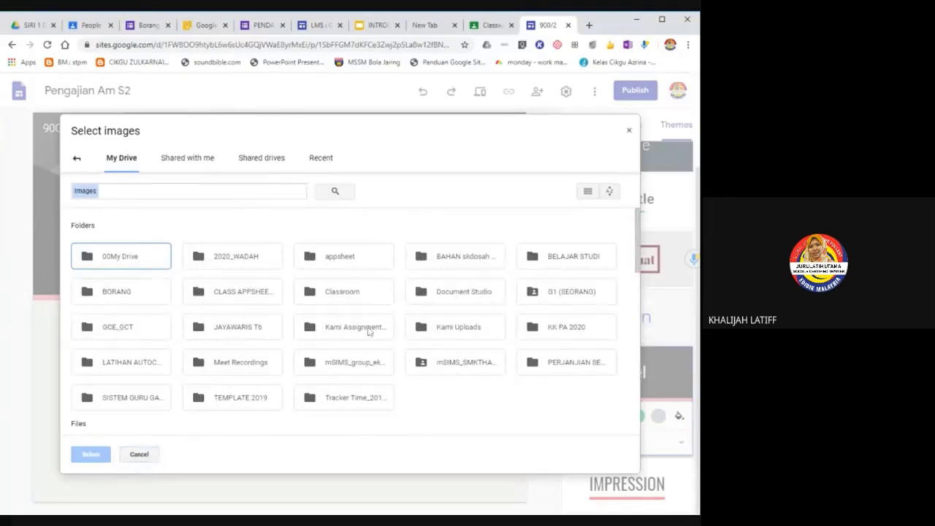
click(260, 158)
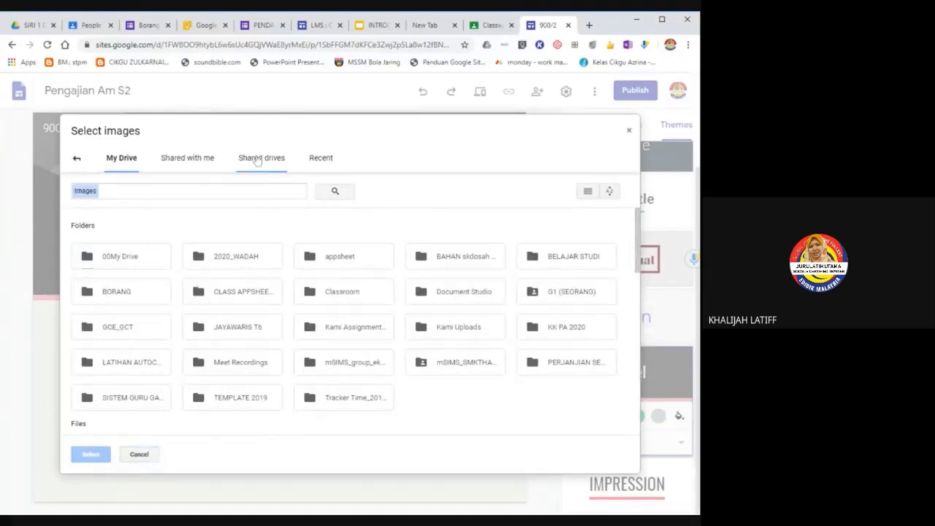
click(75, 161)
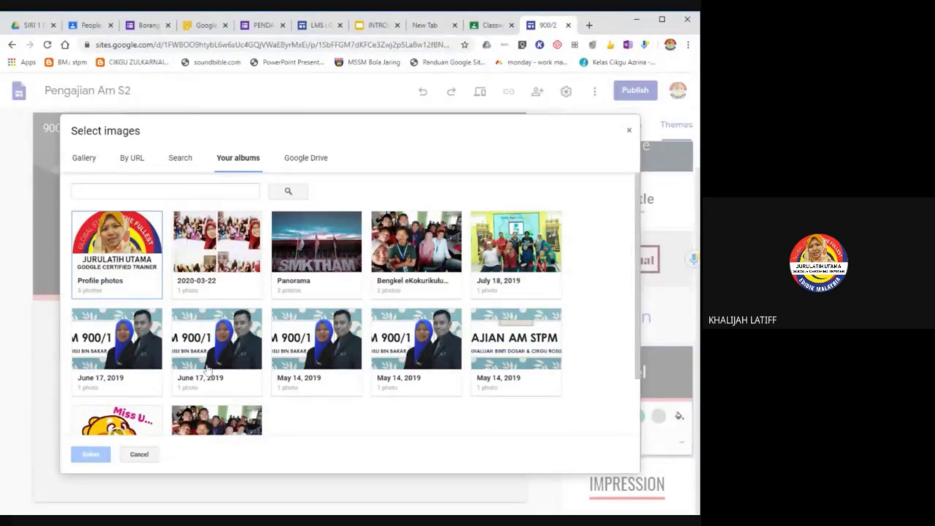
click(136, 345)
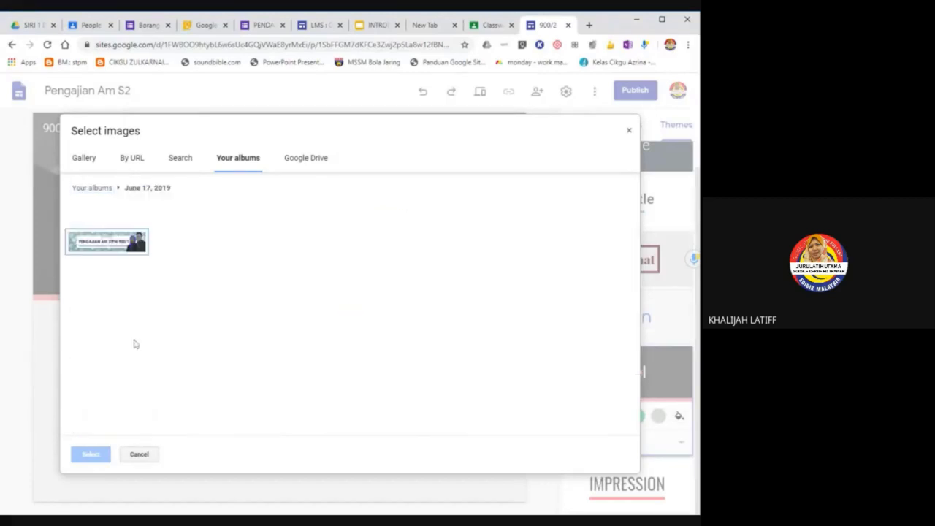
click(125, 242)
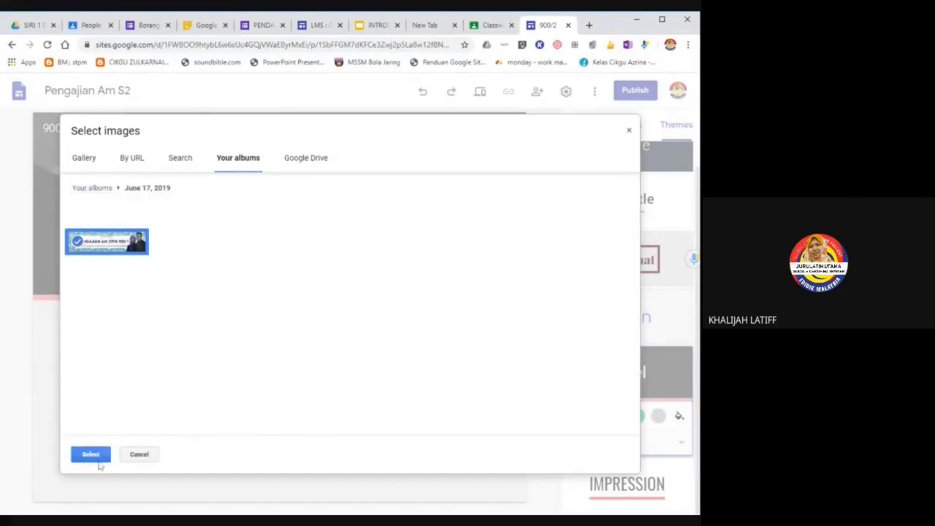
click(91, 455)
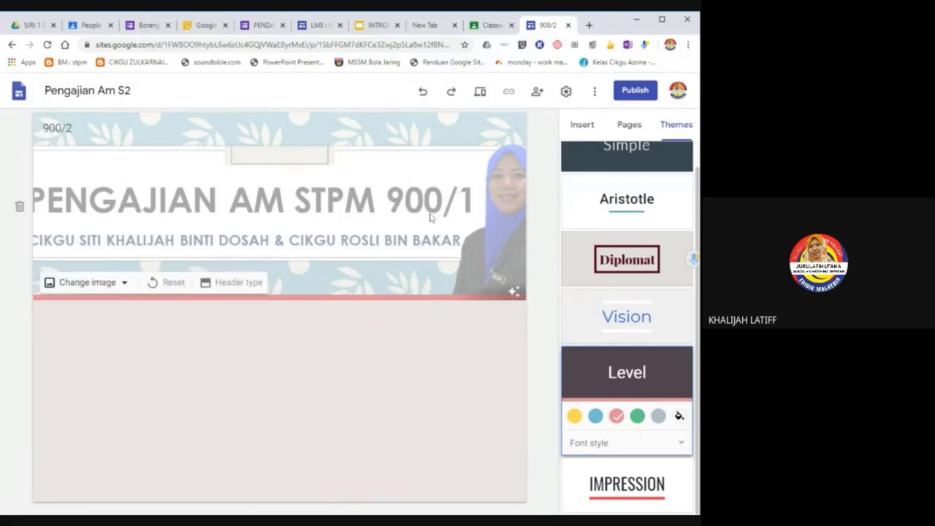
- Turn off the readability darkening on the header image
click(514, 291)
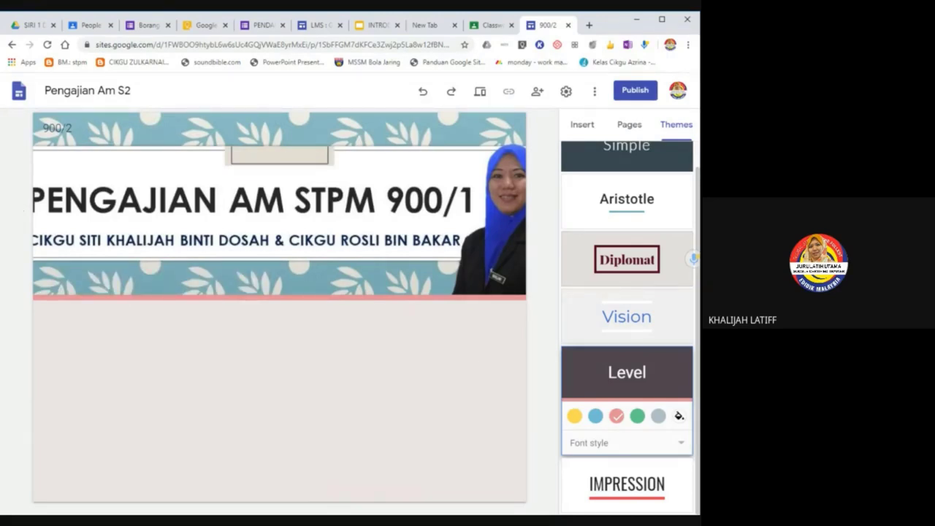
mouse_move(119, 276)
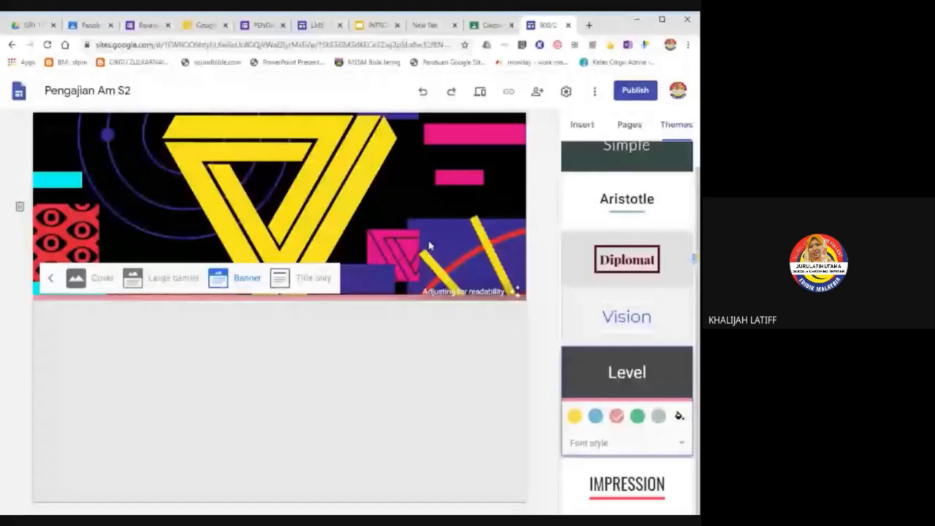
- Change the header type to Large banner, then to Cover, and close the layout choices
click(151, 279)
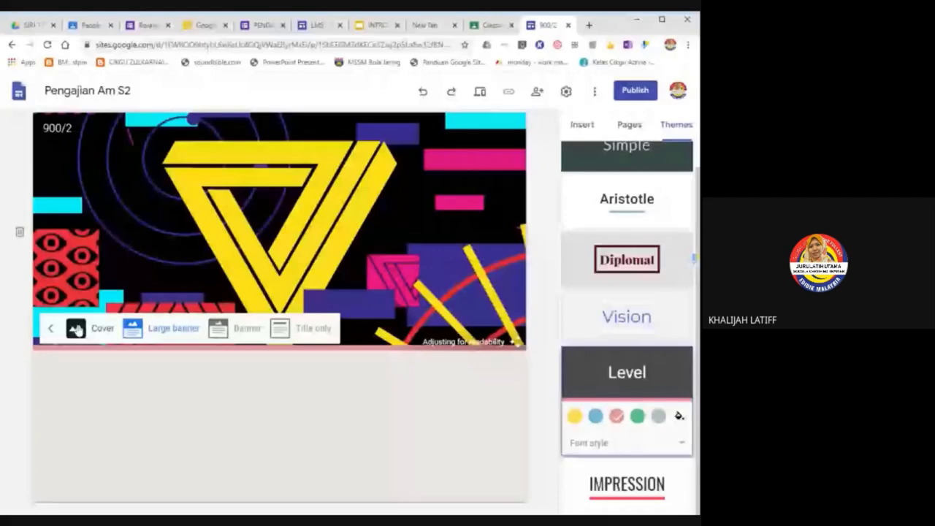
click(77, 330)
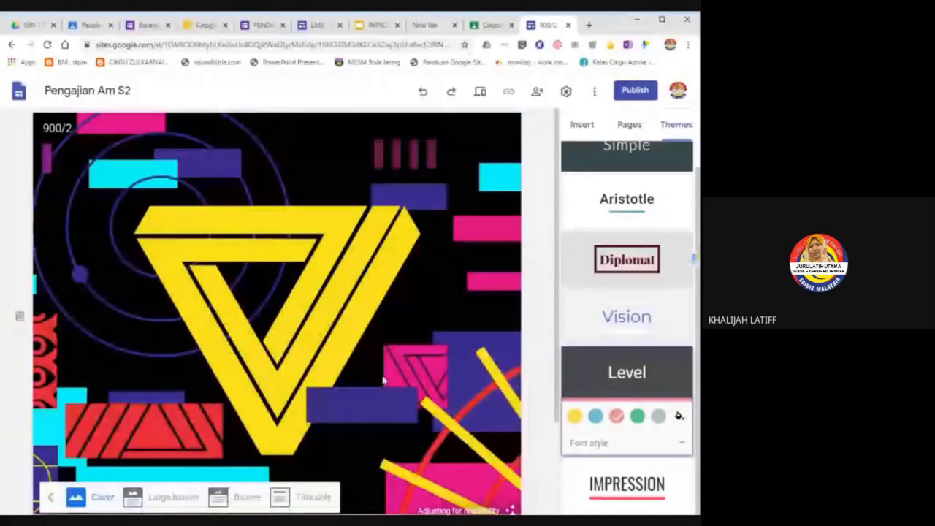
click(452, 398)
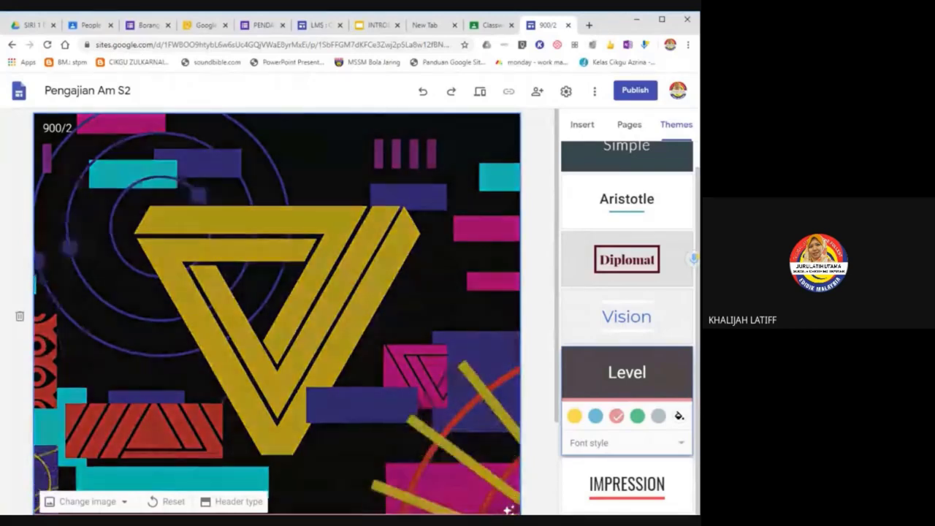
scroll(219, 403, down, 1)
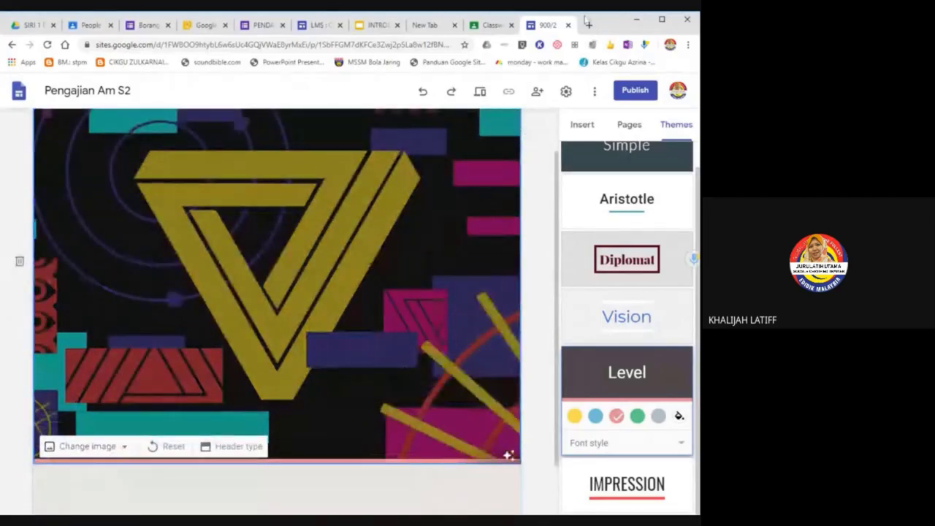
- In a new tab, search Google for 'RIVER.GIF' and view the image results
click(431, 26)
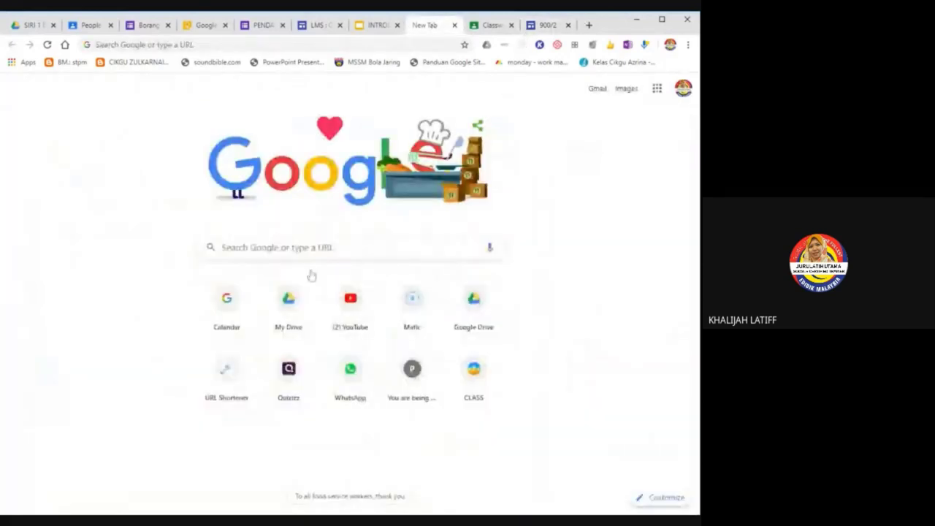
click(308, 248)
text(RIVER)
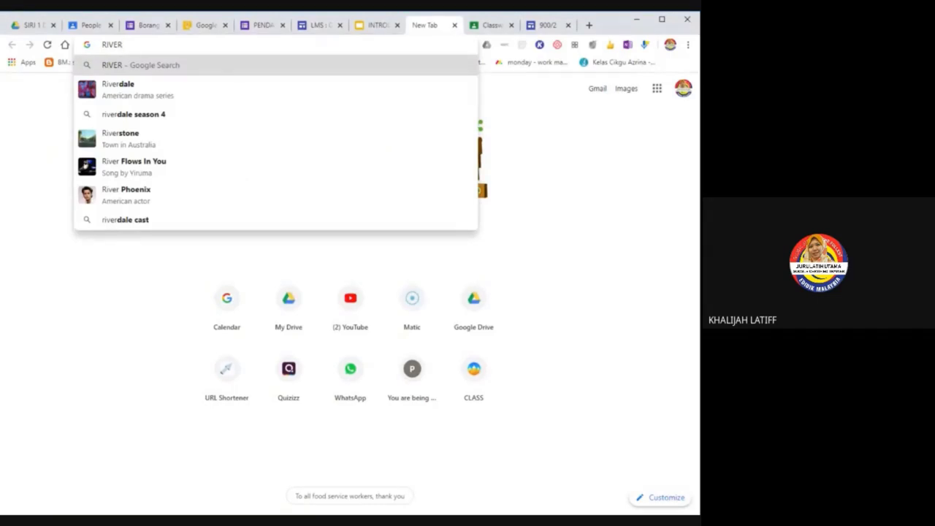
text(.)
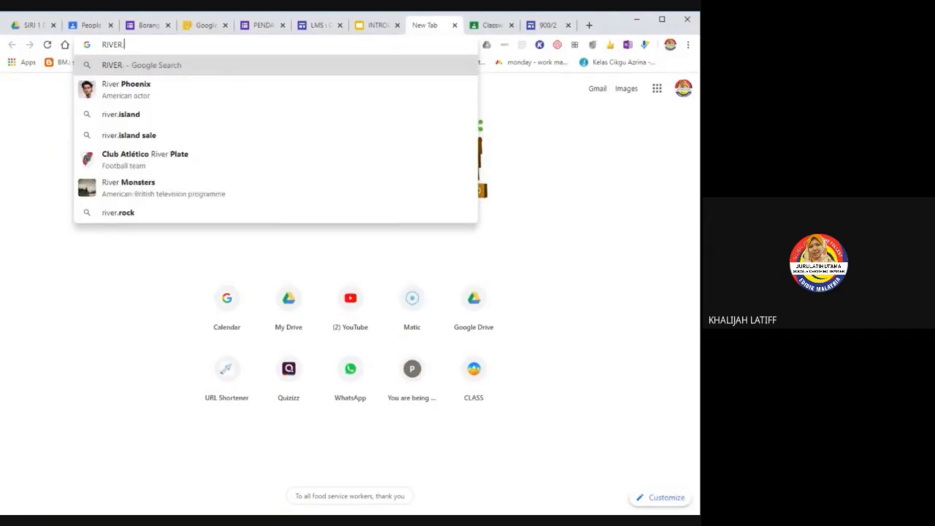
text(GIF)
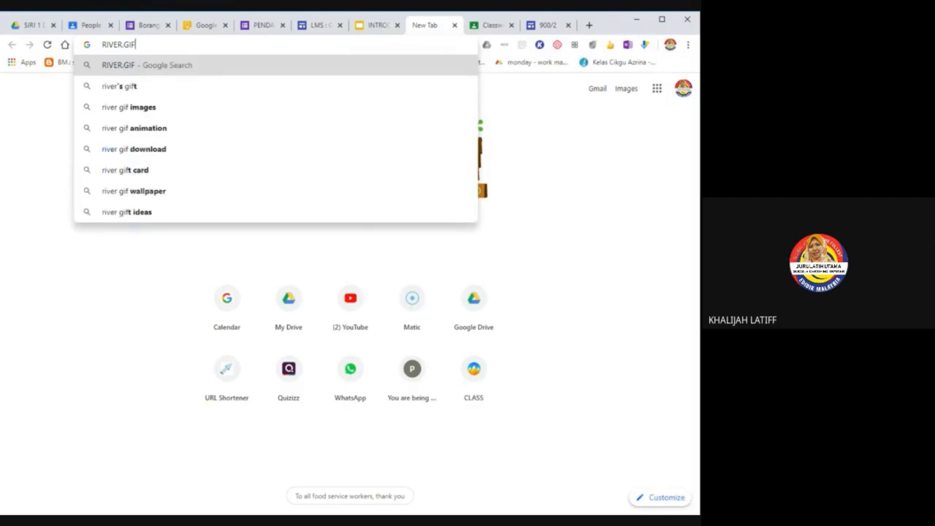
key(Return)
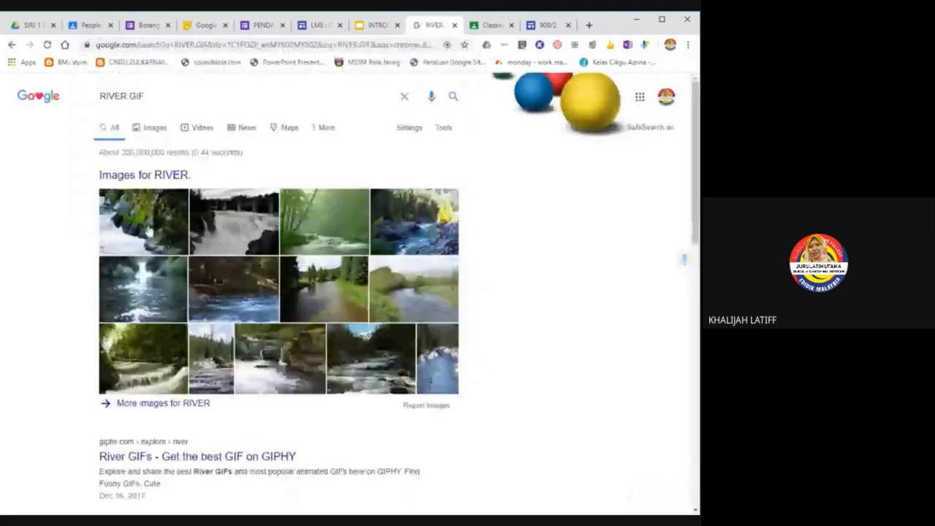
click(149, 229)
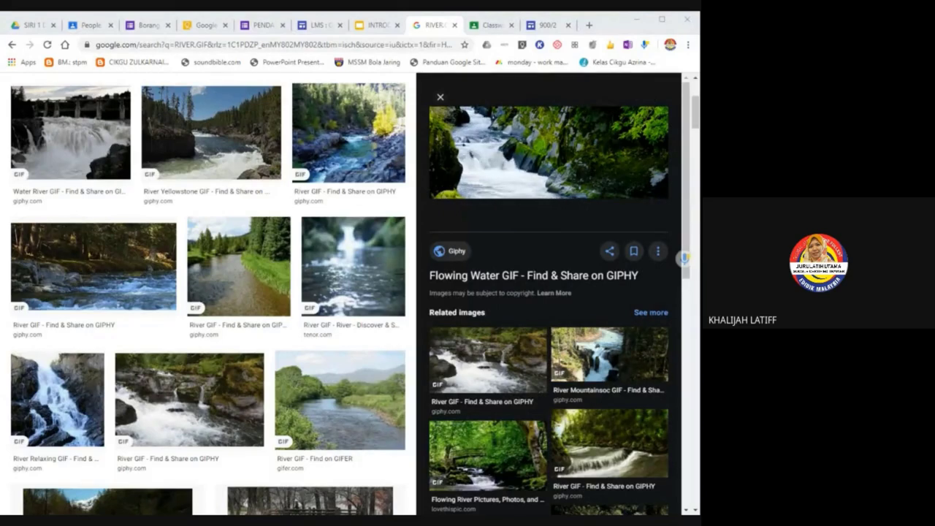
- Save the flowing-water GIF as RIVER.gif and return to the Sites editor
key(Return)
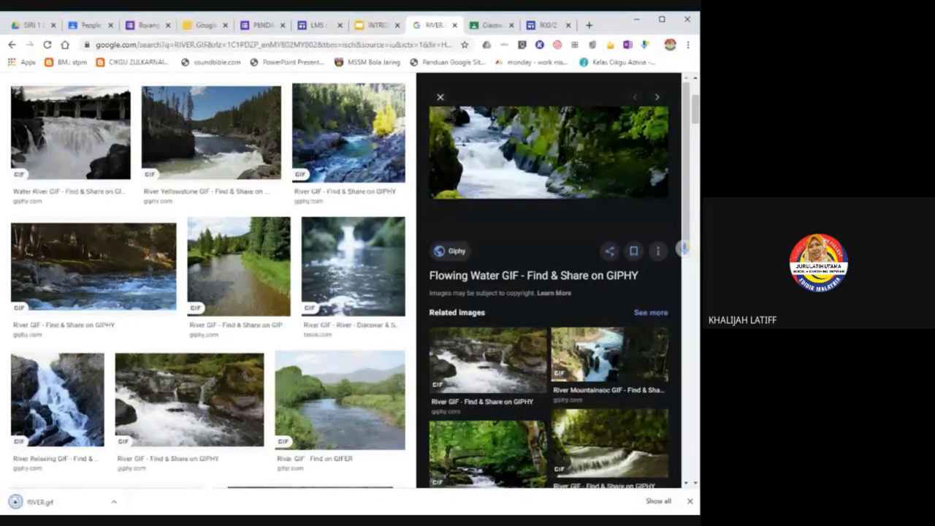
click(440, 96)
click(547, 25)
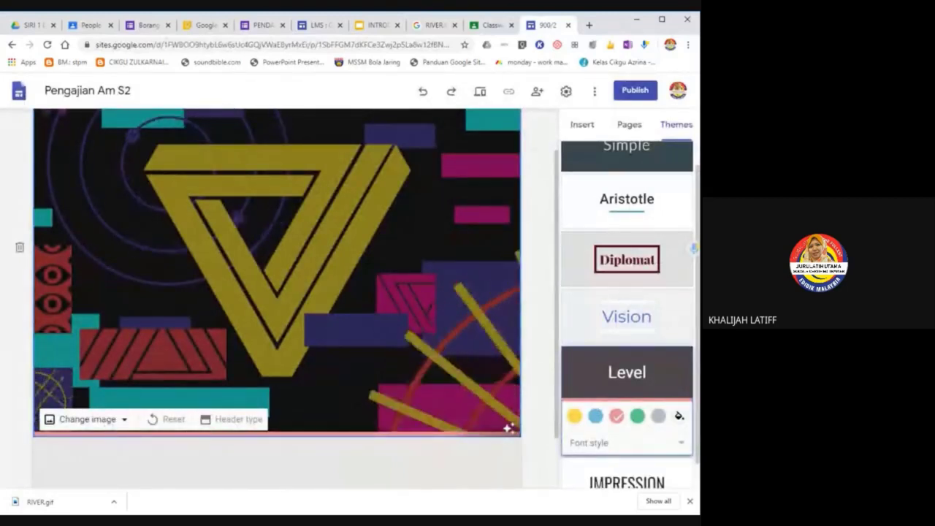
- Upload RIVER.gif as the new 900/2 header image
click(108, 424)
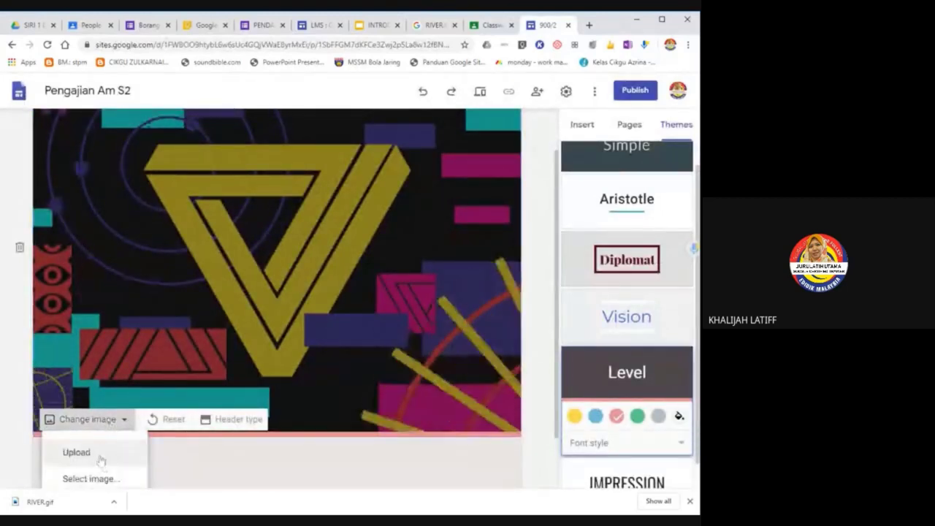
click(101, 460)
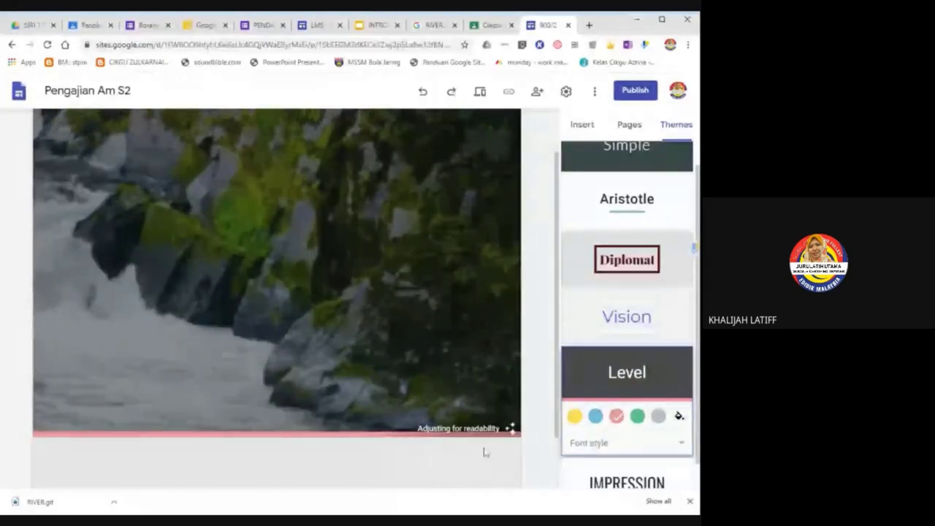
mouse_move(486, 442)
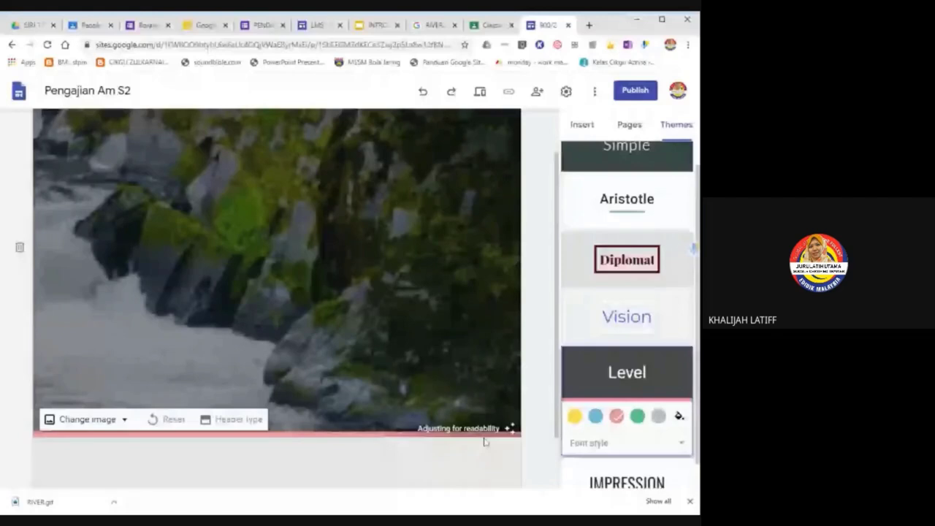
scroll(485, 442, up, 1)
scroll(433, 460, down, 1)
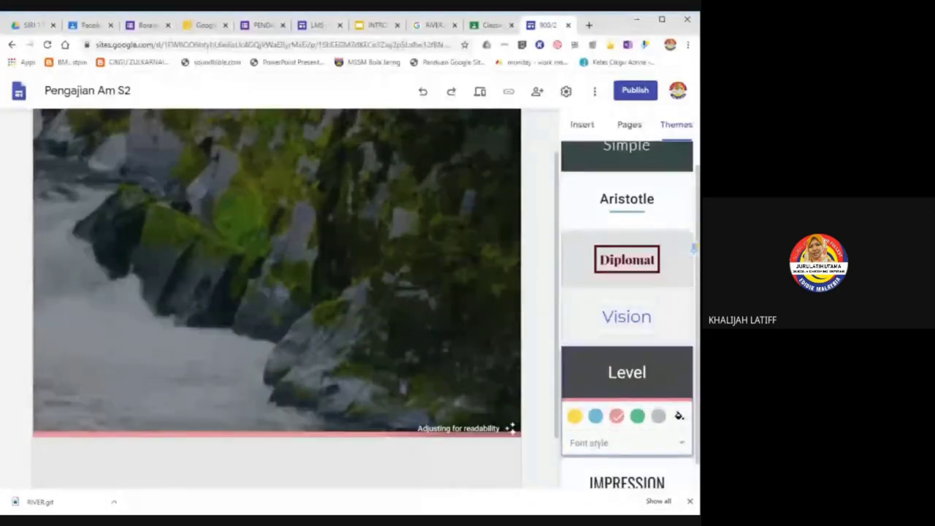
- Set the header type to Large banner
mouse_move(511, 428)
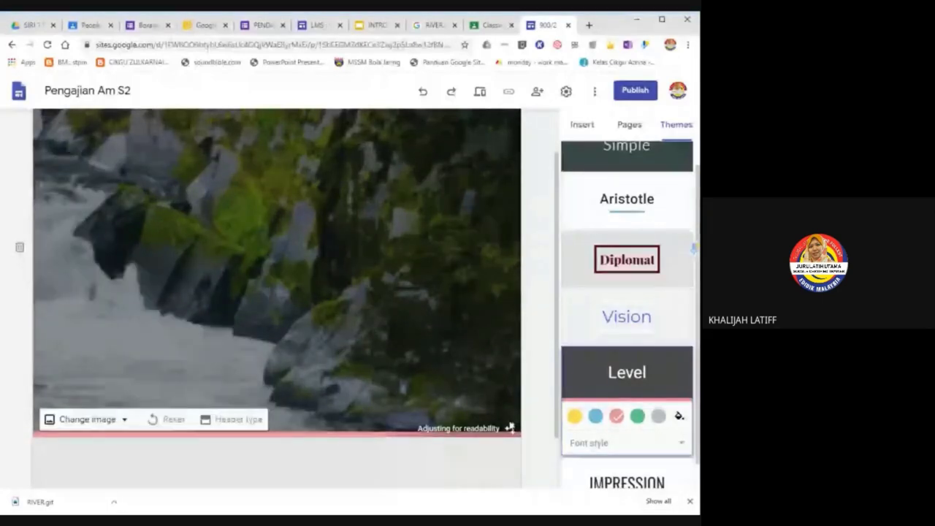
click(232, 472)
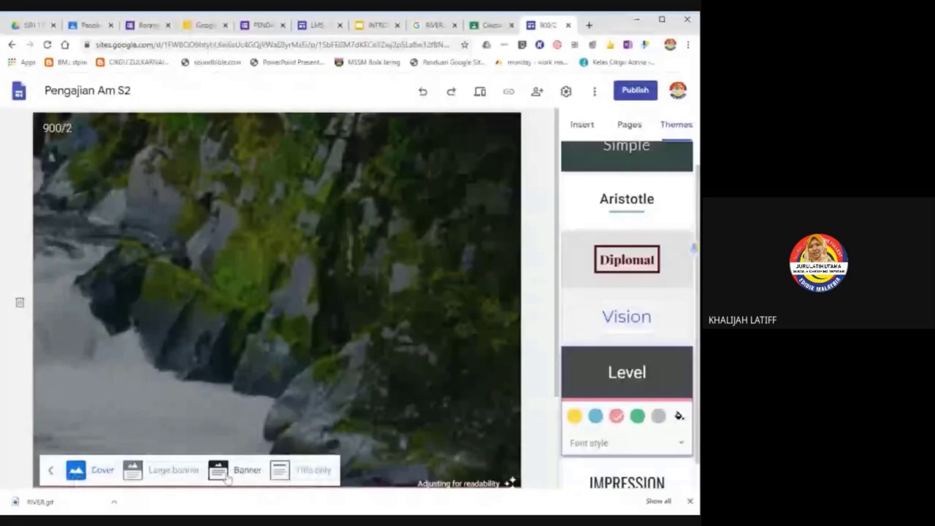
click(187, 479)
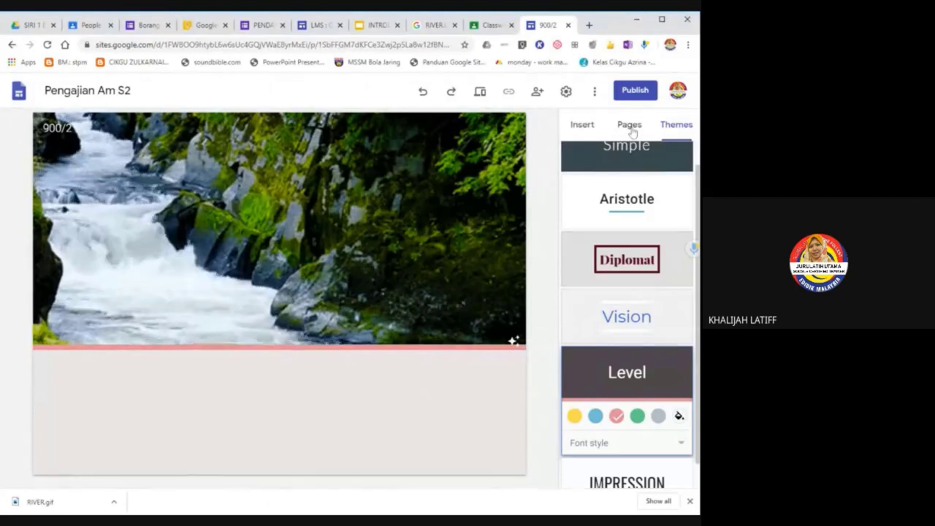
- Insert a text box reading 'WELCOME TO' / 'PENGAJIAN AM SEMESTER 2' on two lines
click(582, 125)
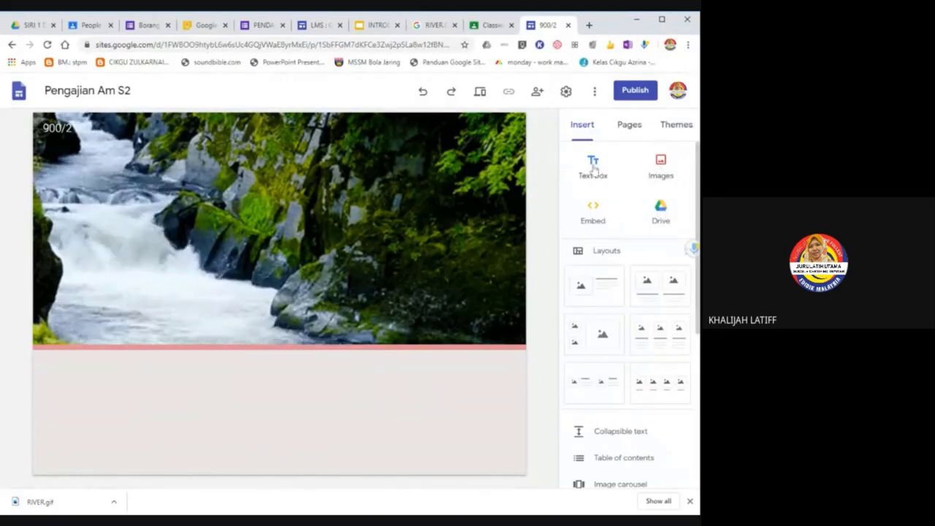
click(593, 167)
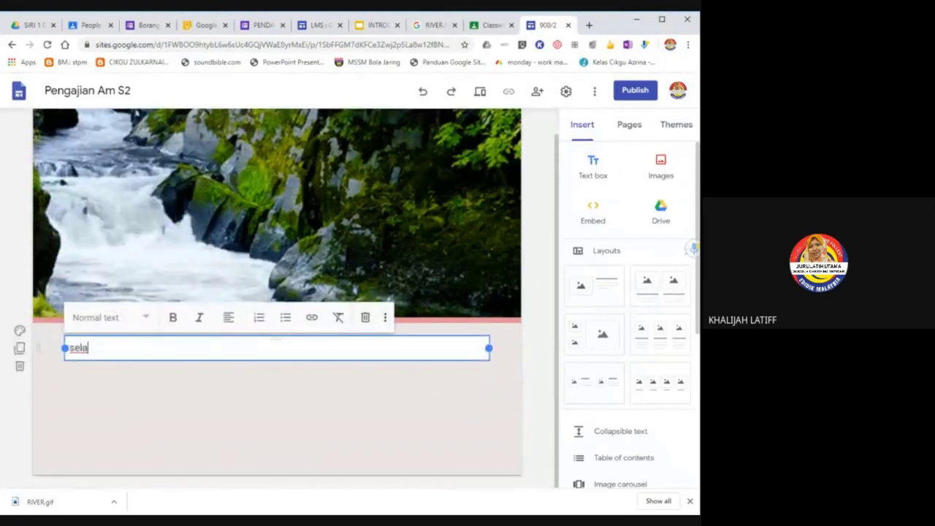
text(WEL)
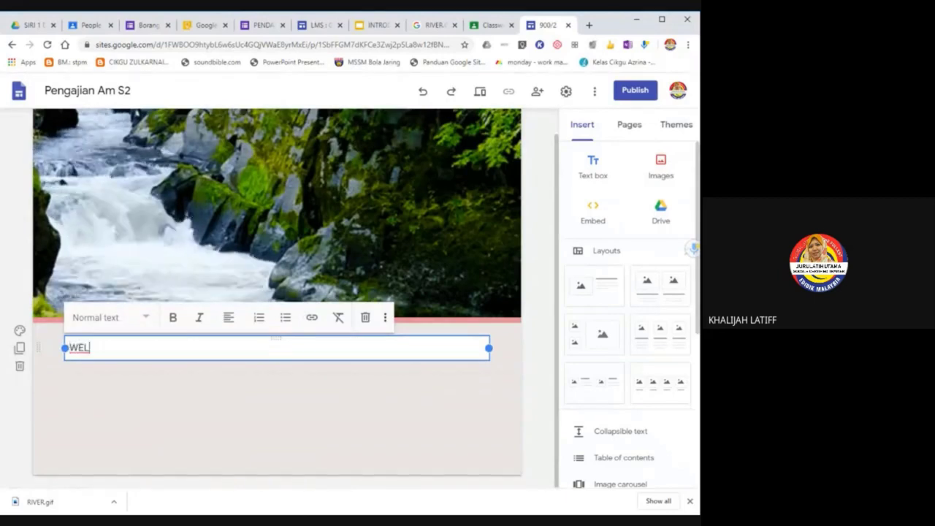
text(COME TO SET)
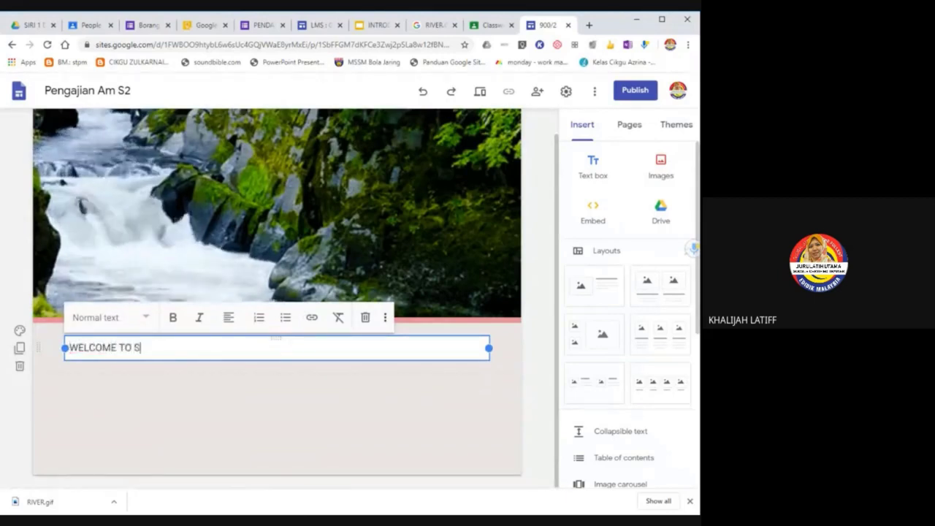
key(BackSpace)
key(BackSpace)
key(BackSpace)
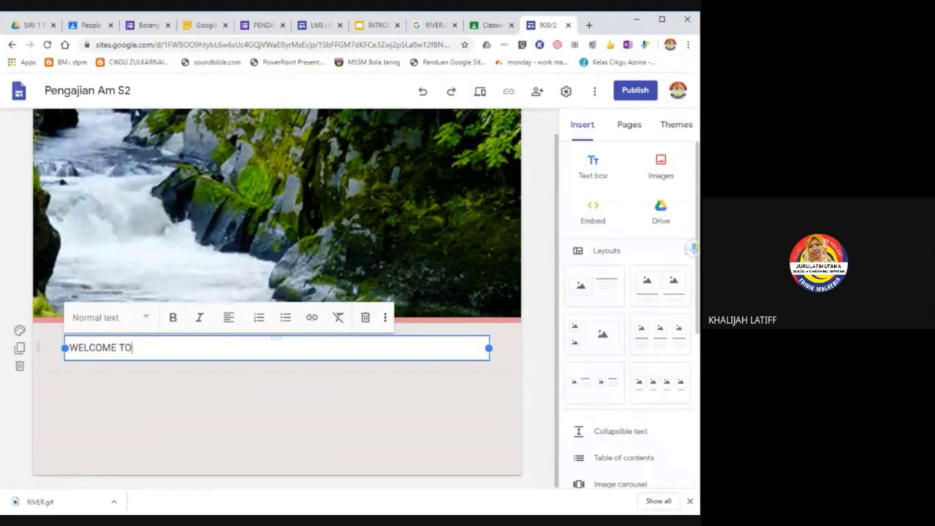
key(Return)
text(PENGA)
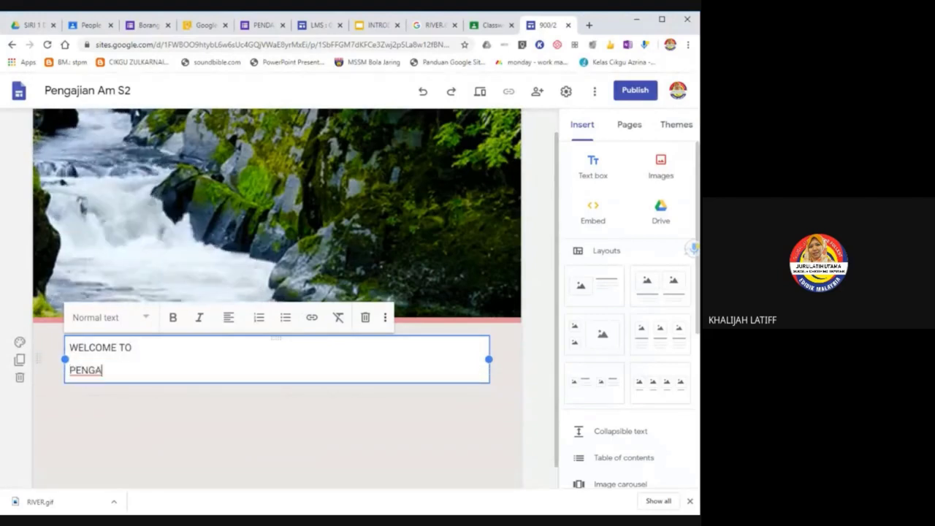
text(JIAN AM SEMESTER )
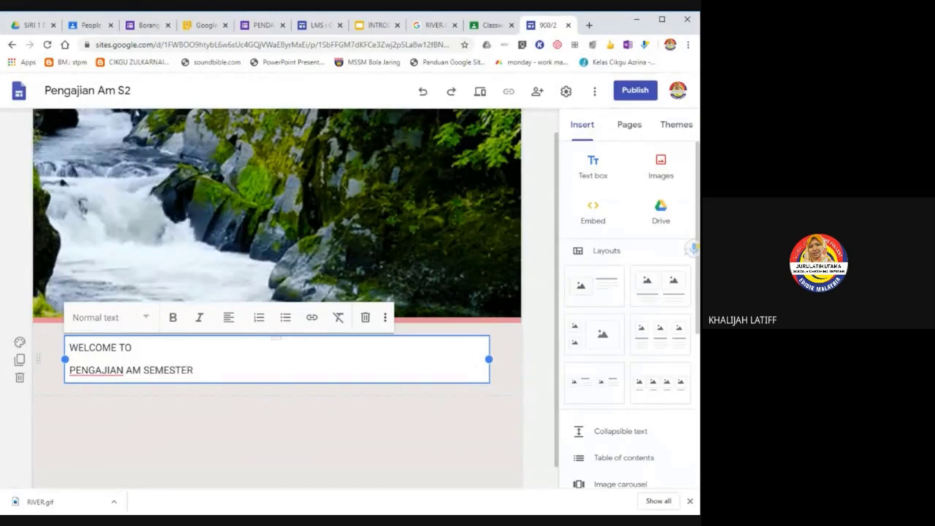
text(2)
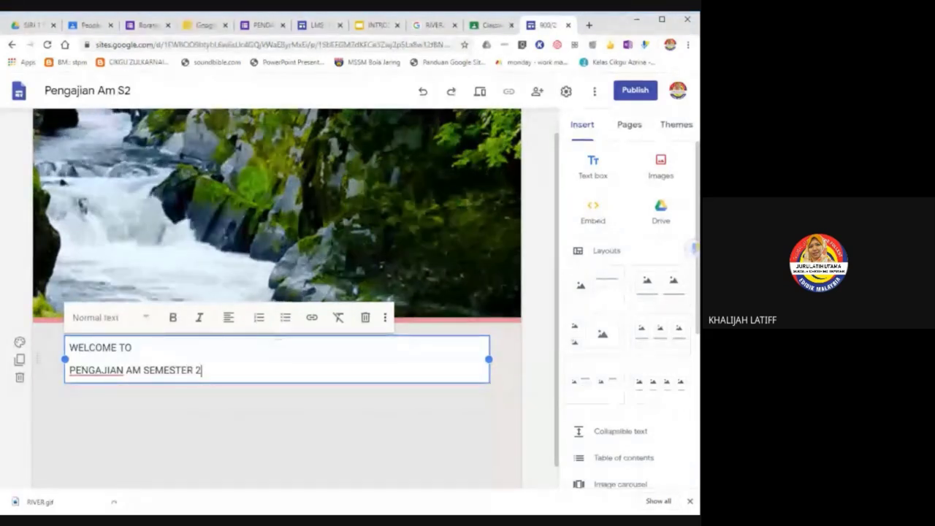
- Make both lines bold, centred and Title style, then narrow the text box slightly
key(ctrl+shift+Left)
key(ctrl+shift+Left)
key(ctrl+shift+Left)
key(ctrl+shift+Left)
key(shift+Up)
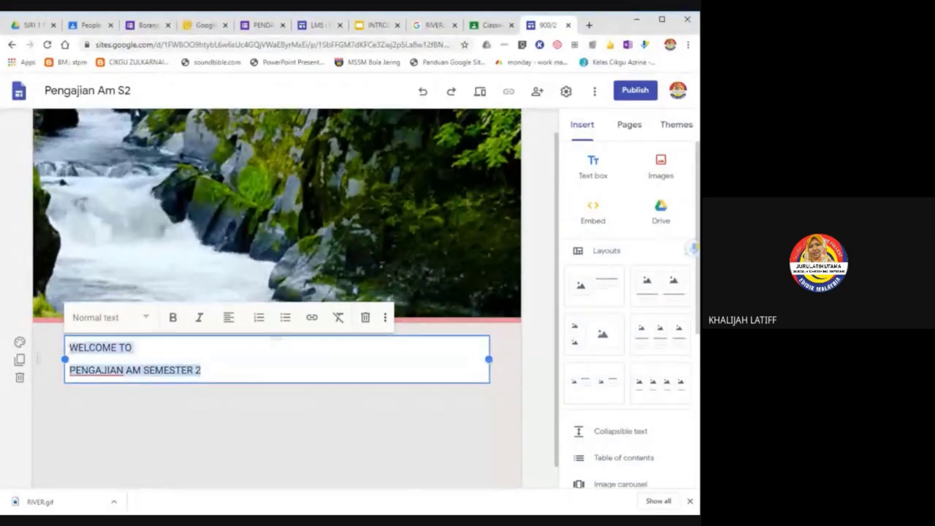
click(170, 320)
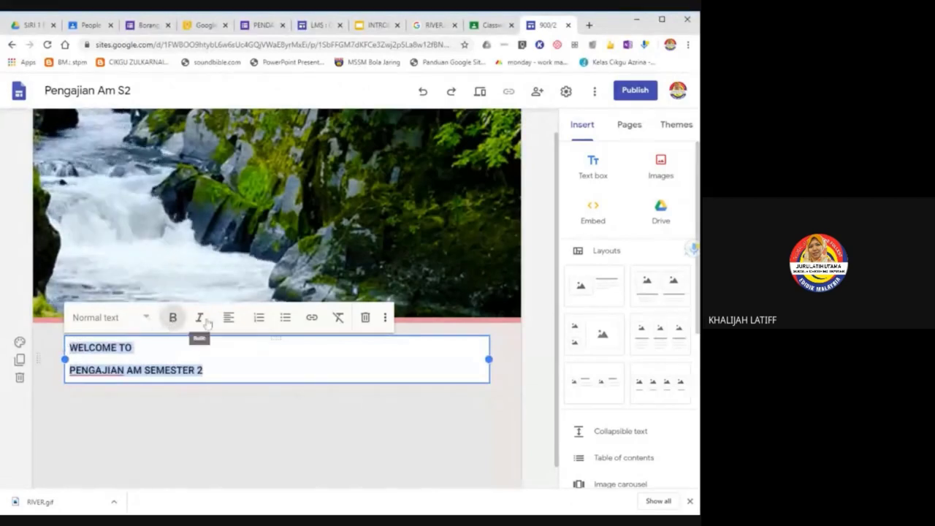
click(228, 320)
click(231, 353)
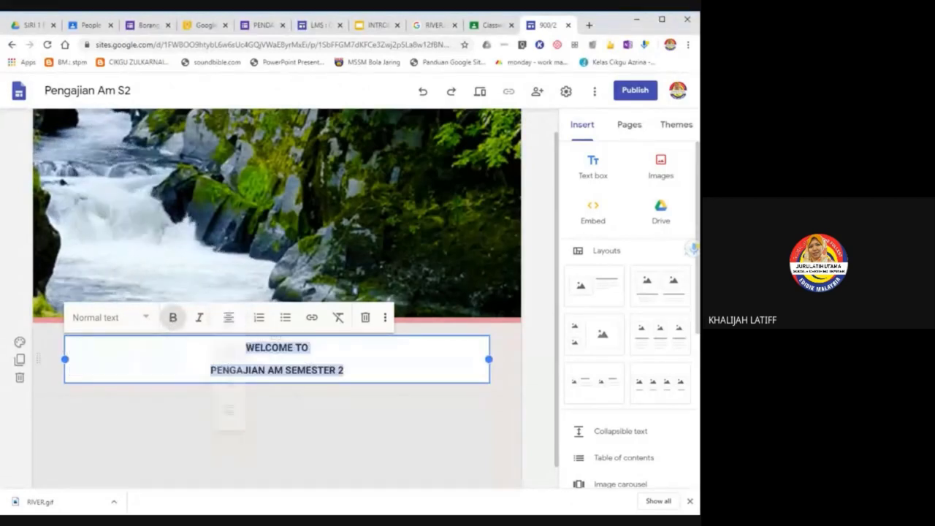
click(145, 319)
click(127, 356)
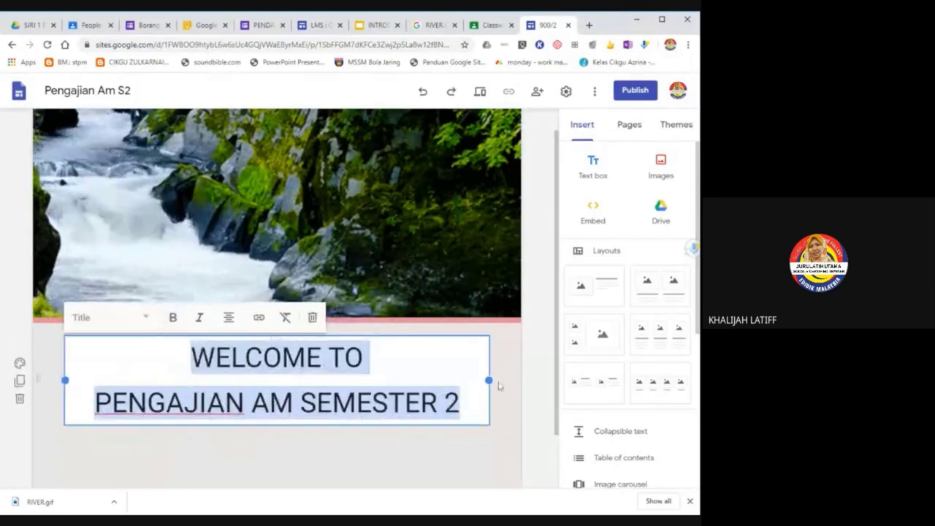
drag(490, 381, 453, 381)
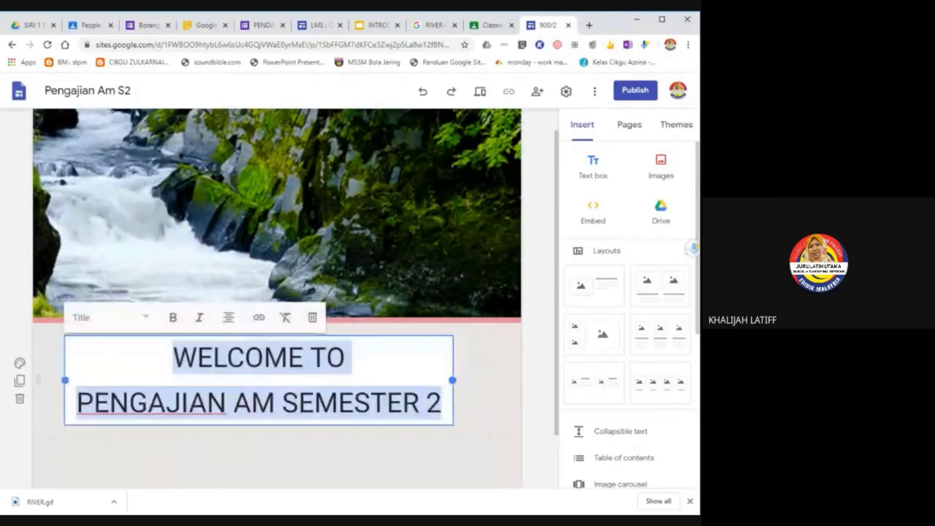
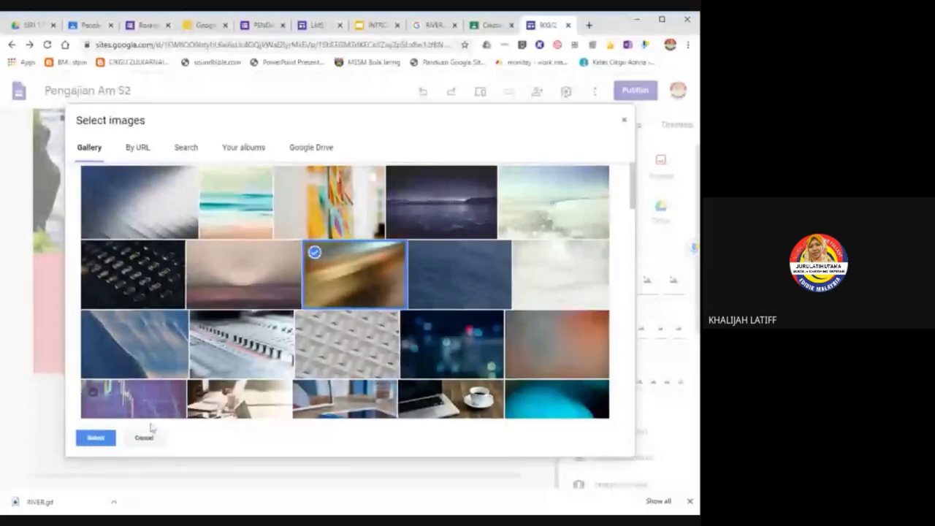
- Apply the brown photo, then switch the welcome title section to the plain light Emphasis 1 background
click(96, 438)
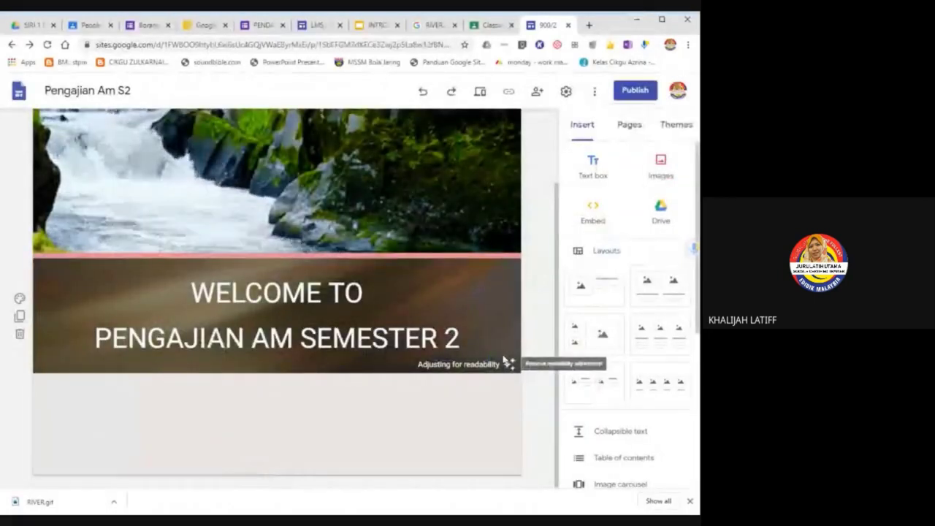
click(20, 298)
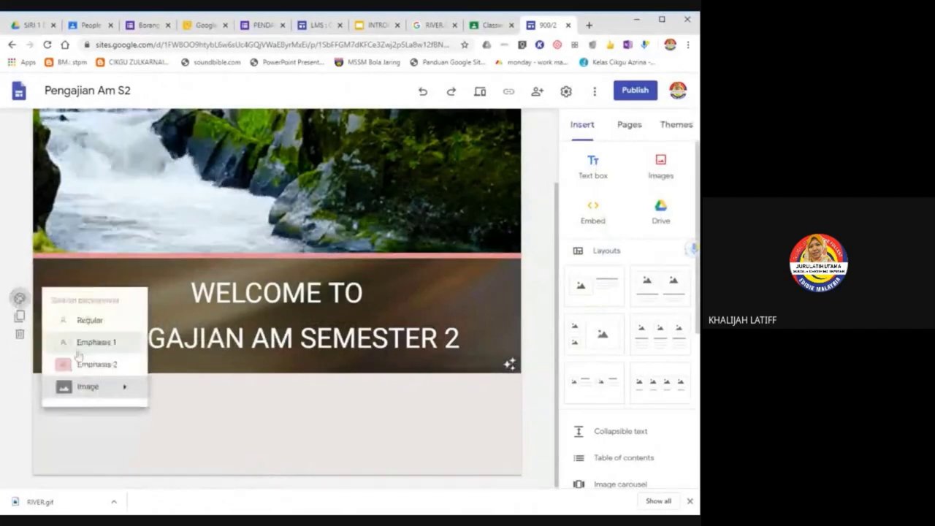
click(85, 365)
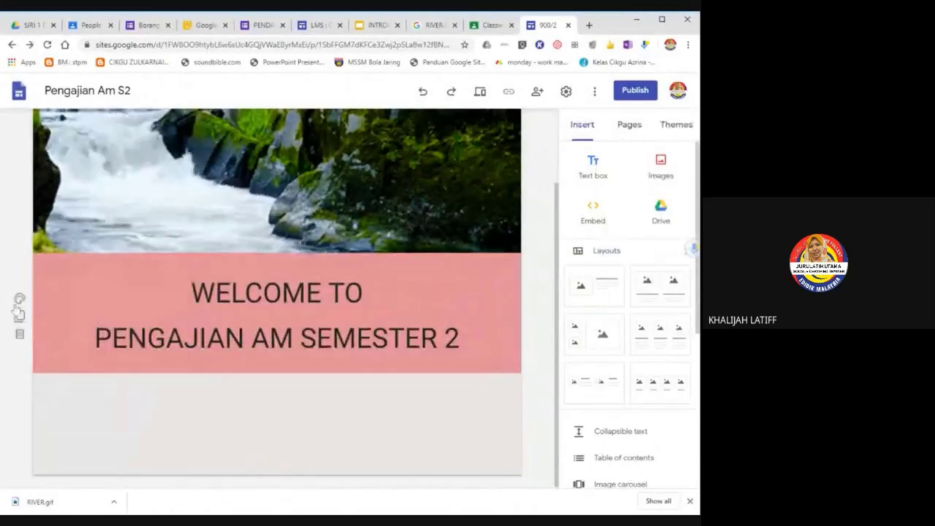
click(94, 342)
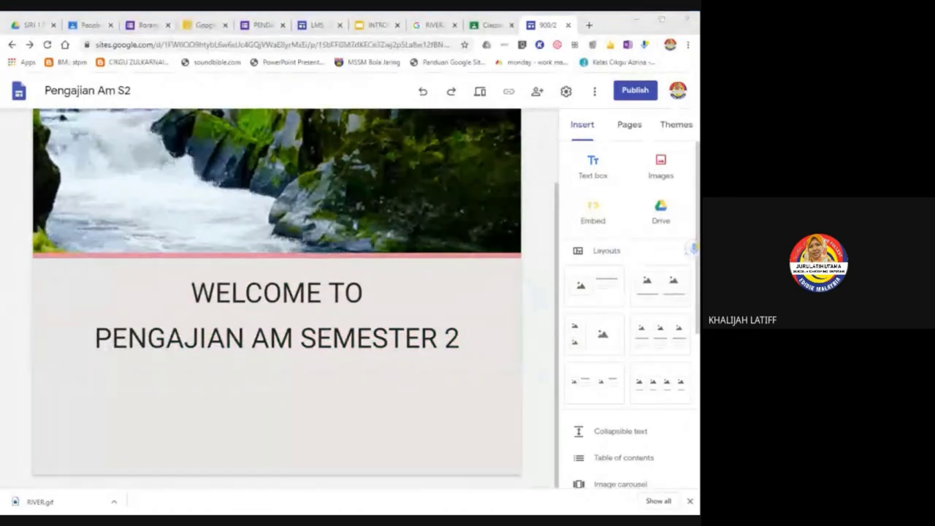
- Create a new page named BAB 1 from the Pages panel
click(640, 131)
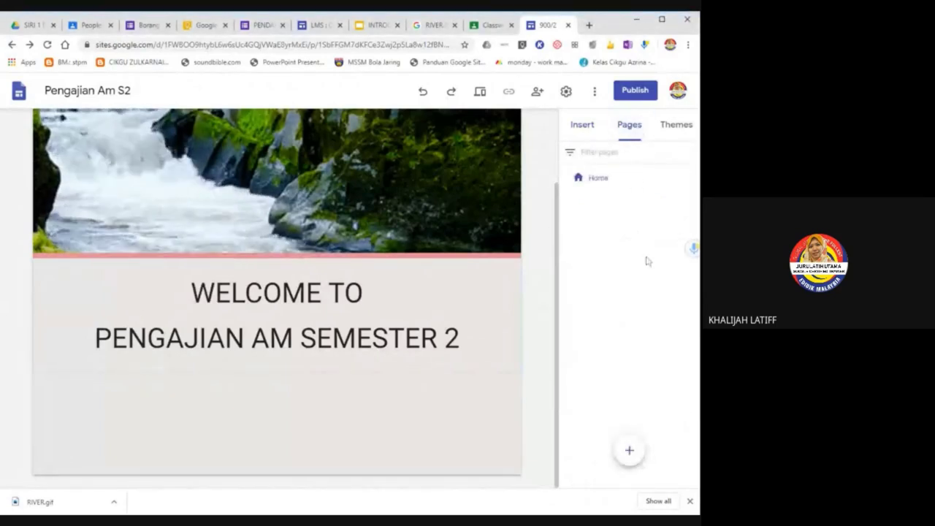
mouse_move(627, 447)
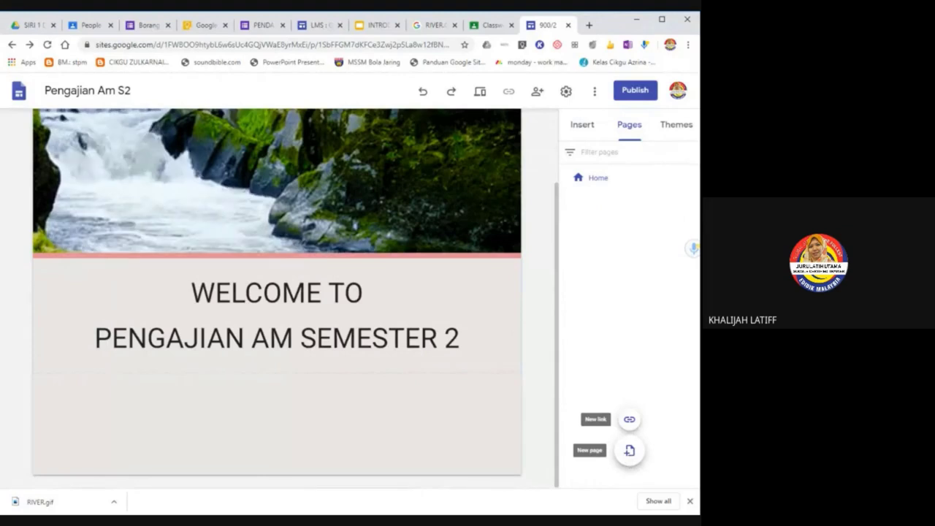
click(629, 450)
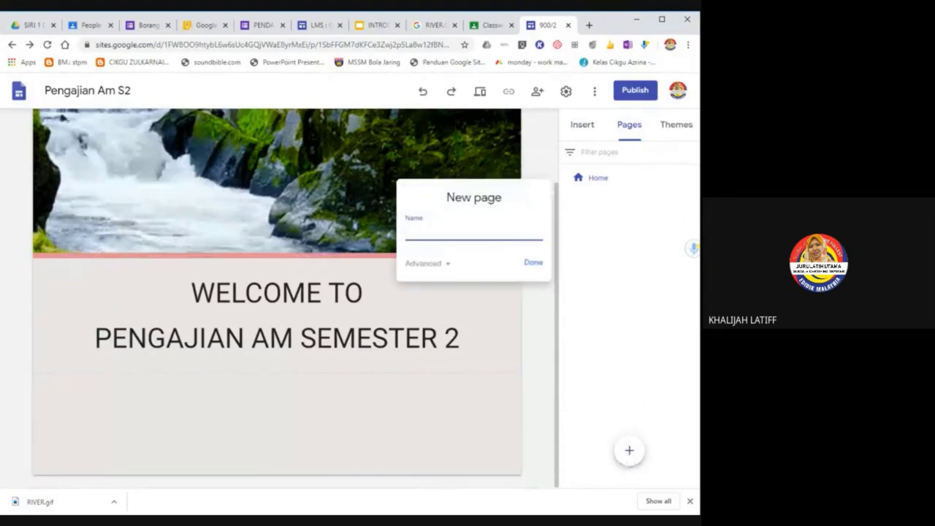
text(bab)
key(BackSpace)
key(BackSpace)
key(BackSpace)
text(BA)
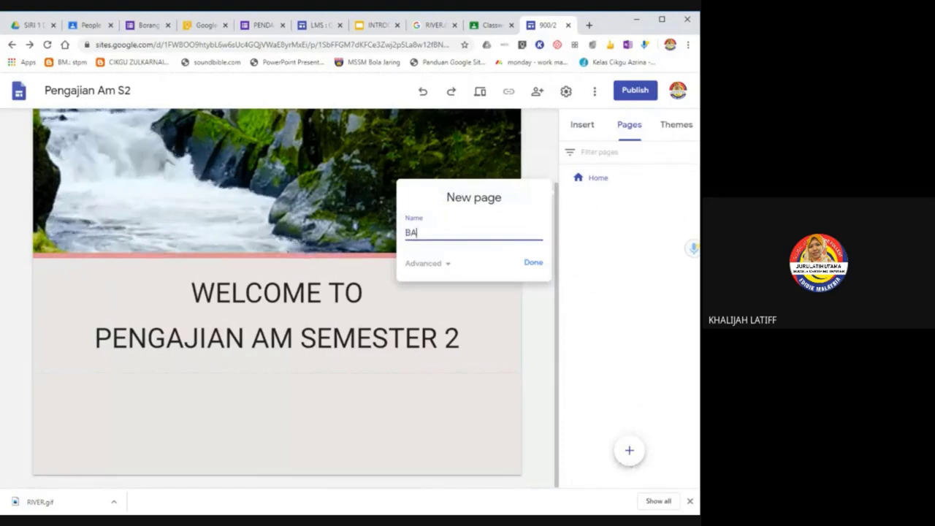
text(B 1)
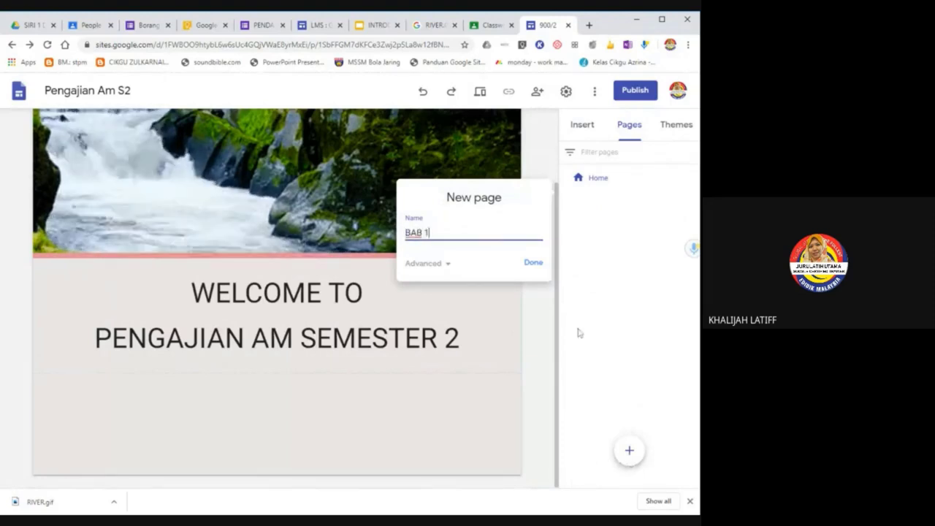
click(530, 261)
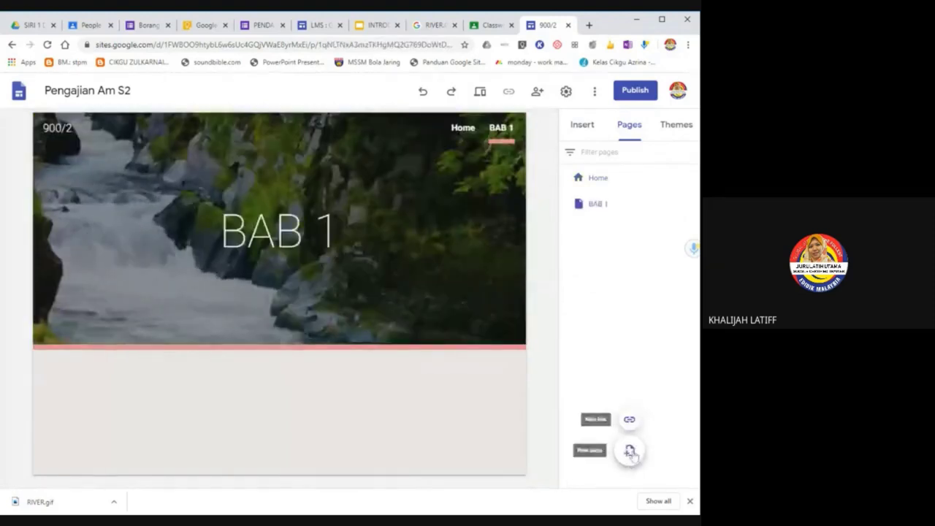
- Add a second new page named BAB 2
click(629, 451)
text(BAB 2)
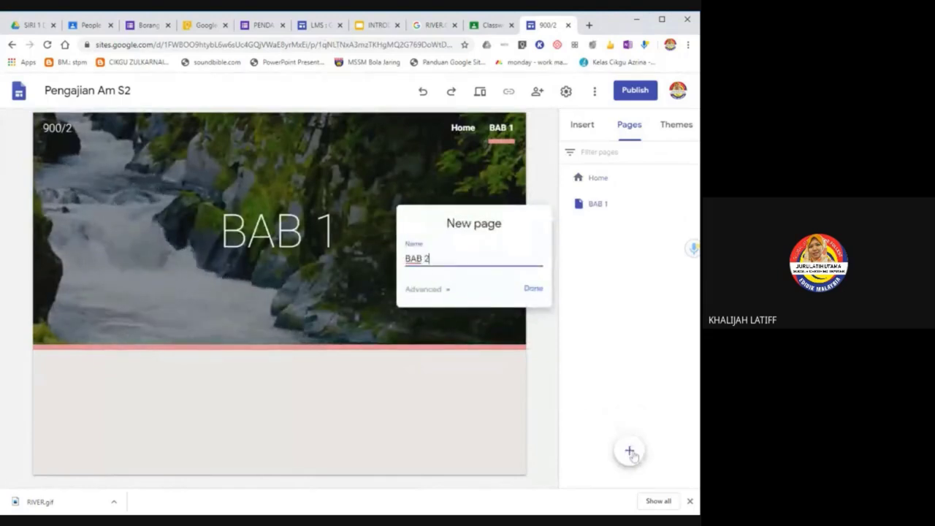
key(Return)
mouse_move(635, 456)
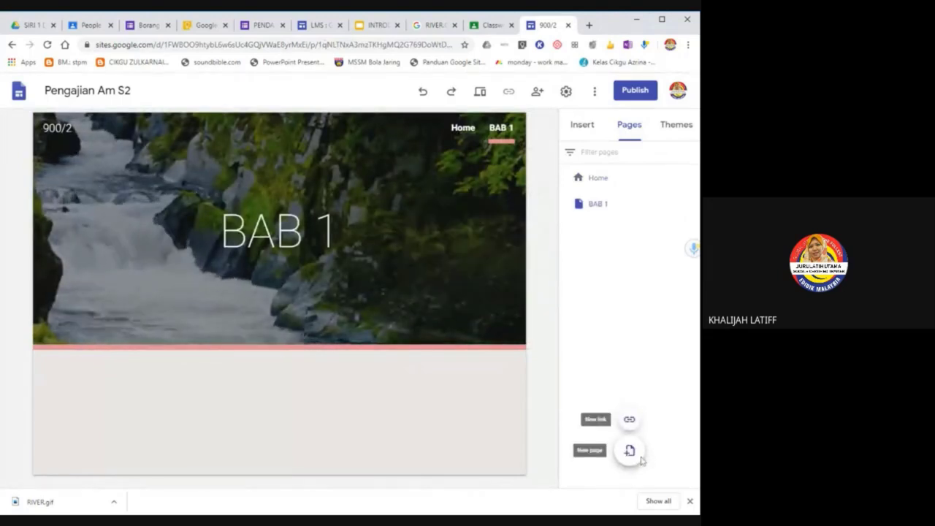
click(635, 453)
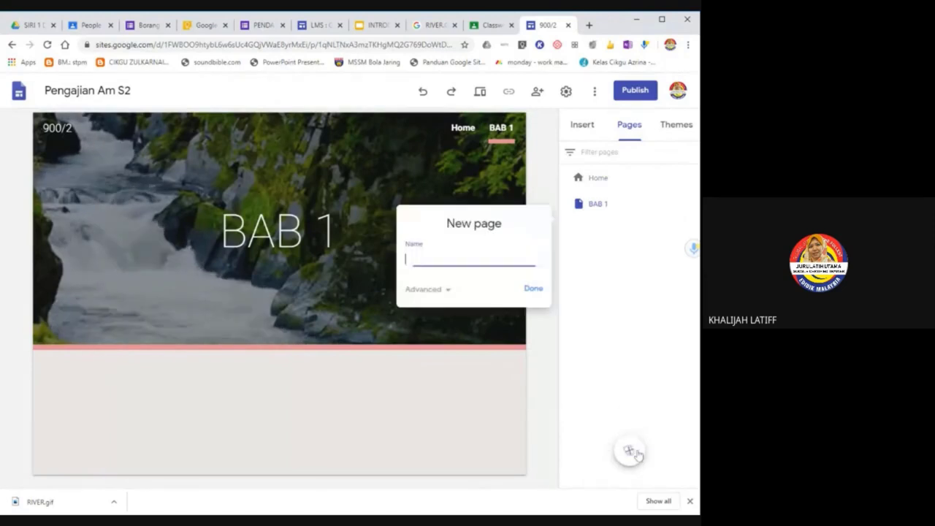
text(BAB )
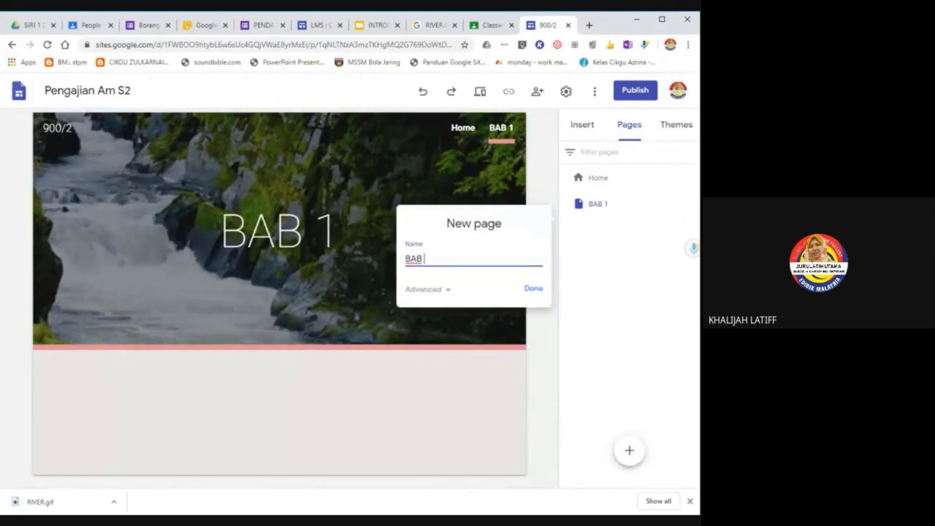
text(2)
click(533, 289)
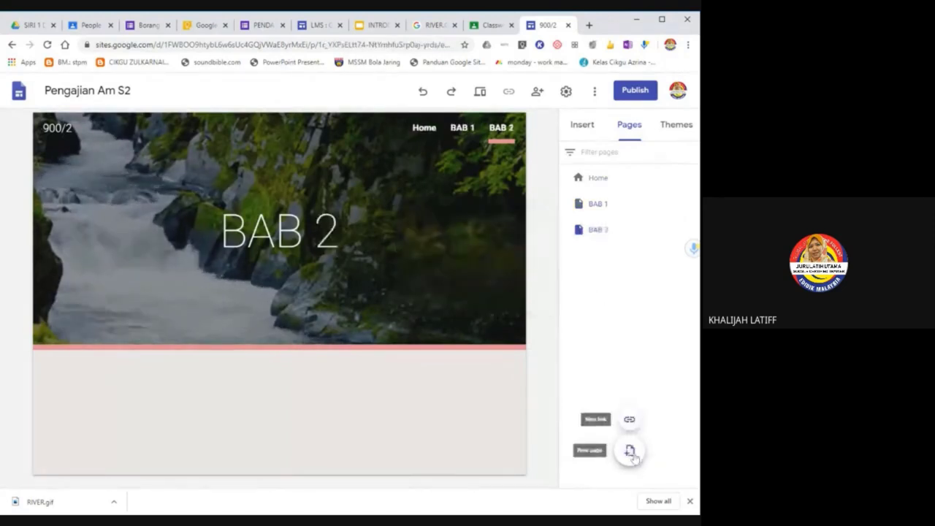
- Add new pages named BAB 3 and BAB 4
click(630, 451)
text(BAB 3)
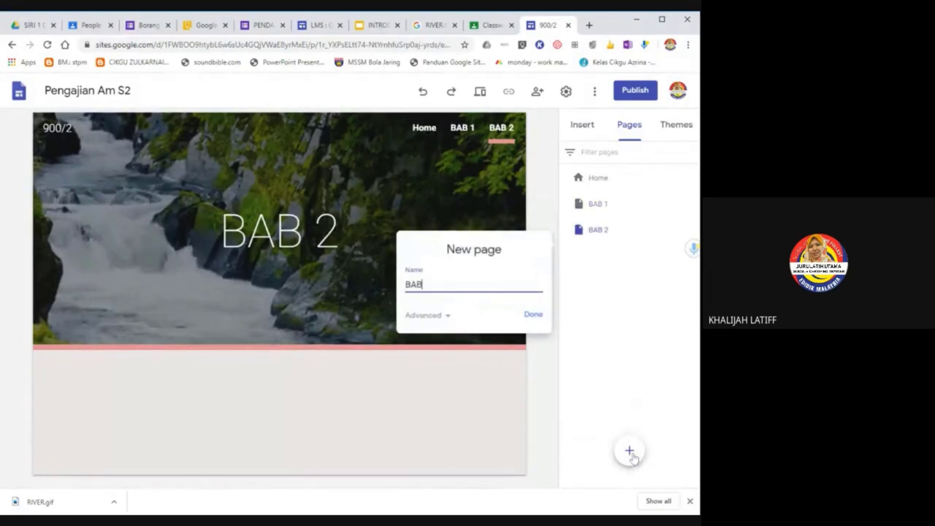
click(531, 314)
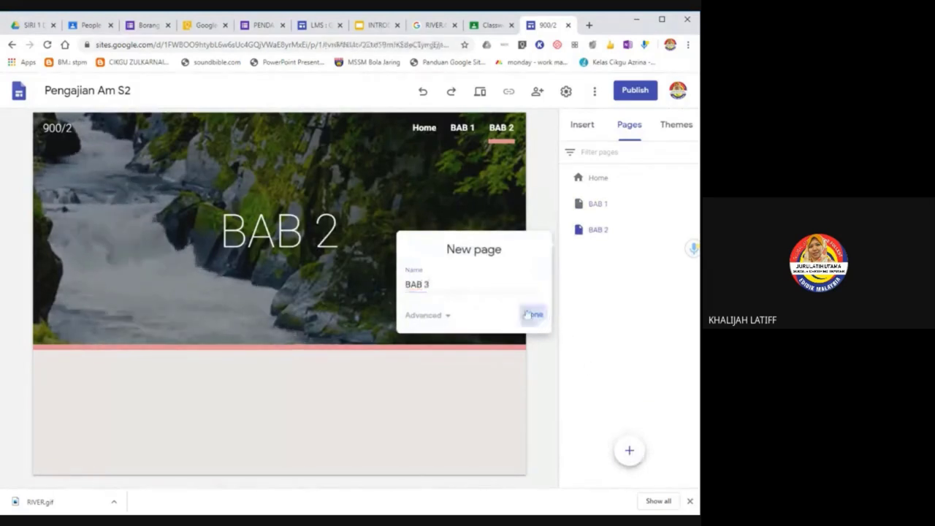
click(629, 451)
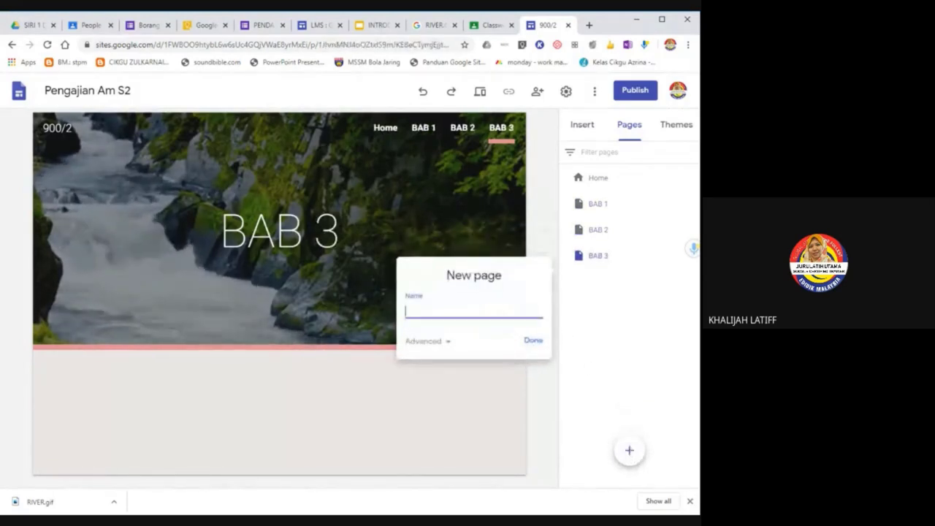
text(BAB 4)
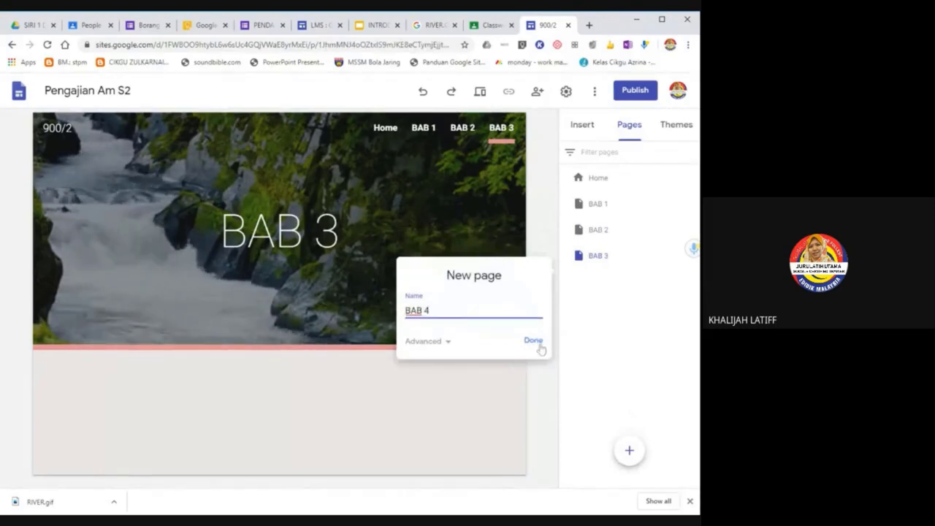
click(539, 343)
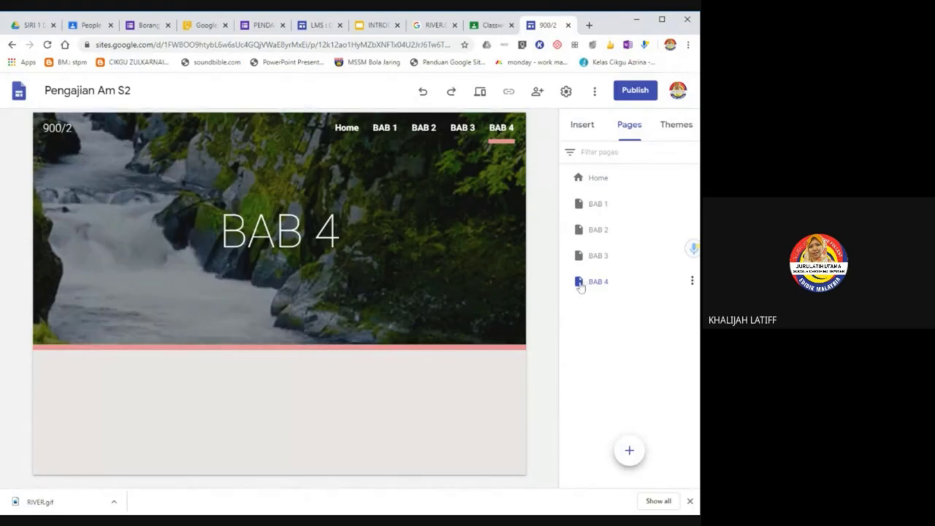
- Keep BAB 4 last in the page order, then open BAB 1, BAB 2, BAB 3 and BAB 4 in turn
drag(589, 281, 595, 197)
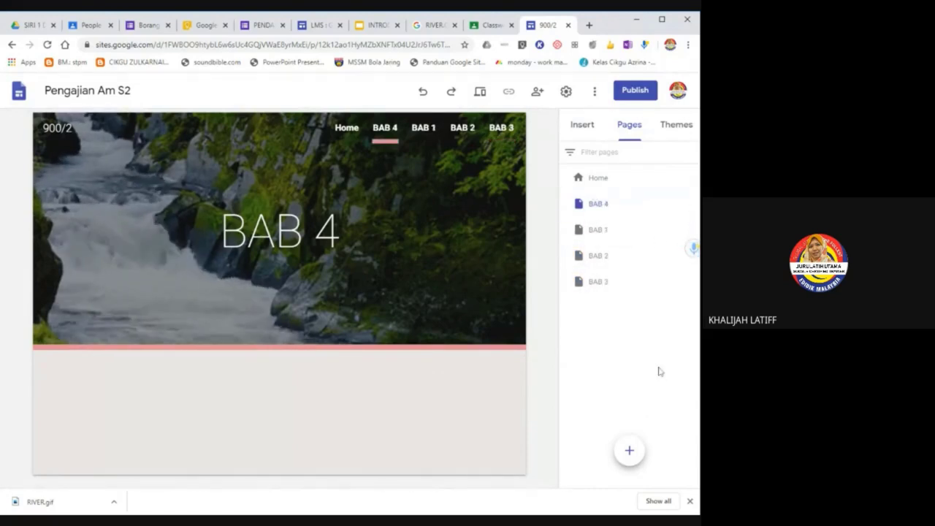
drag(600, 209, 609, 297)
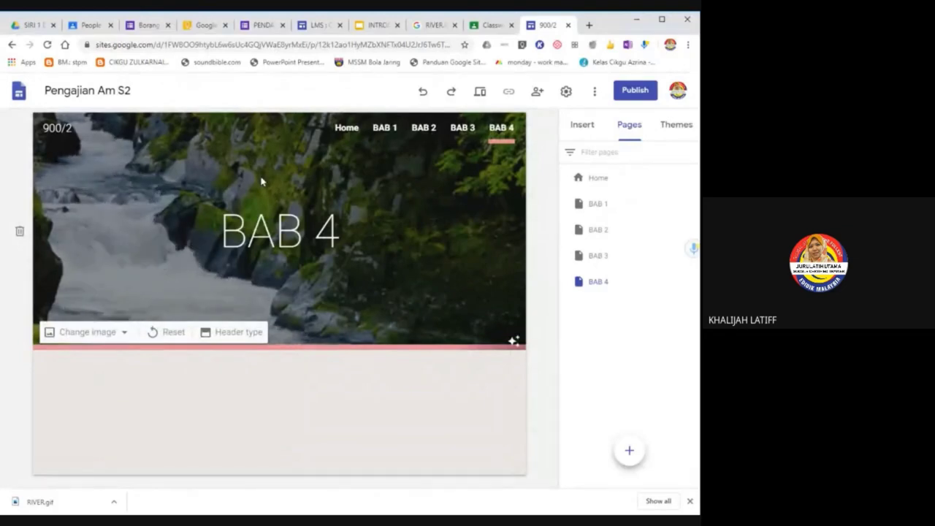
click(387, 130)
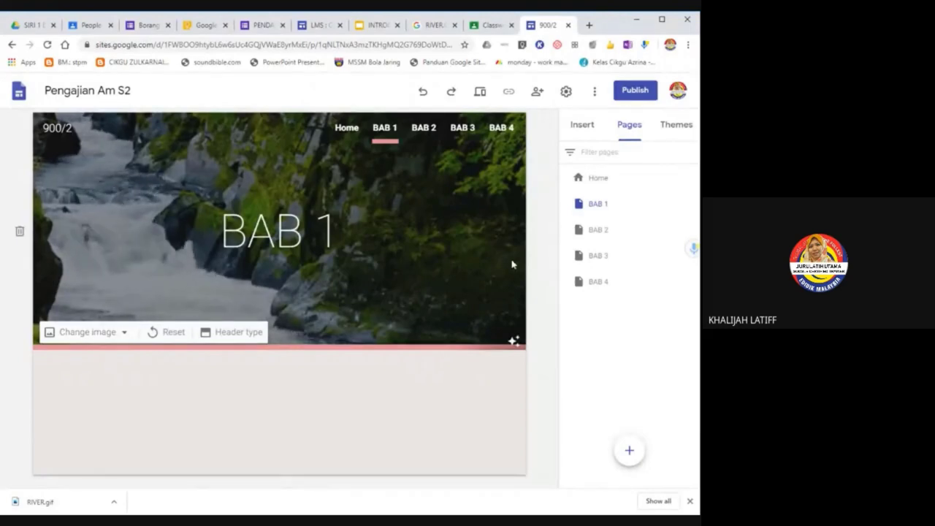
click(608, 232)
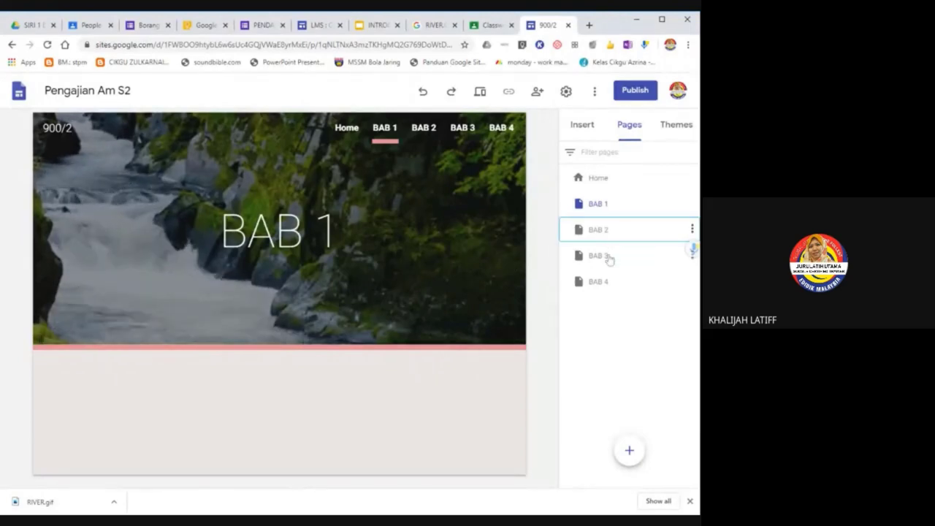
click(609, 258)
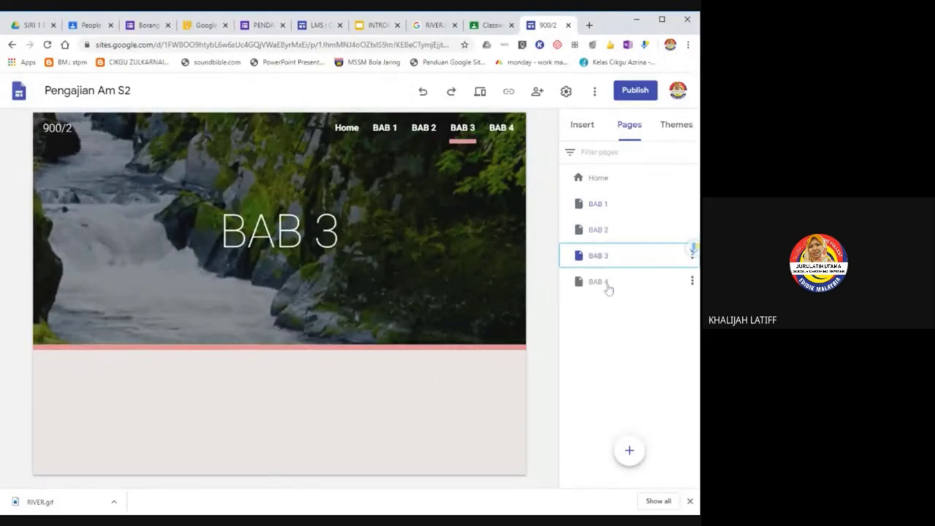
click(609, 286)
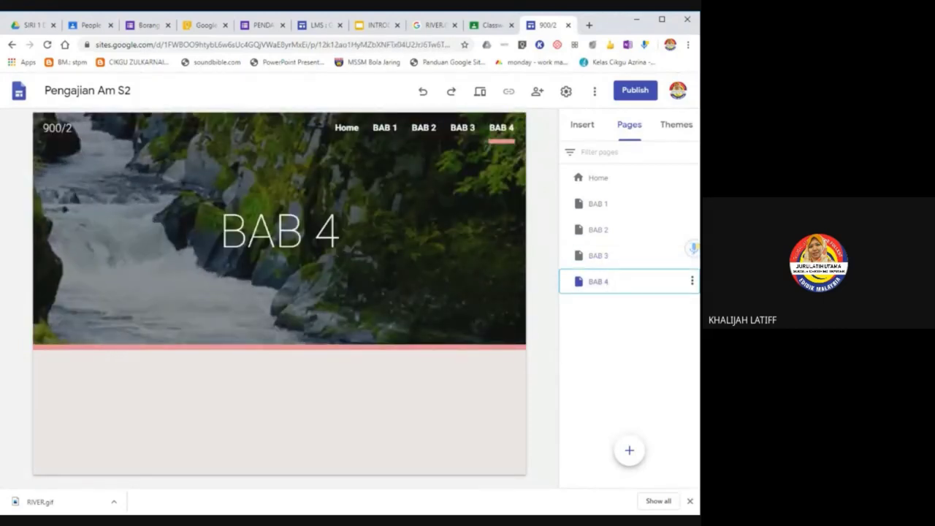
mouse_move(525, 191)
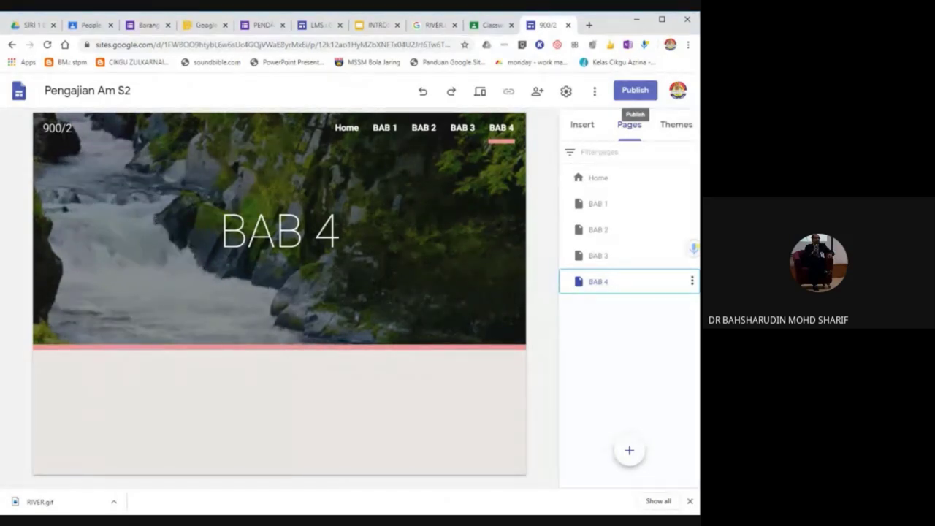
- Return to the Home page showing the WELCOME TO PENGAJIAN AM SEMESTER 2 title
mouse_move(420, 327)
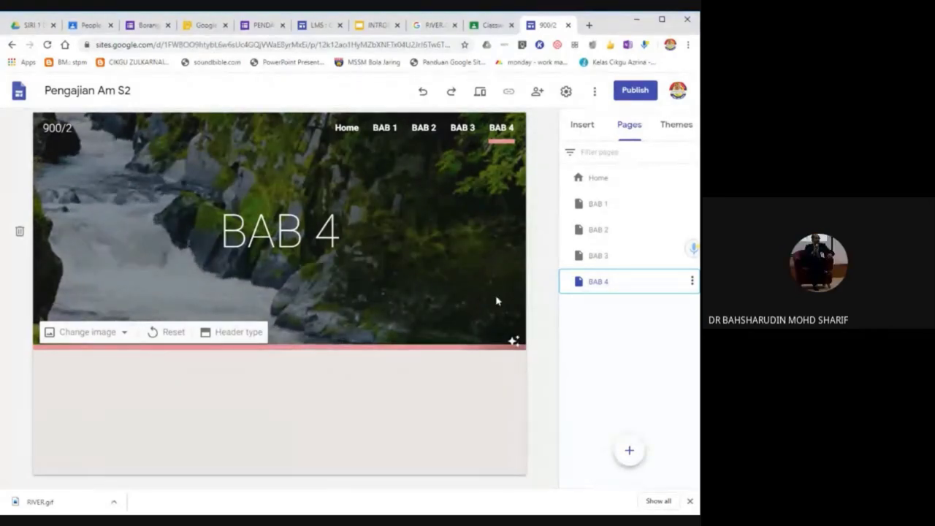
click(599, 177)
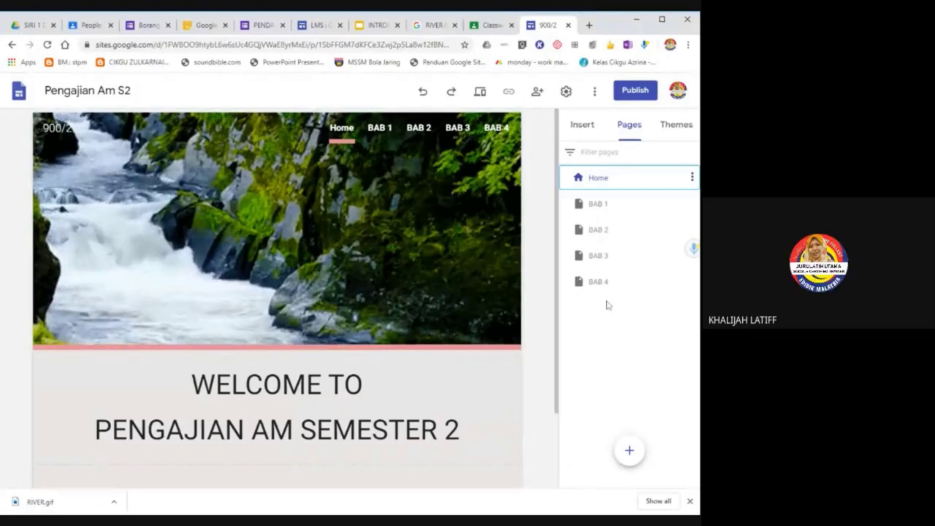
mouse_move(350, 304)
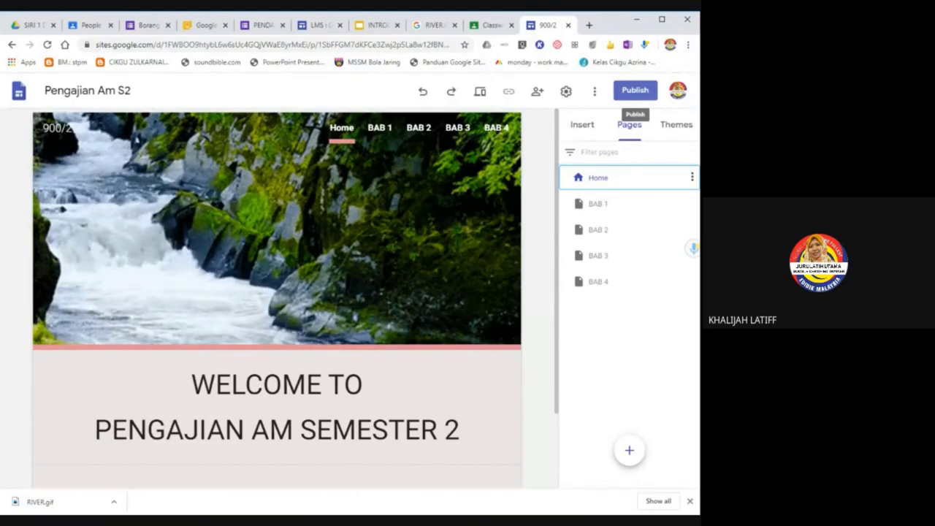
- Open the Publish your site dialog and inspect the site's web address
click(635, 91)
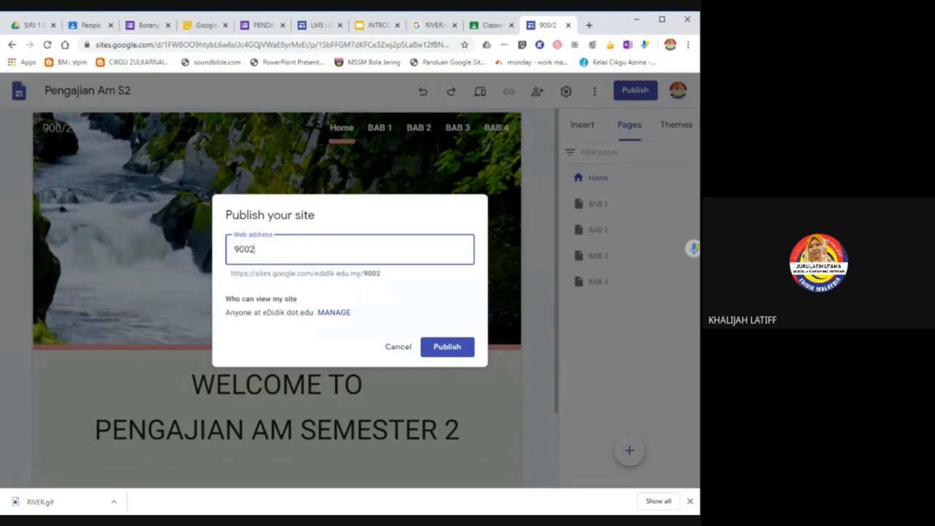
drag(364, 274, 234, 273)
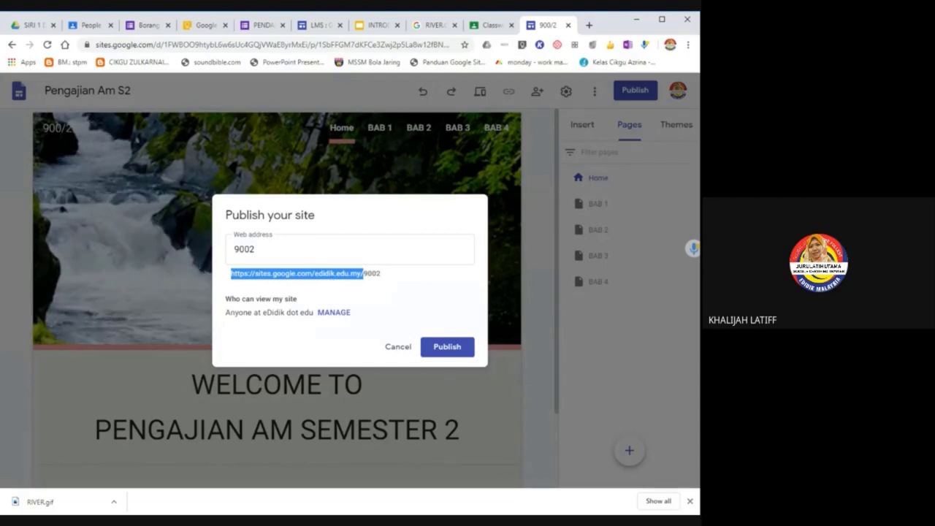
click(387, 276)
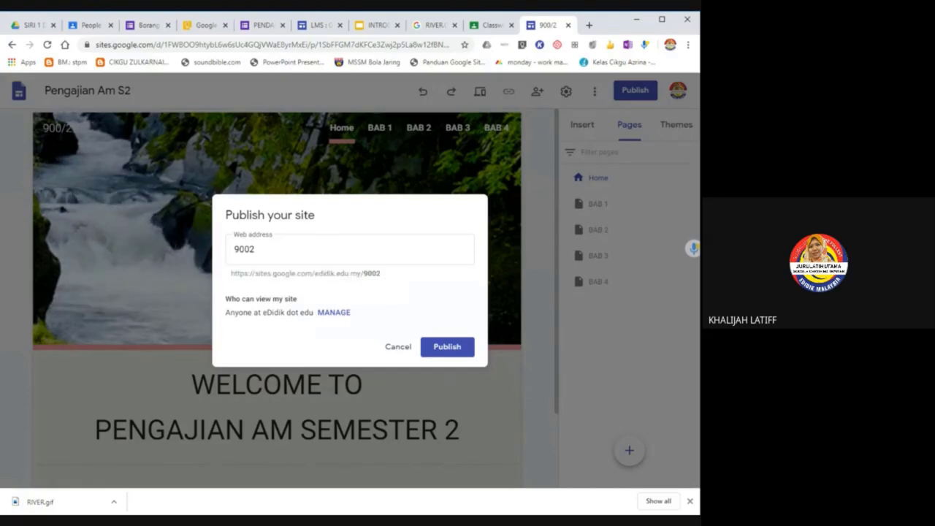
- Replace the default 9002 address with pengajian-am, then clear the address field again
click(254, 250)
key(BackSpace)
key(BackSpace)
key(BackSpace)
key(BackSpace)
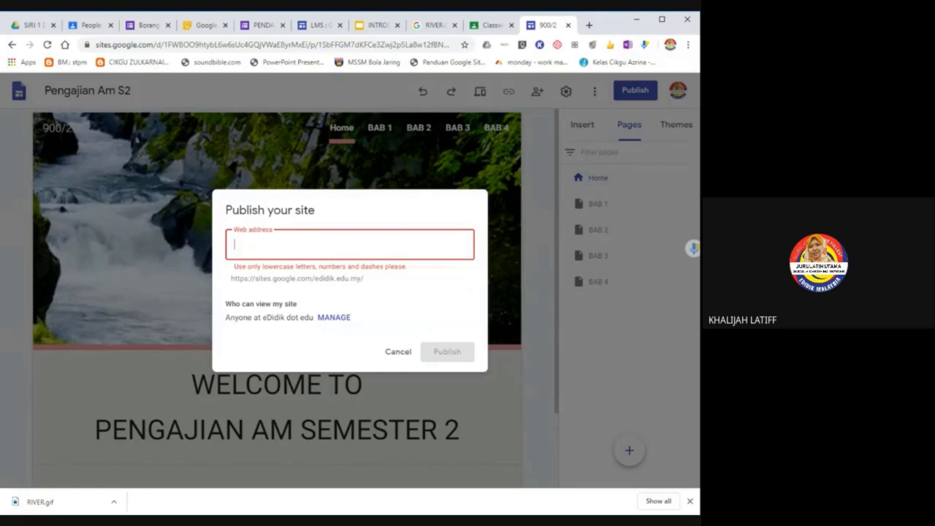
text(pe)
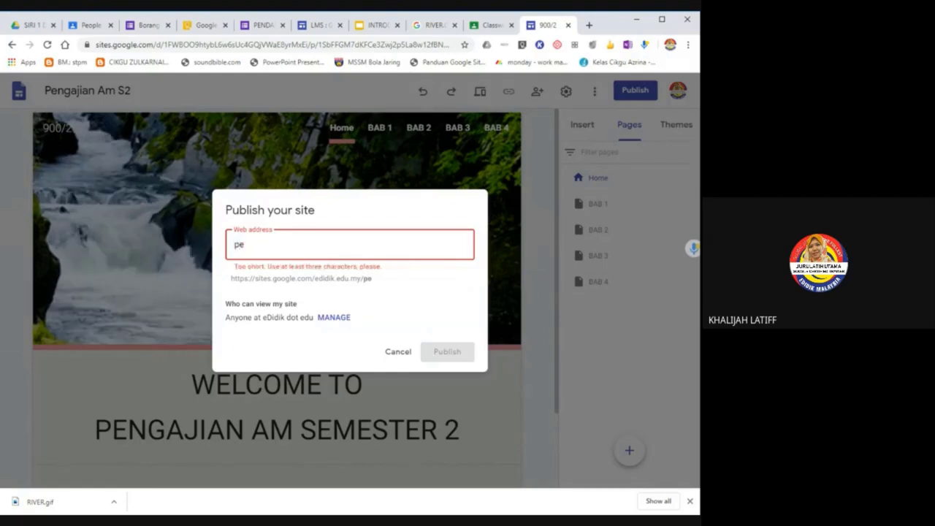
text(ngajian)
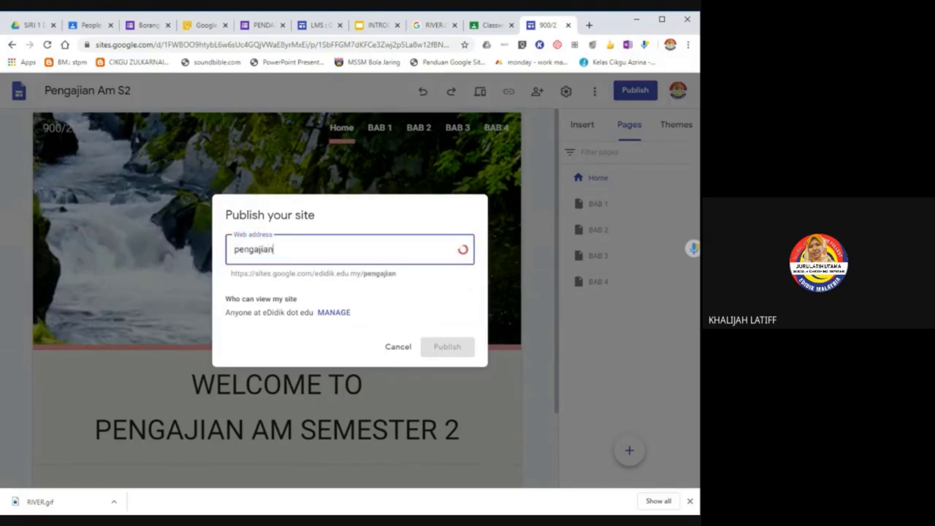
text(-a)
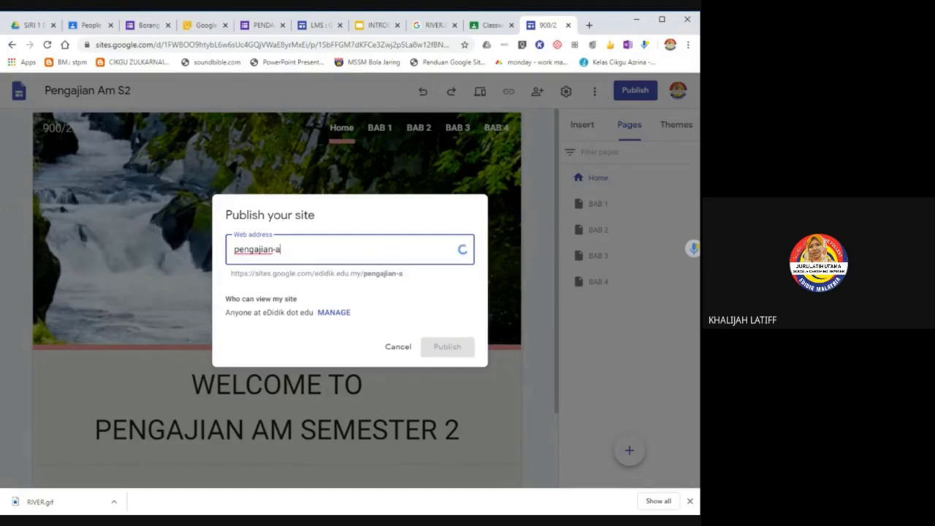
text(m)
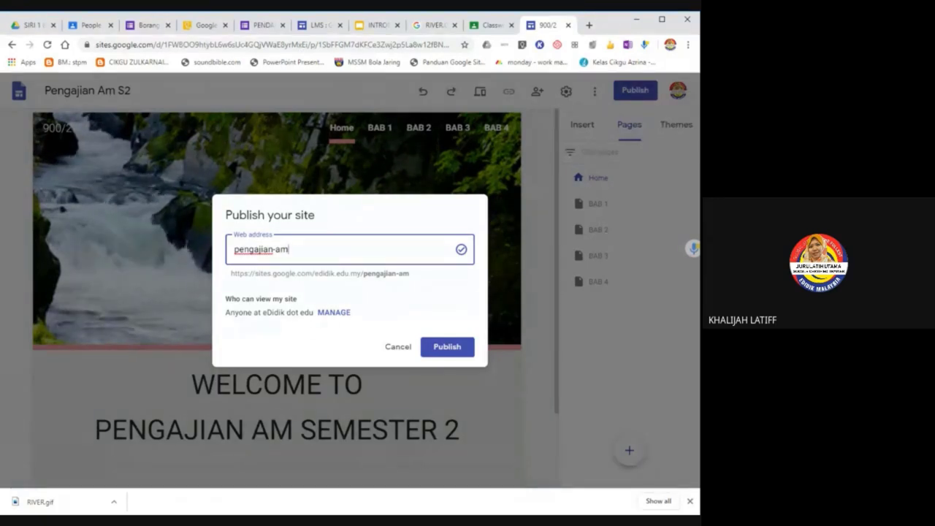
key(Return)
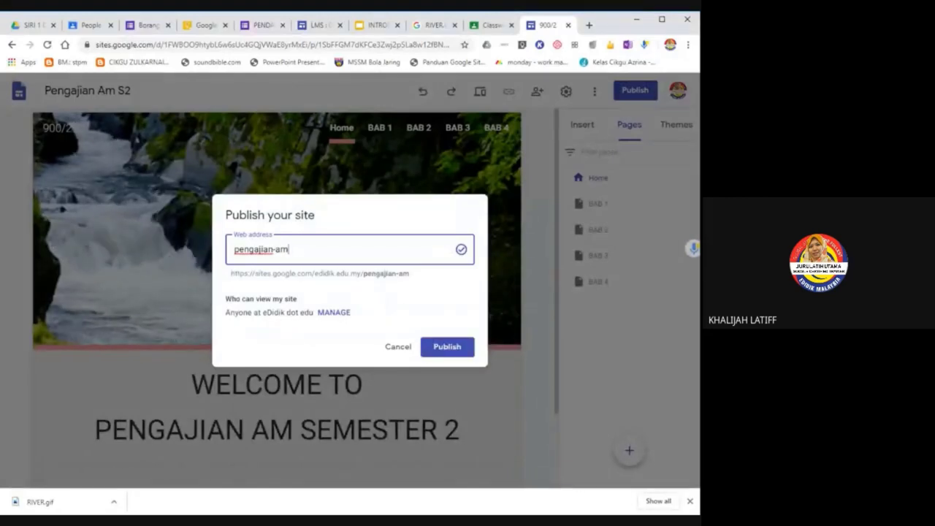
text(-)
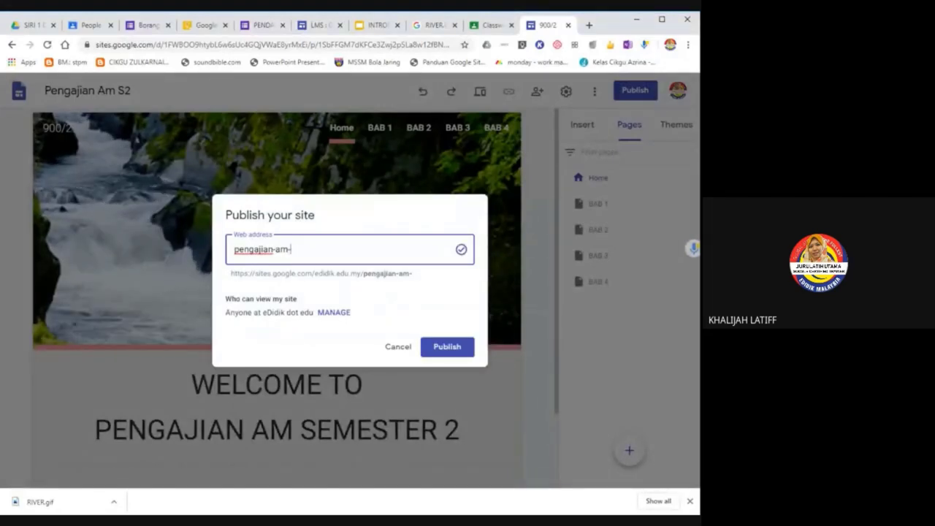
key(BackSpace)
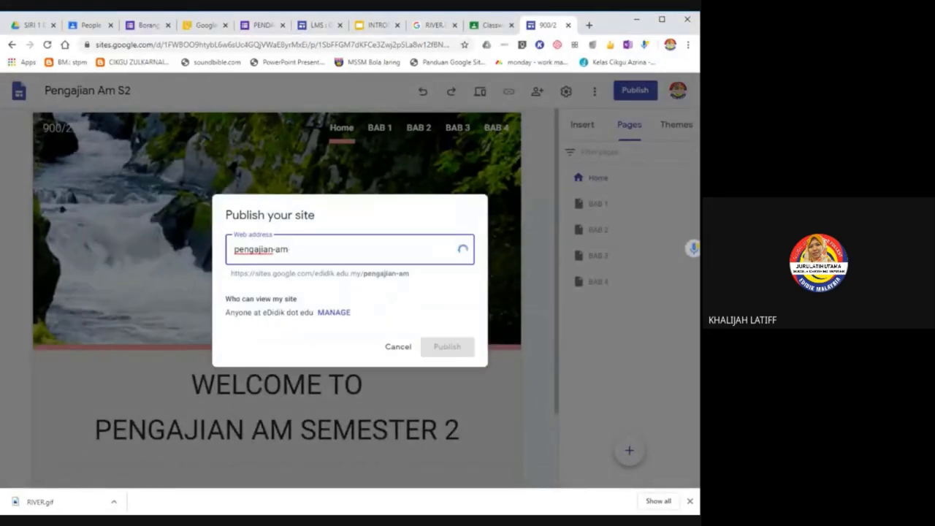
key(BackSpace)
key(BackSpace)
key(BackSpace)
key(BackSpace)
key(BackSpace)
key(BackSpace)
key(BackSpace)
key(BackSpace)
key(BackSpace)
key(BackSpace)
key(BackSpace)
key(BackSpace)
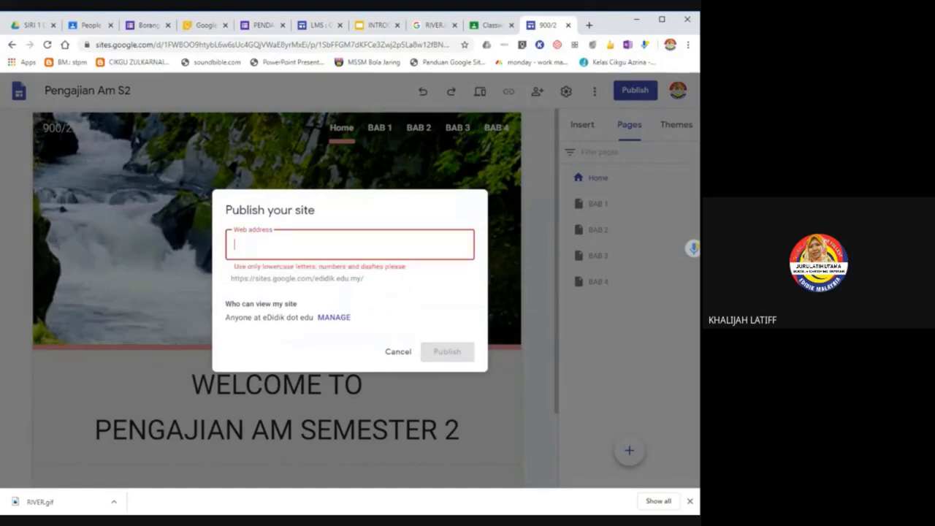
- Enter a custom web address beginning s2-bersama- and confirm it shows as available
text(s2)
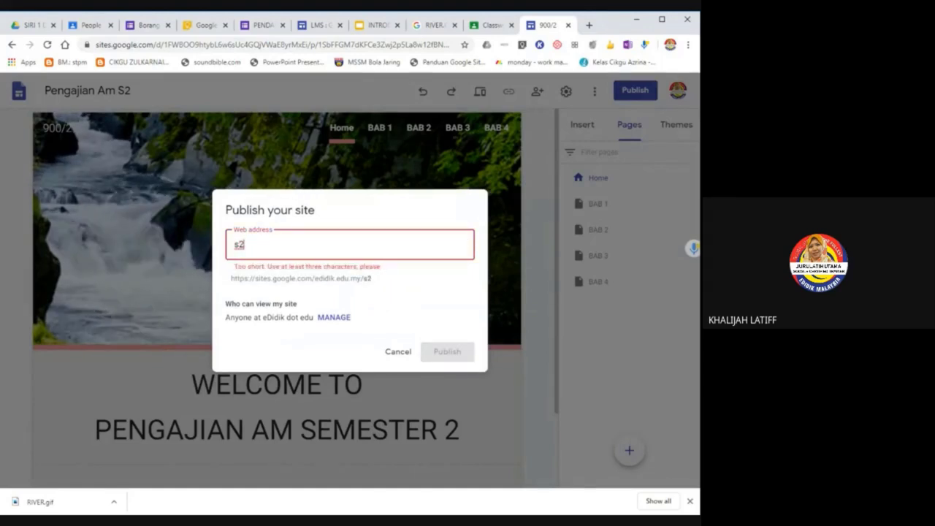
text(-bersama-)
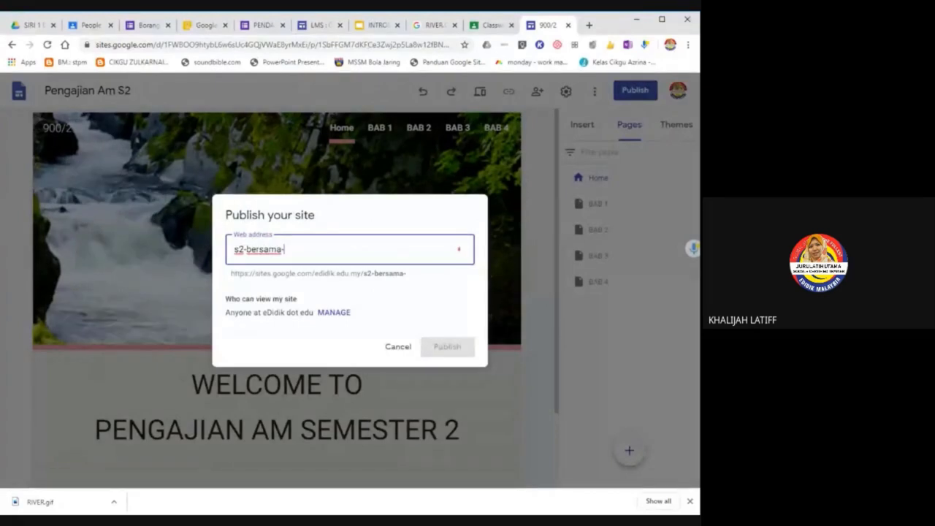
text(mamakelly)
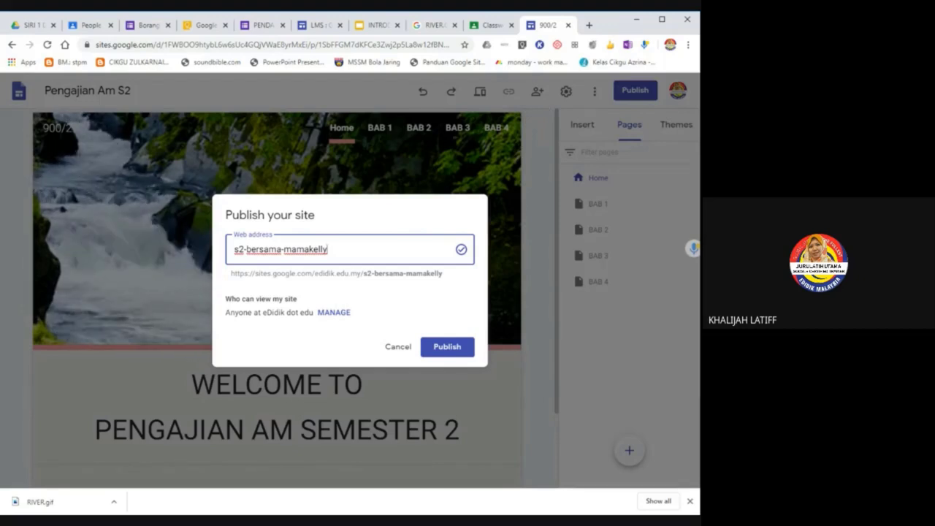
click(334, 319)
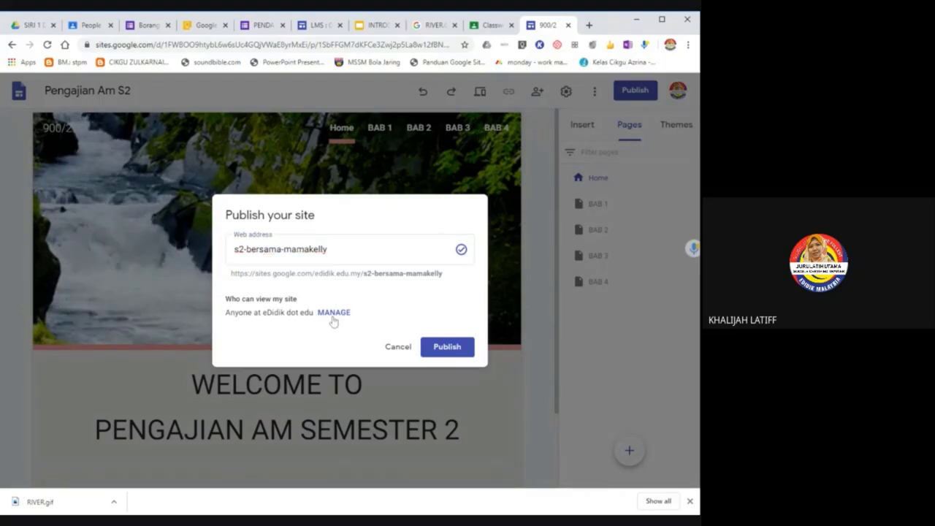
- Set the published version's access to 'Anyone can find and view the published version' without inviting anyone
click(333, 314)
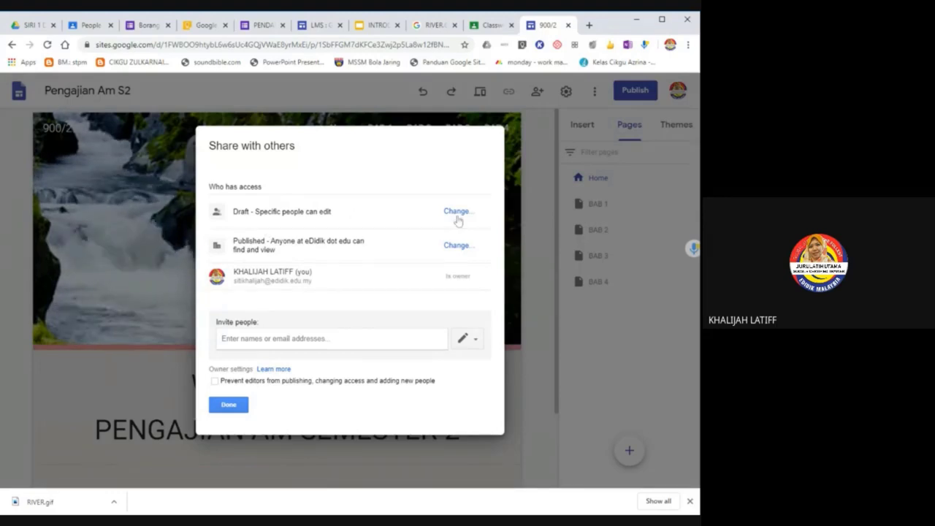
click(328, 338)
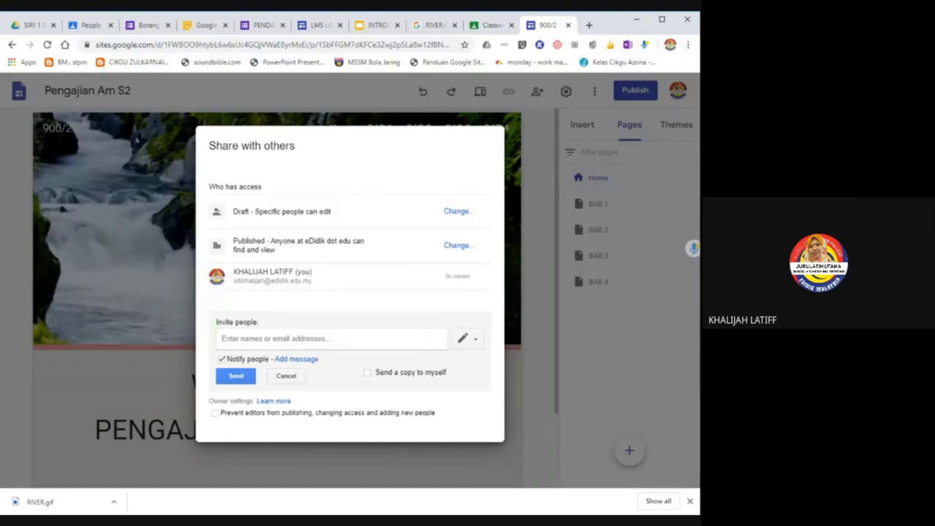
click(281, 378)
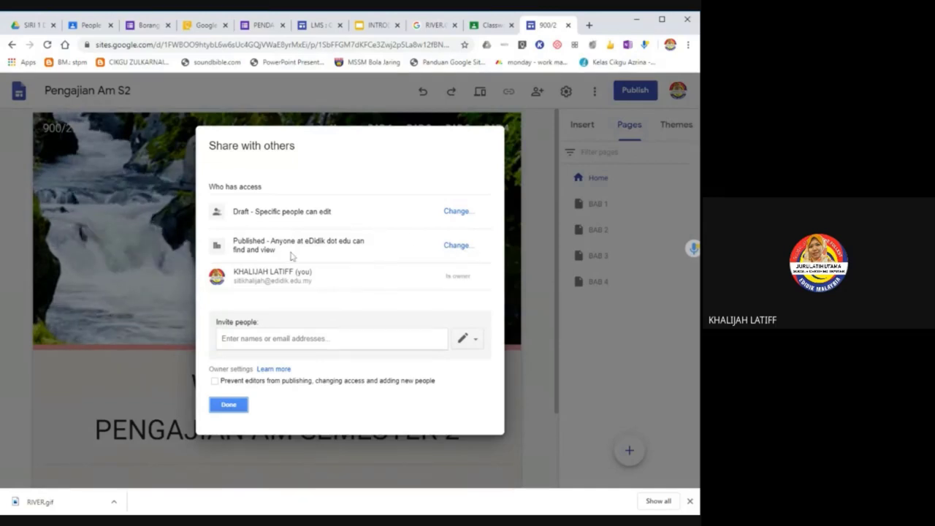
click(454, 248)
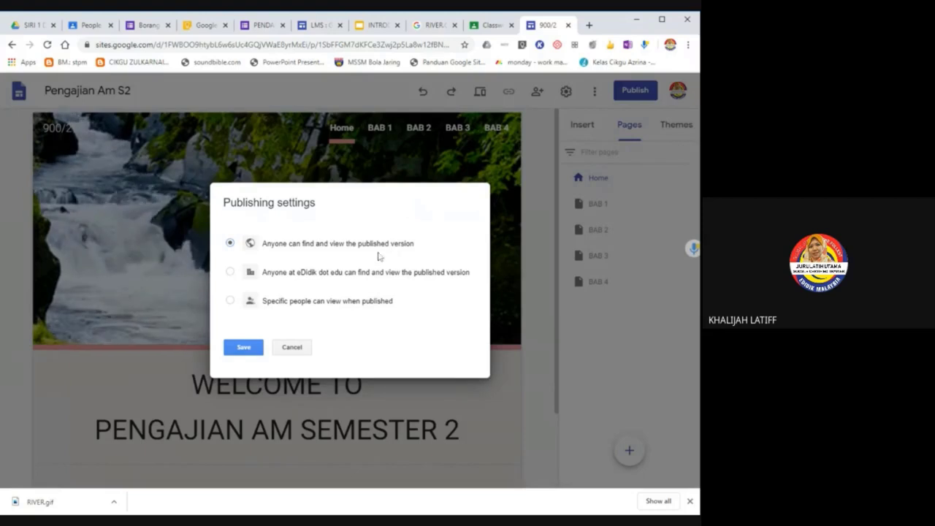
click(244, 353)
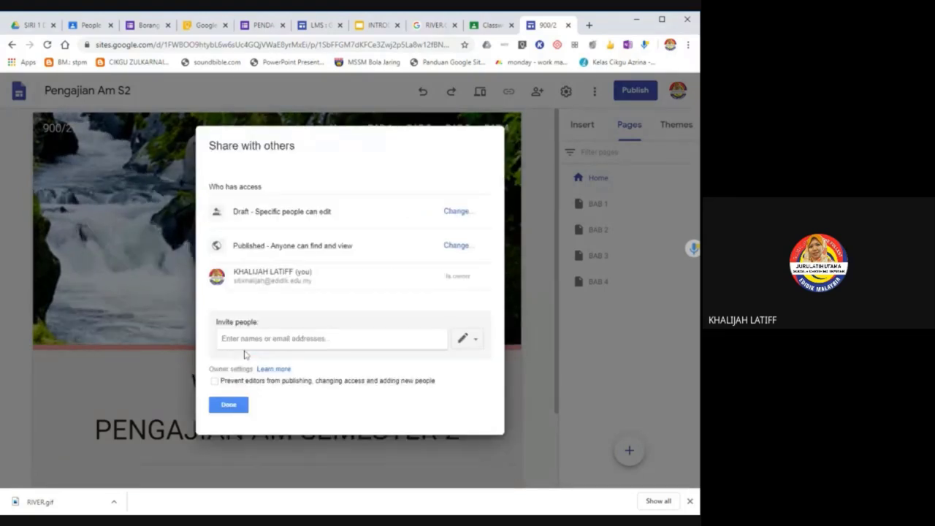
click(234, 403)
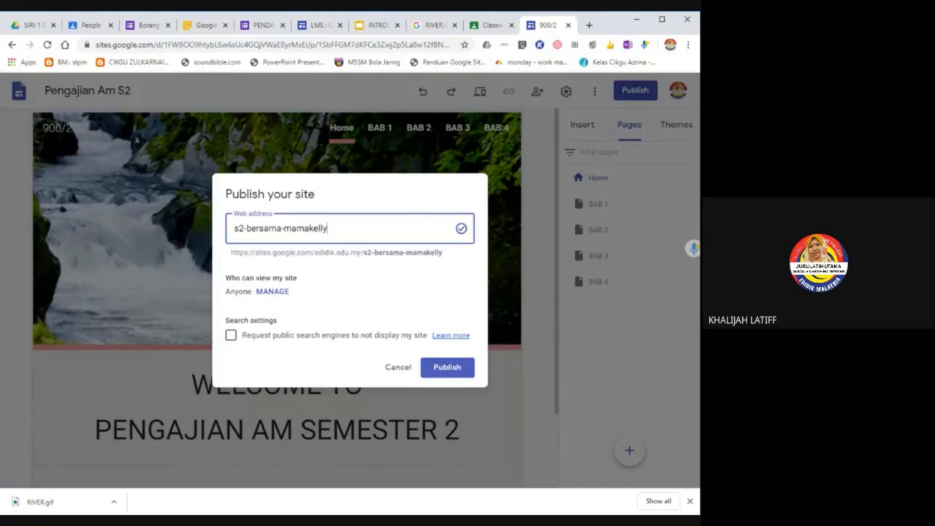
- Publish the site at its custom address and bring up the sharing settings
click(443, 369)
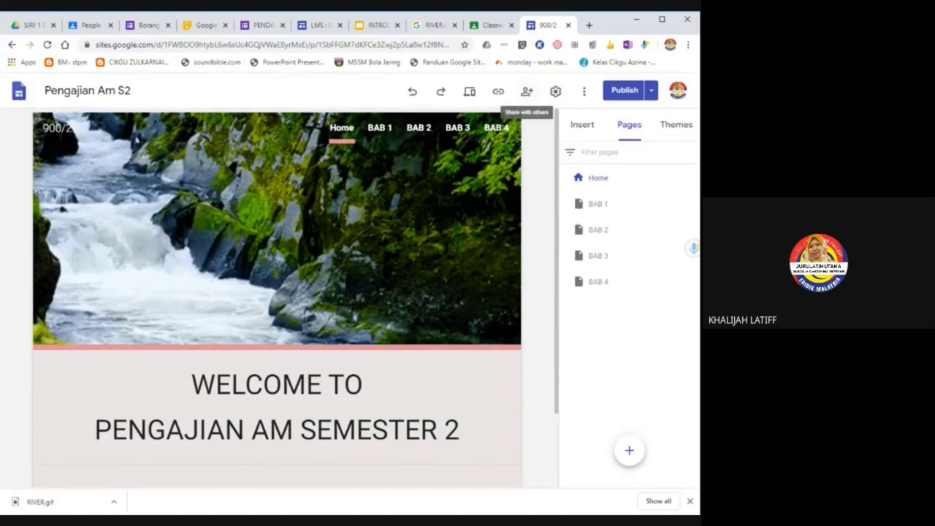
click(526, 91)
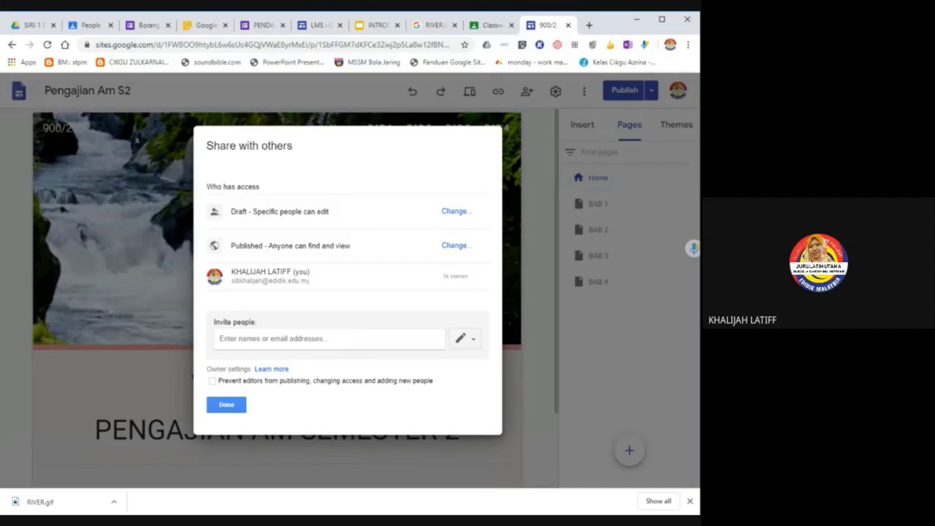
- Keep the published site viewable by anyone and close the sharing settings
click(461, 247)
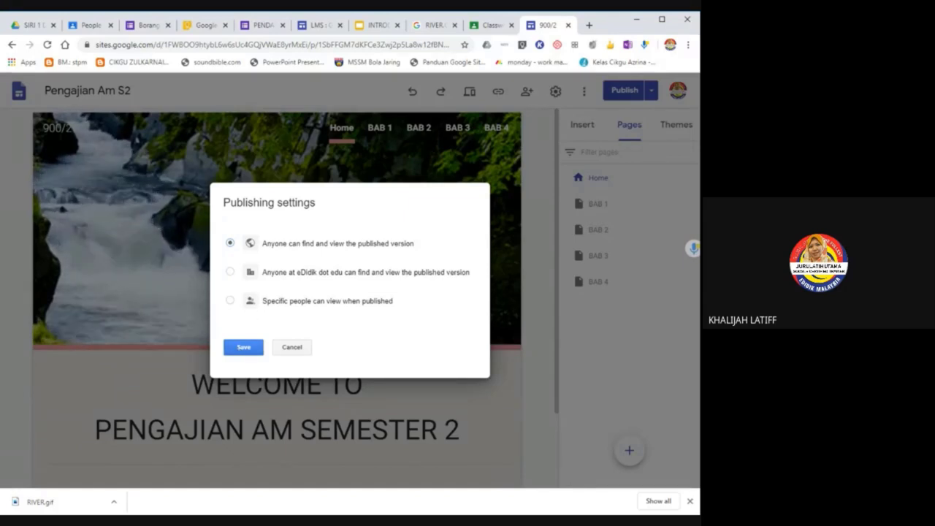
click(239, 349)
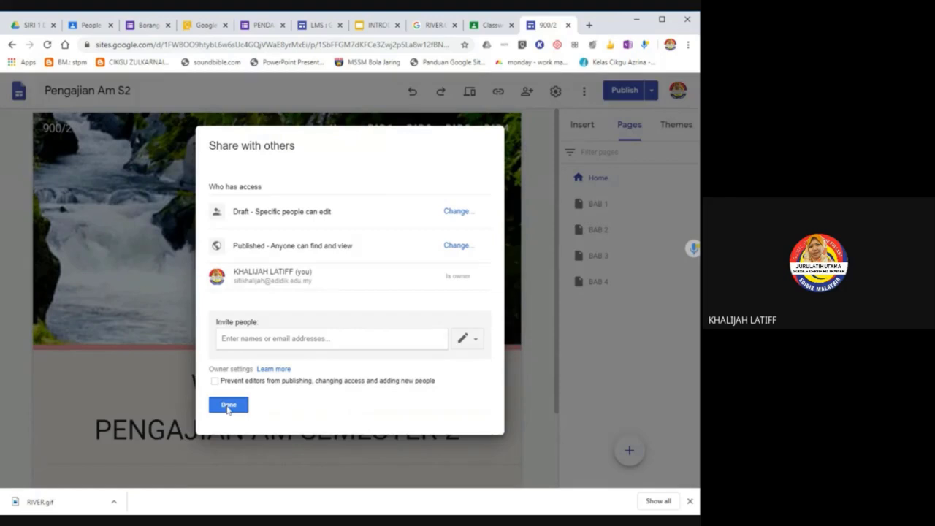
click(228, 406)
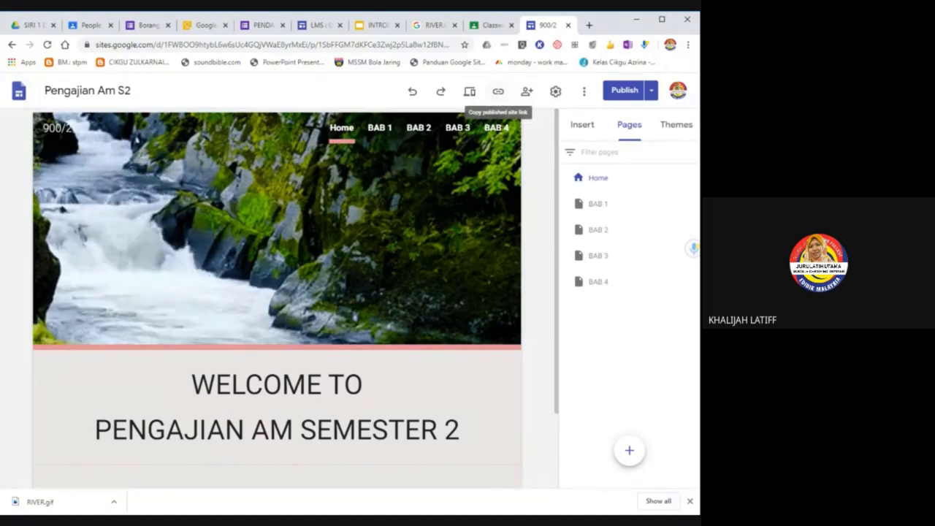
- Copy the published site's link to the clipboard
click(498, 91)
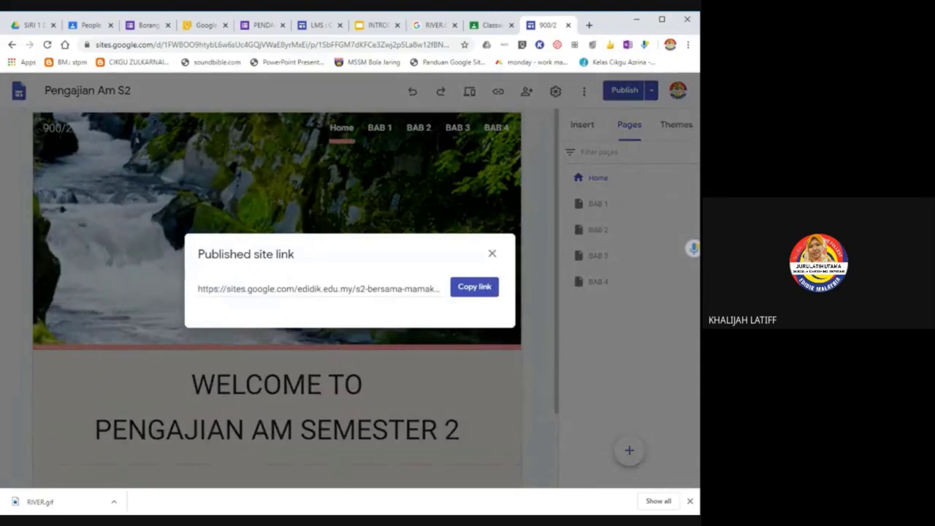
click(475, 286)
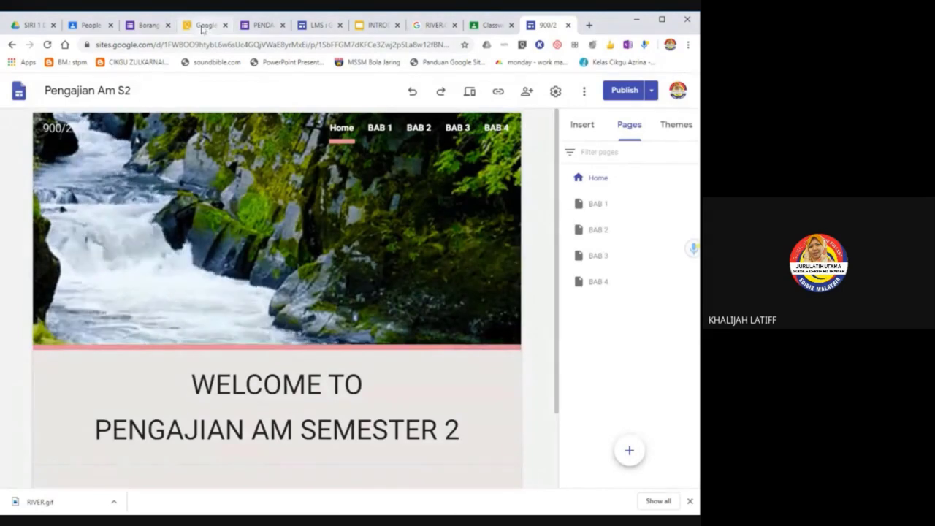
- Review the course evaluation and PENDAFTARAN BENGKEL form responses, then return to Google Keep
click(146, 25)
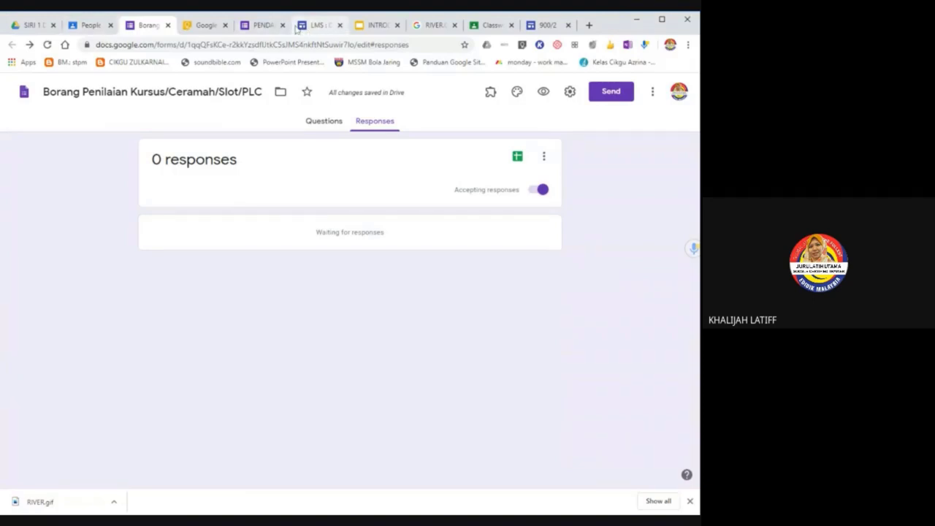
click(264, 25)
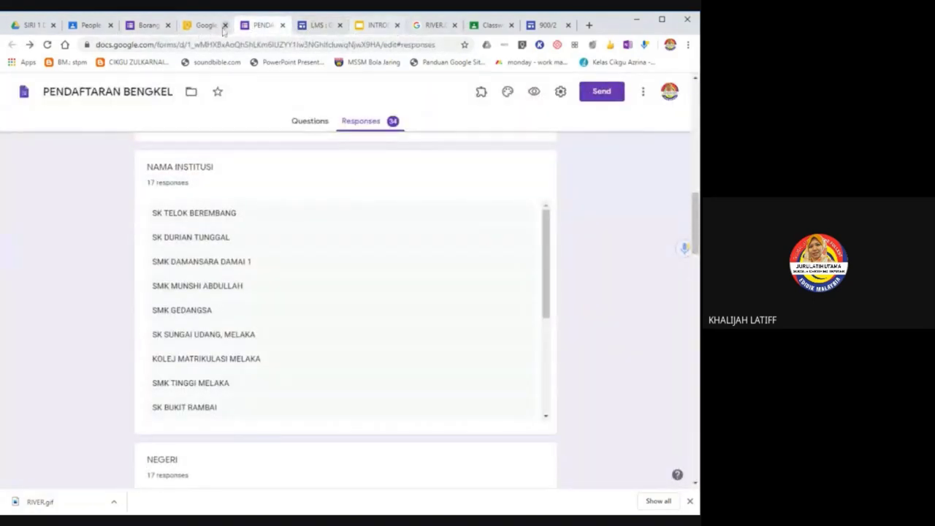
click(206, 25)
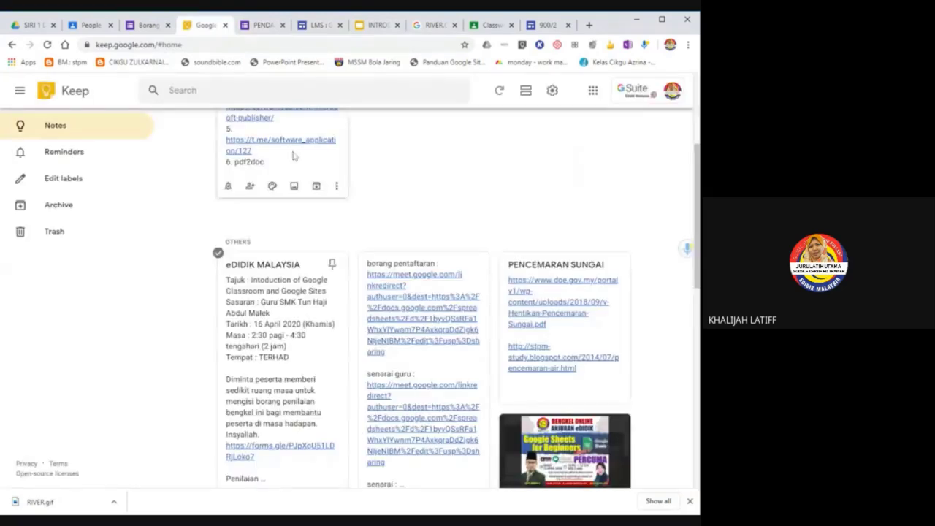
- Find the eDIDIK MALAYSIA note, select its Penilaian form link, and close the note
click(292, 154)
click(536, 234)
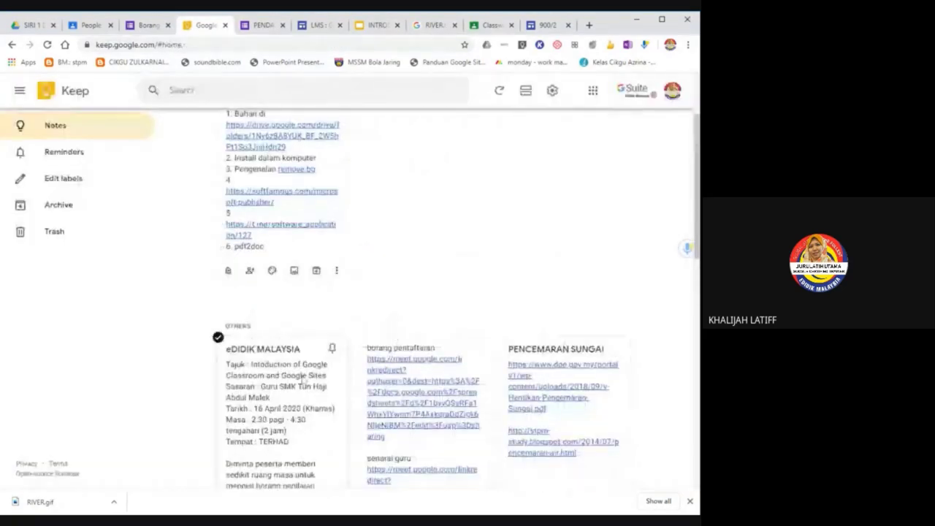
click(298, 394)
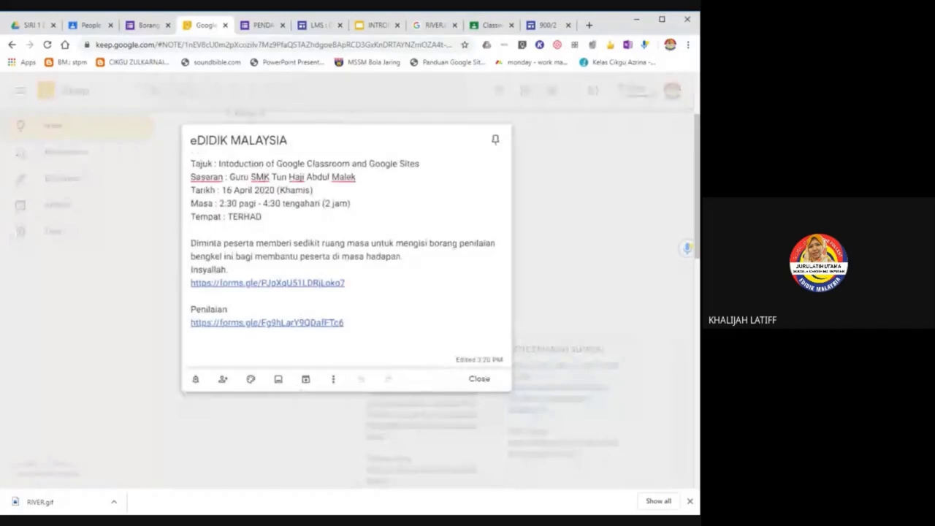
drag(342, 322, 191, 309)
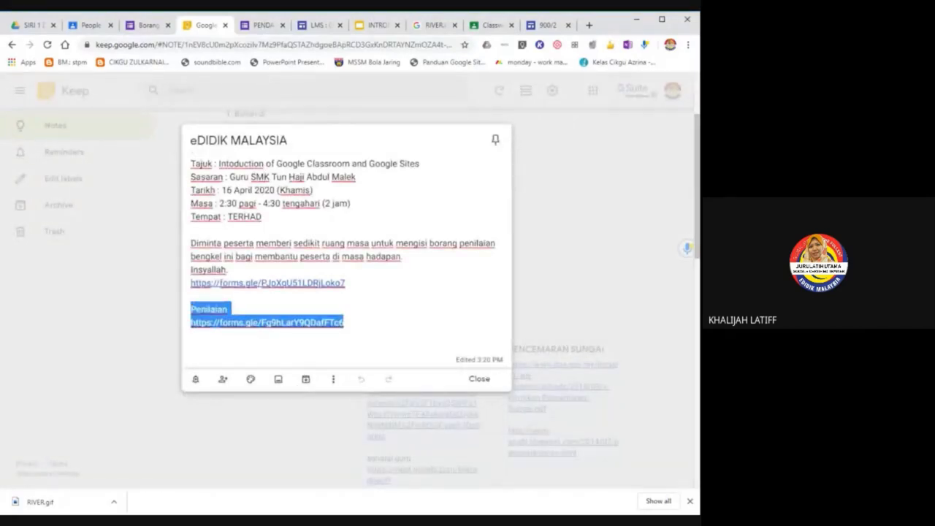
key(alt+Tab)
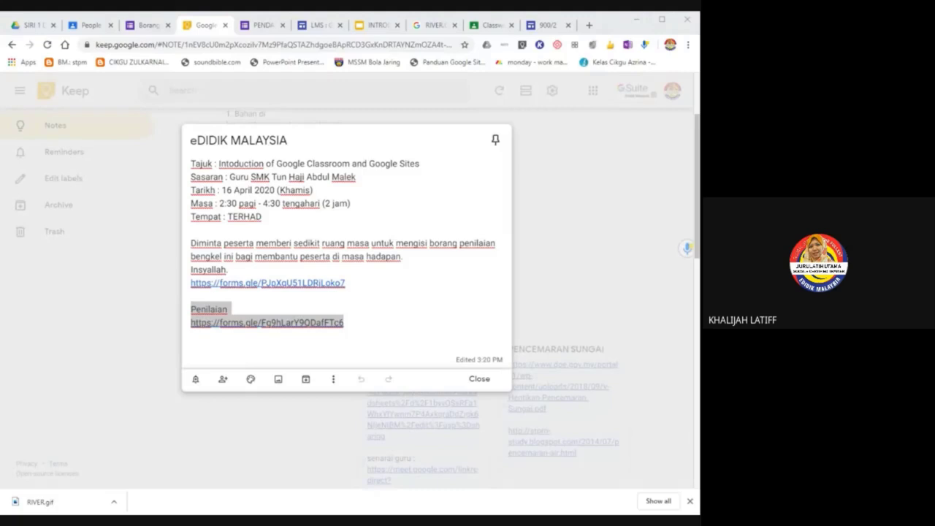
key(alt+Tab)
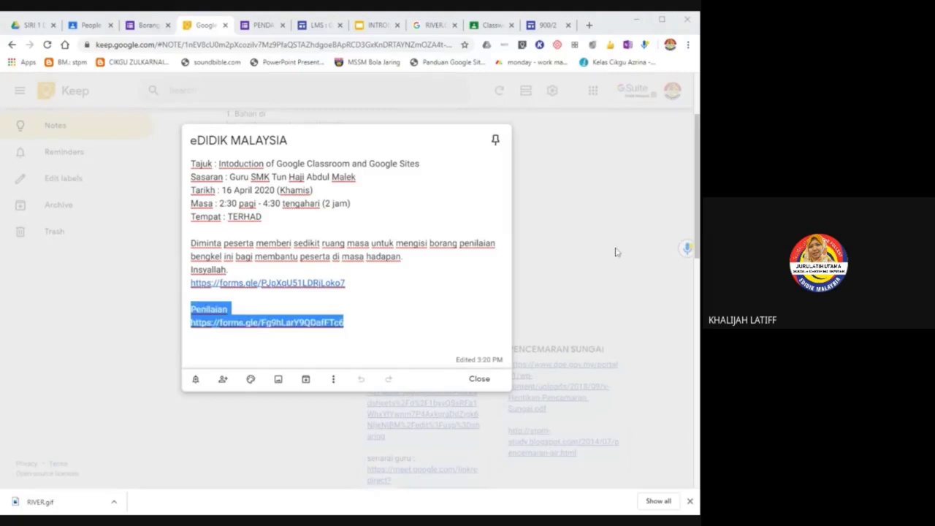
click(616, 252)
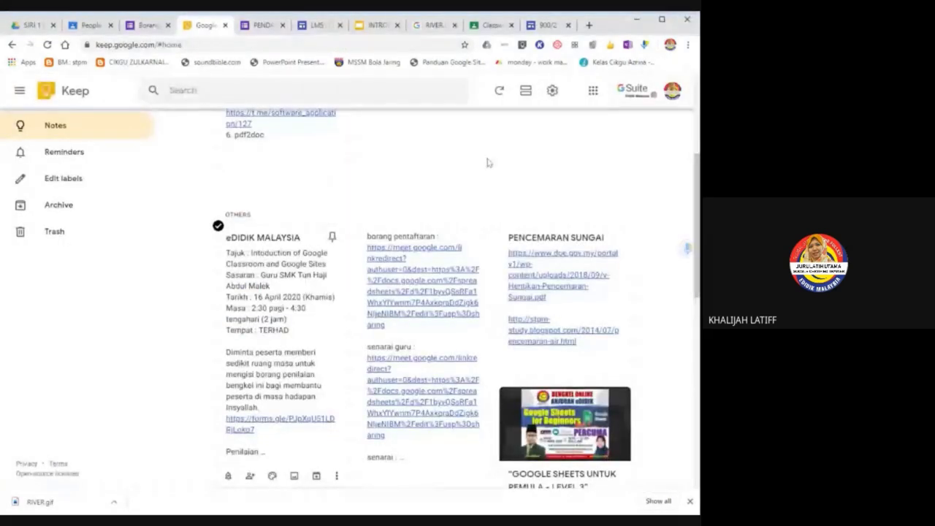